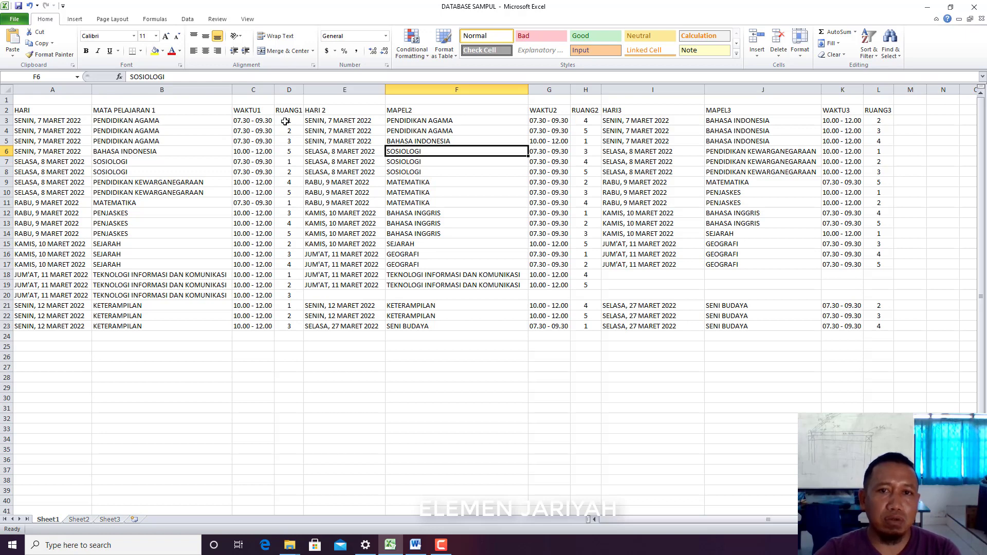
# Step: Examine the schedule records in rows 3, 4 and 5 of Sheet1 one row at a time
pyautogui.click(4, 121)
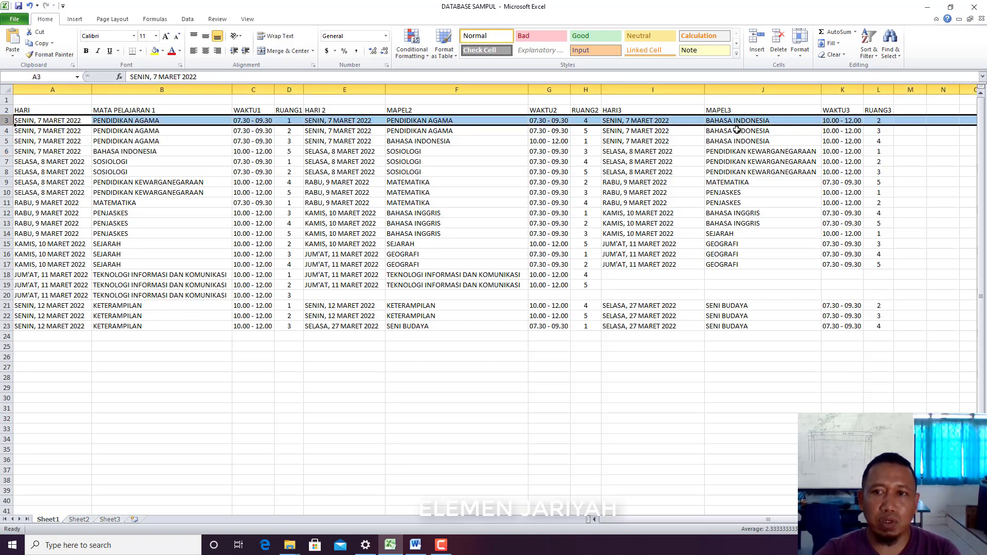
pyautogui.click(6, 131)
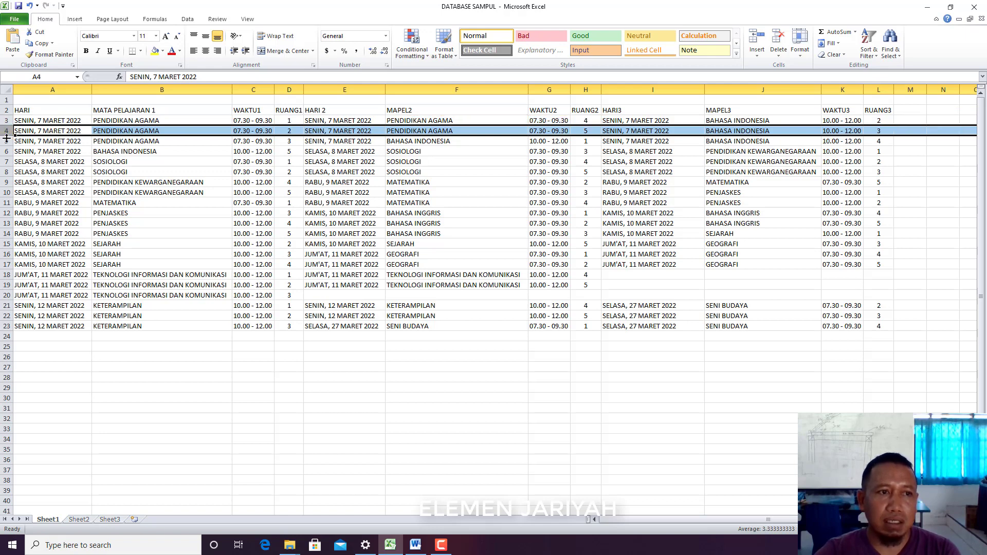
pyautogui.click(6, 140)
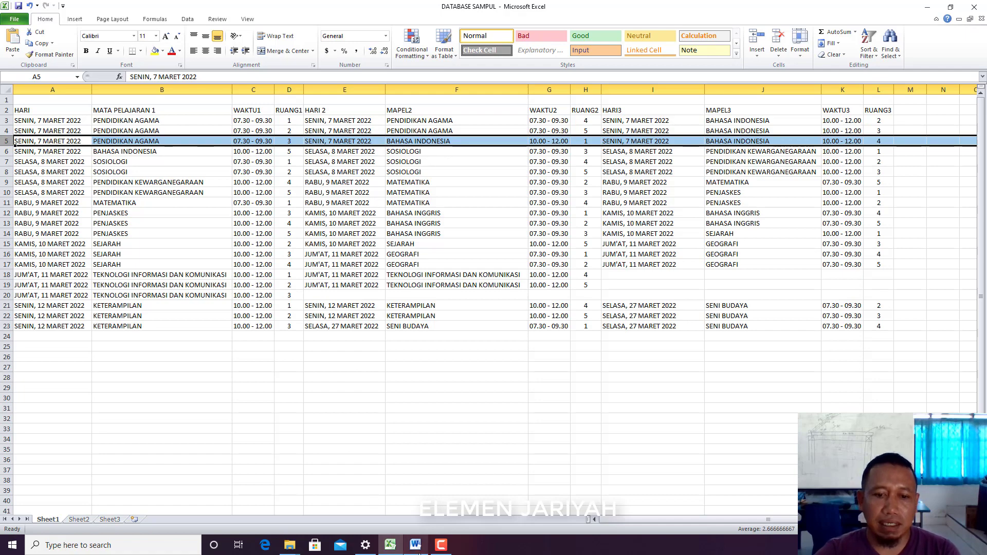
# Step: Switch to the Word document NAMA SAMPUL SOAL and review the cover previews, going back to record 3 and forward to record 4
pyautogui.click(415, 544)
pyautogui.scroll(2, 482, 324)
pyautogui.scroll(5, 482, 314)
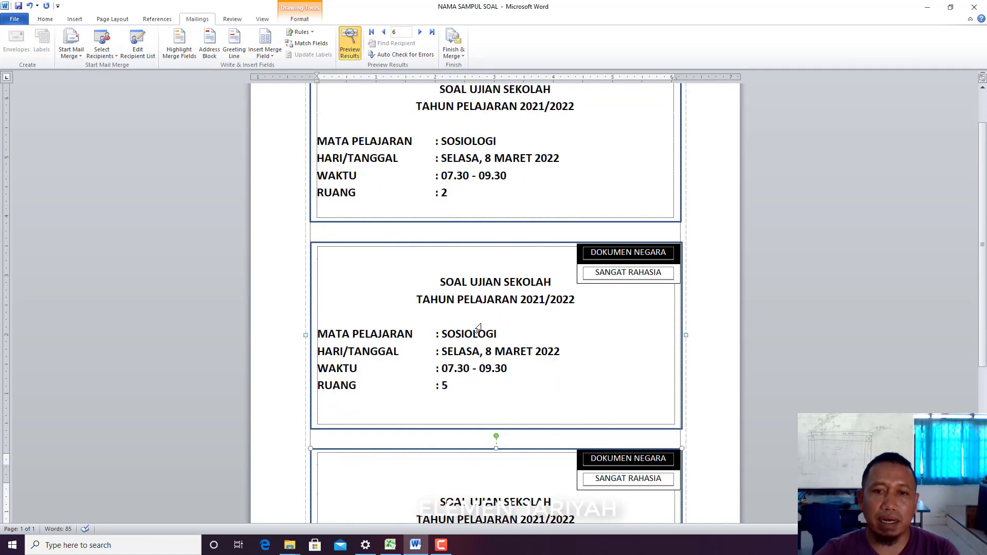
pyautogui.click(384, 32)
pyautogui.click(385, 33)
pyautogui.click(385, 33)
pyautogui.scroll(-9, 500, 258)
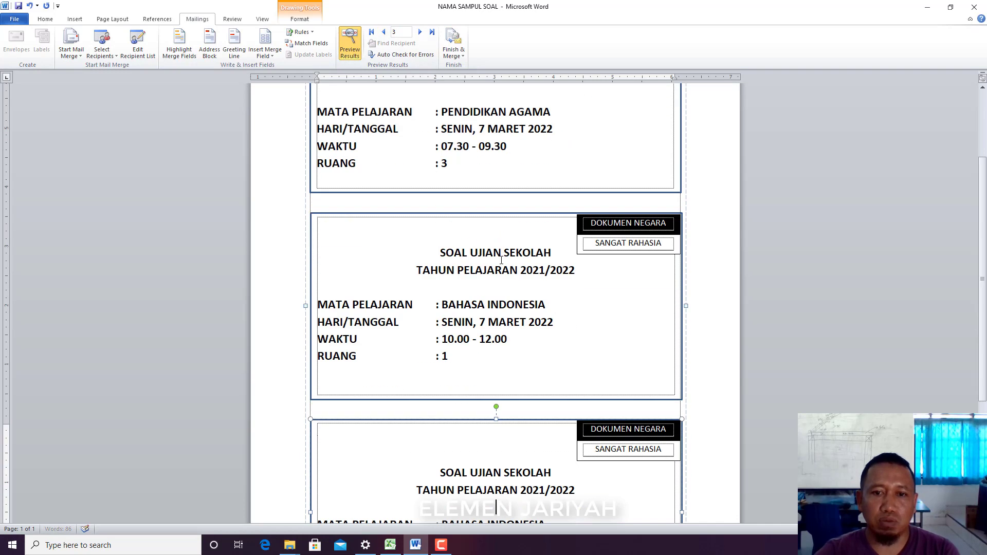
pyautogui.scroll(2, 501, 261)
pyautogui.click(420, 32)
pyautogui.scroll(1, 452, 288)
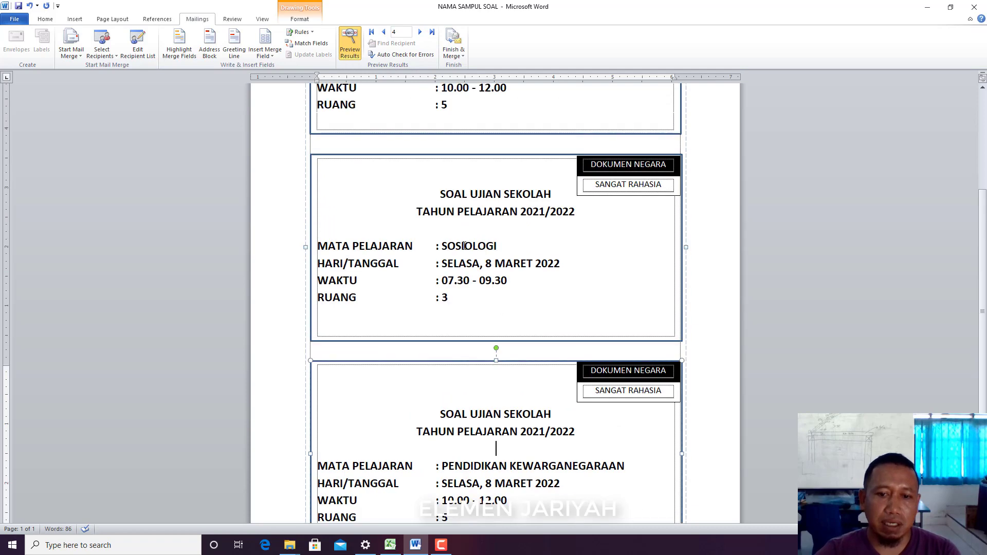
# Step: Switch back to the Excel workbook DATABASE SAMPUL and examine the subject, time and room entries for PENDIDIKAN AGAMA in rows 3 to 5 of the first group
pyautogui.click(390, 545)
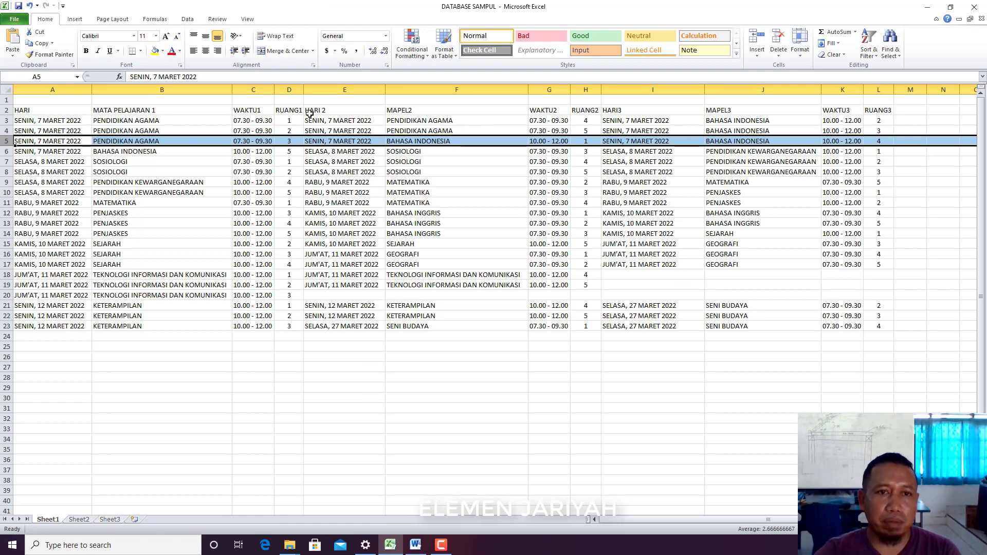
pyautogui.click(190, 121)
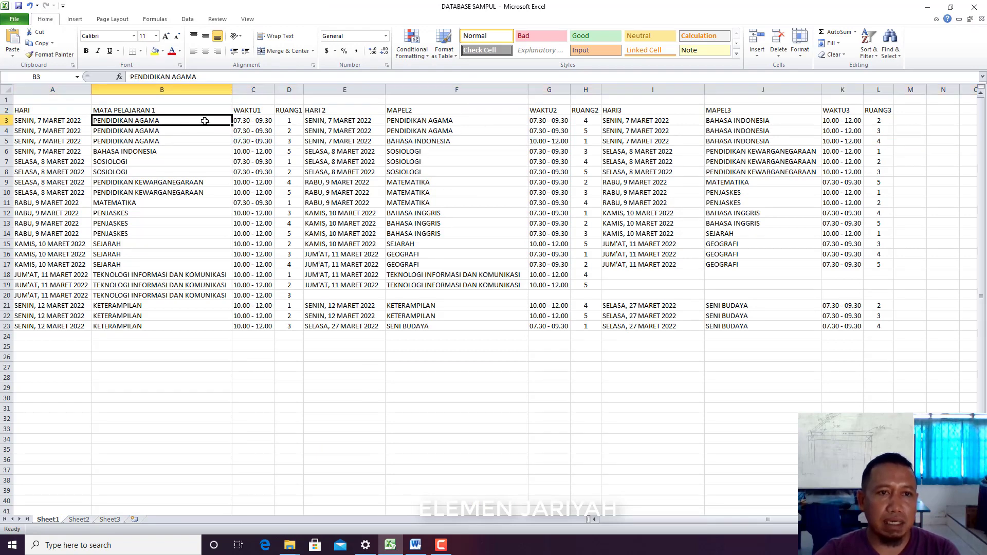
pyautogui.click(249, 120)
pyautogui.click(296, 121)
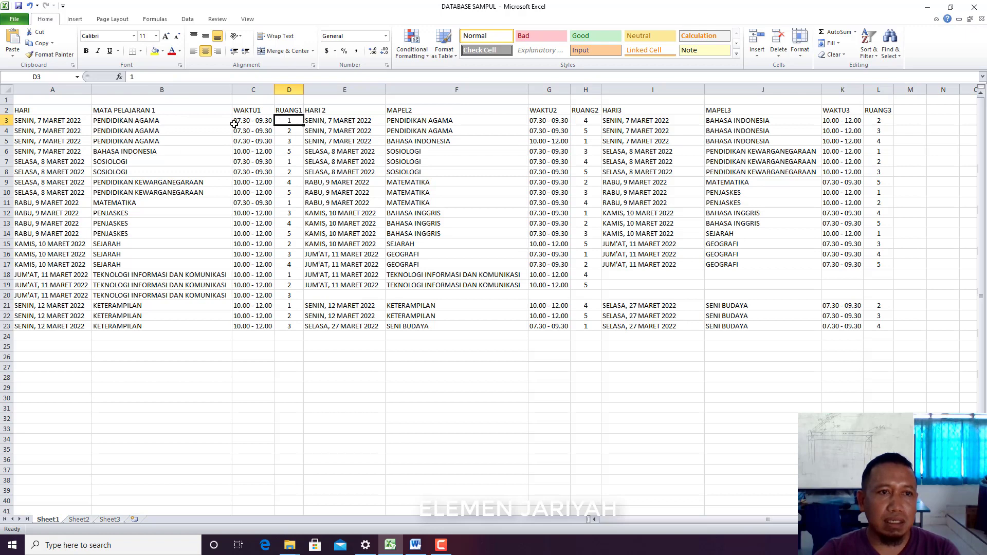
pyautogui.click(206, 120)
pyautogui.click(206, 129)
pyautogui.click(208, 139)
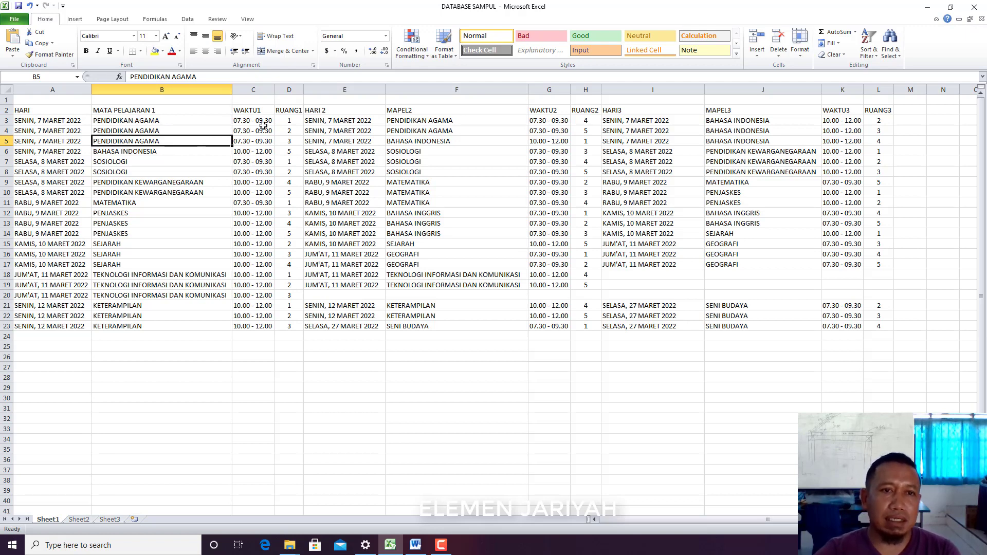
pyautogui.click(288, 123)
pyautogui.click(294, 131)
pyautogui.click(292, 140)
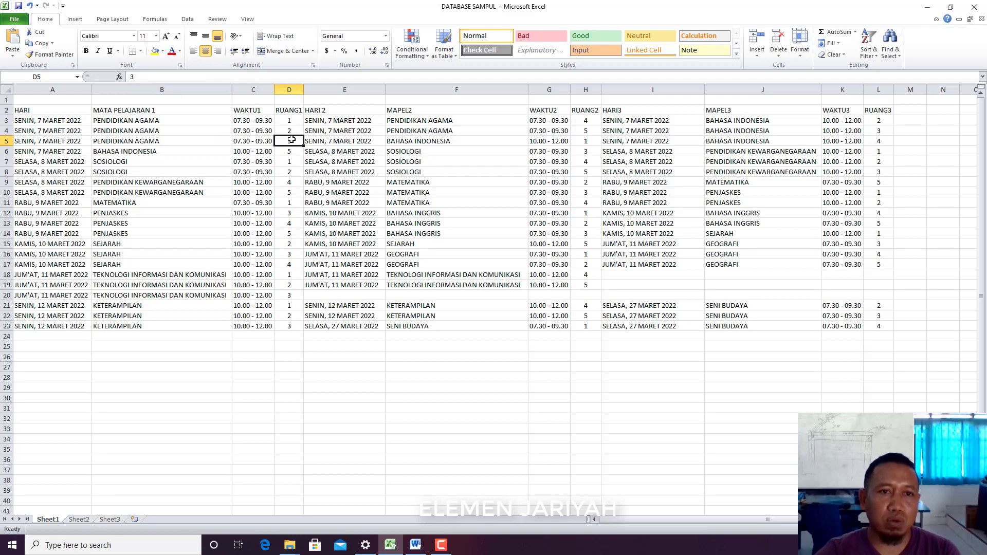
# Step: Examine how PENDIDIKAN AGAMA and BAHASA INDONESIA continue through the second and third column groups in rows 3 to 5, including times and rooms
pyautogui.click(590, 122)
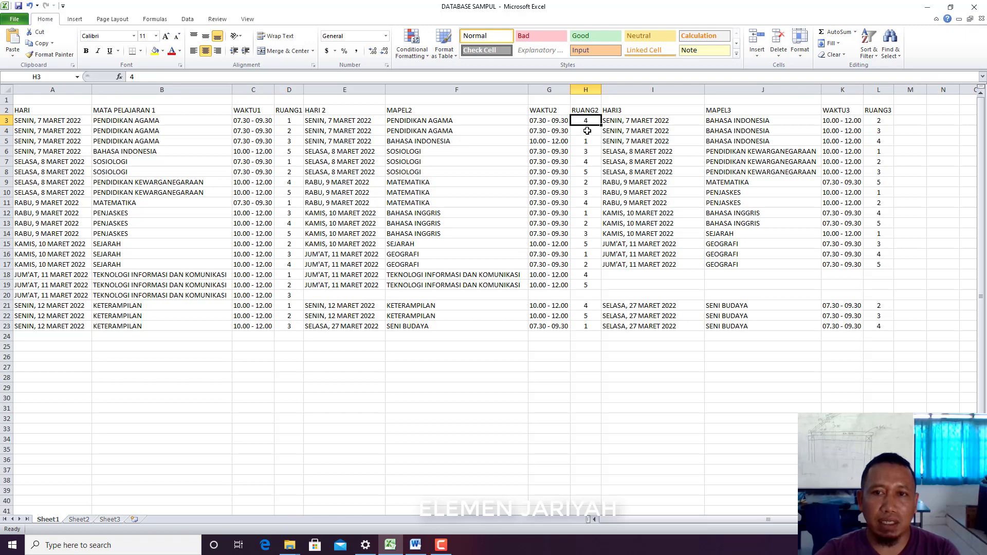
pyautogui.click(587, 132)
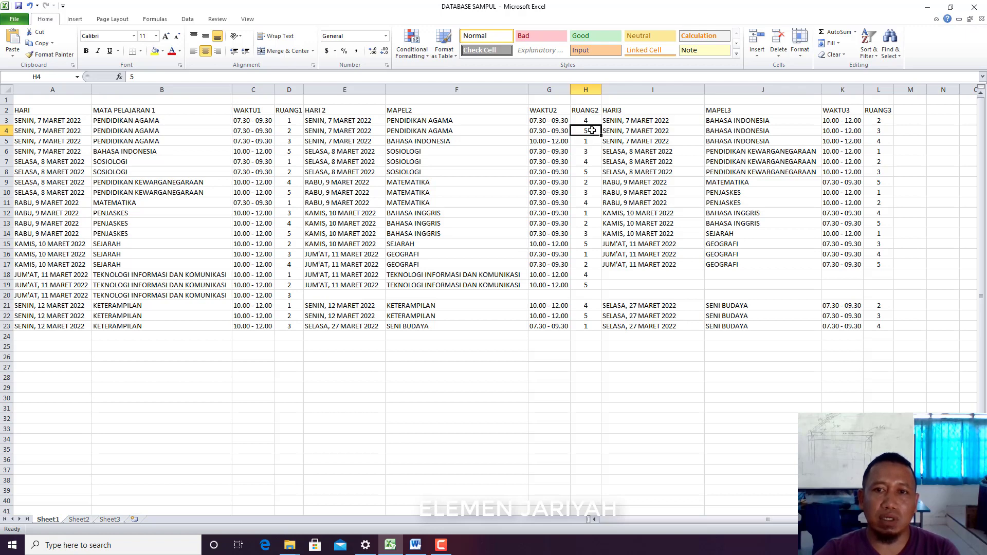
pyautogui.click(483, 142)
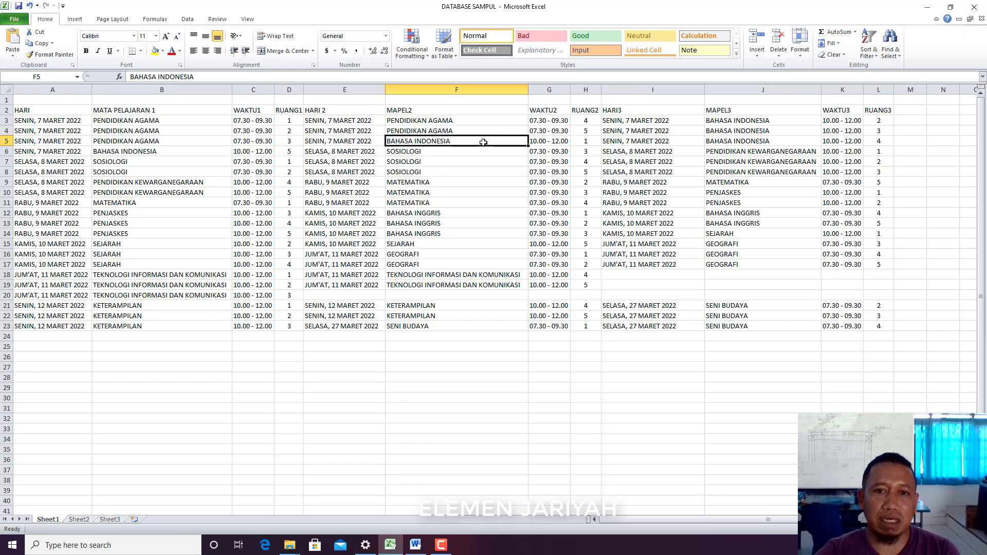
pyautogui.click(553, 141)
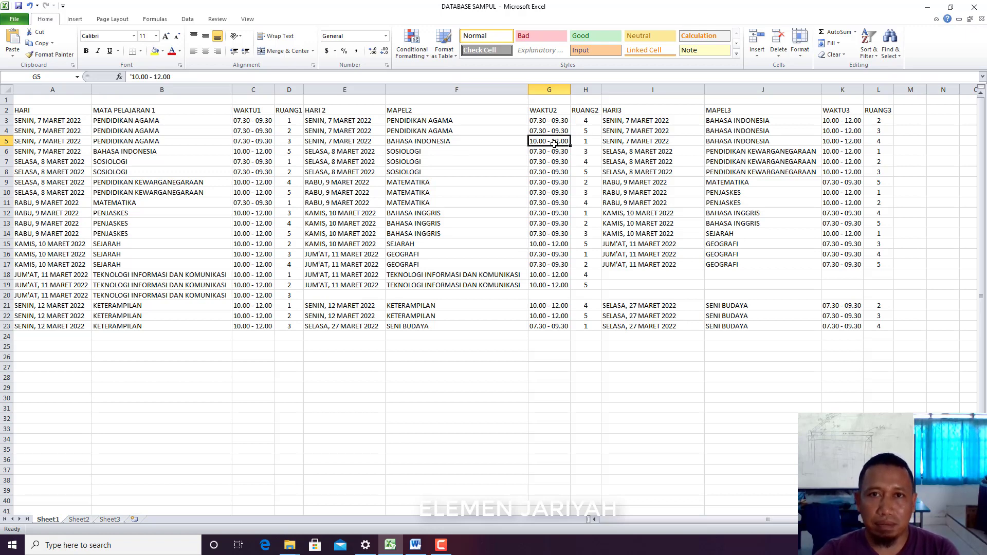
pyautogui.click(586, 142)
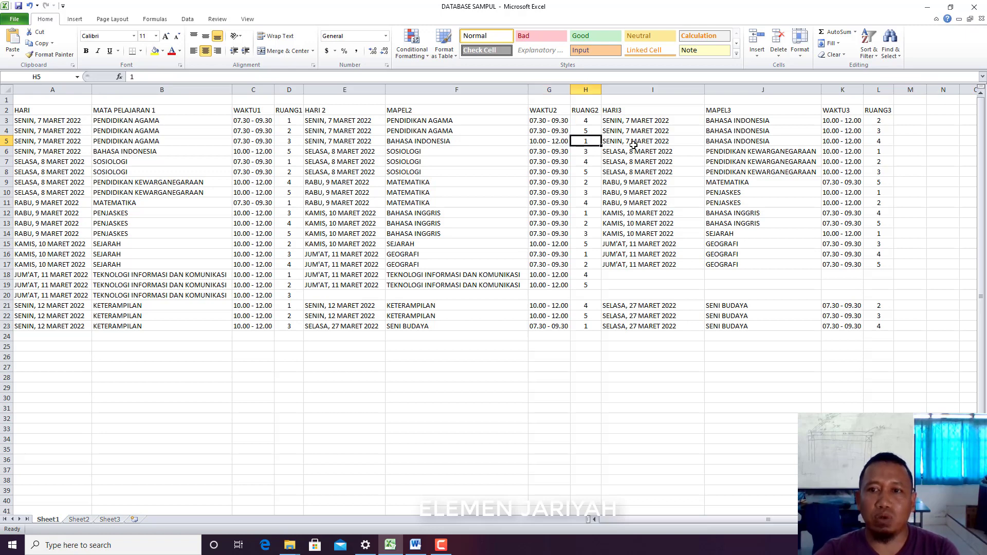
pyautogui.click(759, 121)
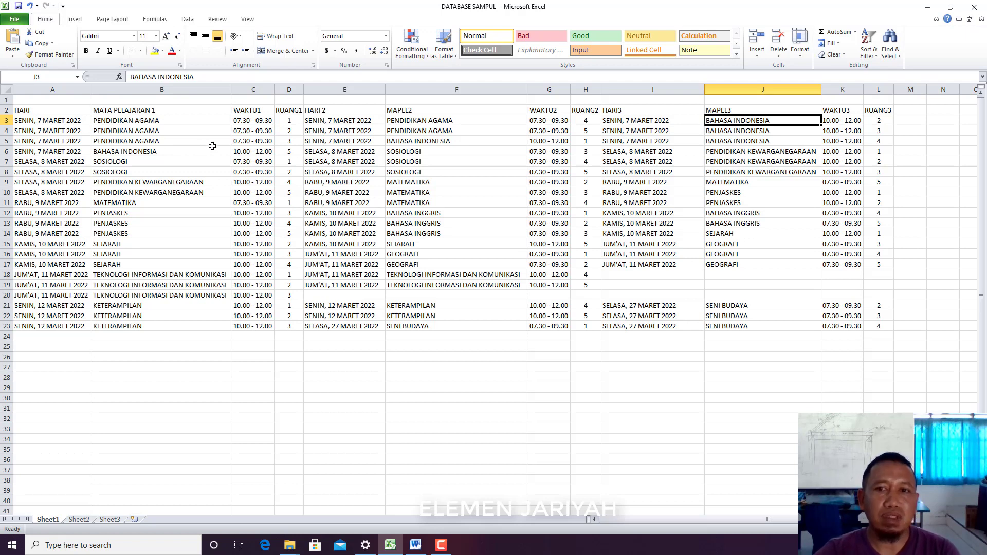
pyautogui.click(733, 131)
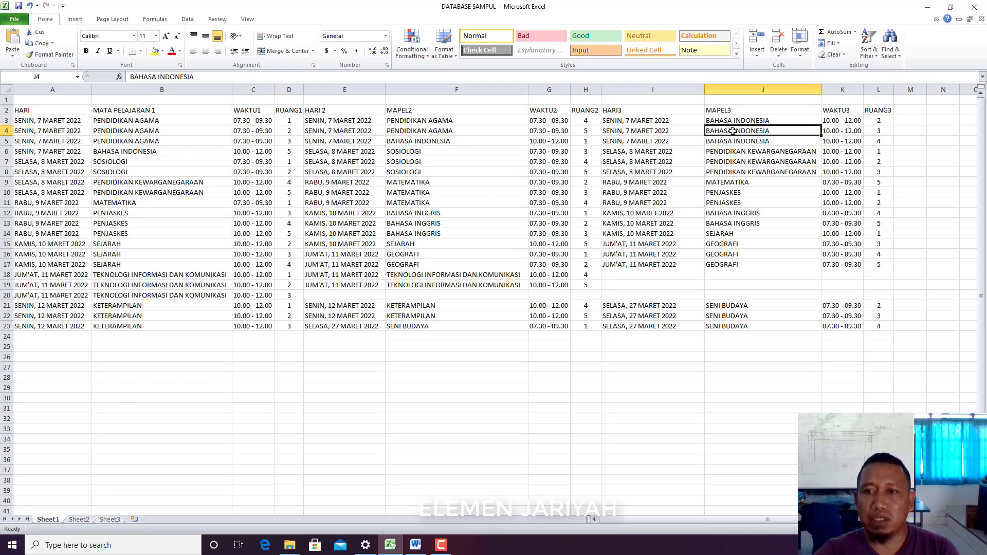
pyautogui.click(880, 140)
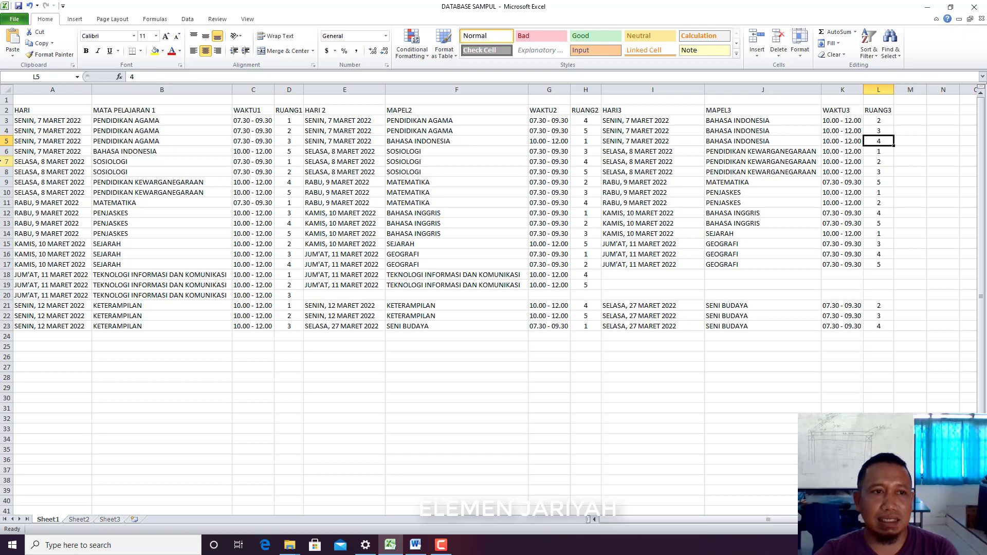
pyautogui.click(6, 141)
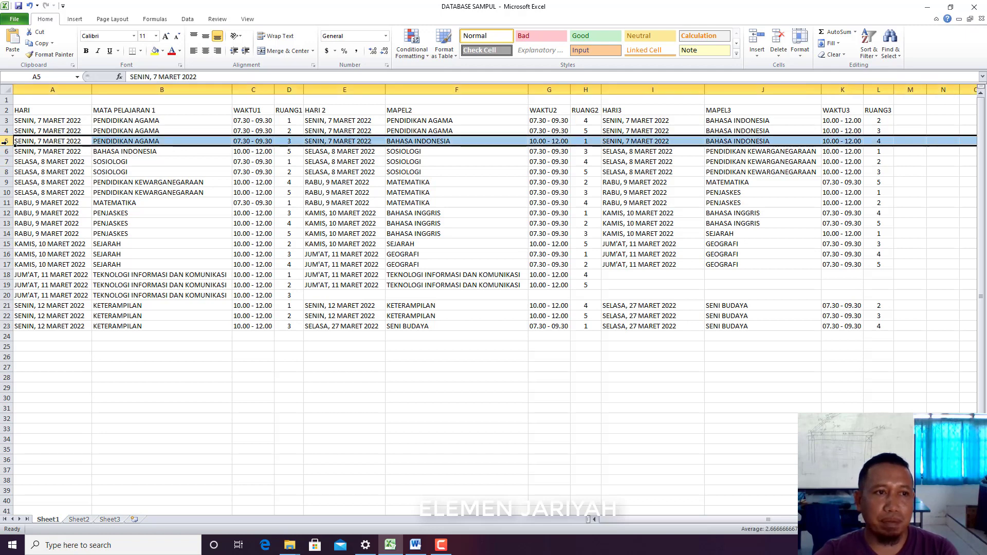
# Step: Examine row 6, covering the first group's day, subject, time and room and the subjects of the second and third groups
pyautogui.click(64, 152)
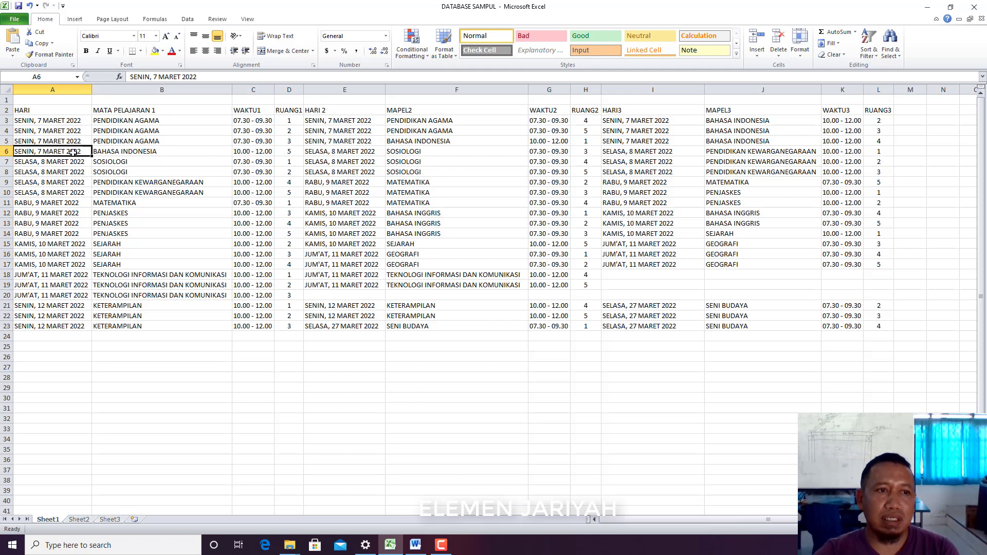
pyautogui.click(124, 152)
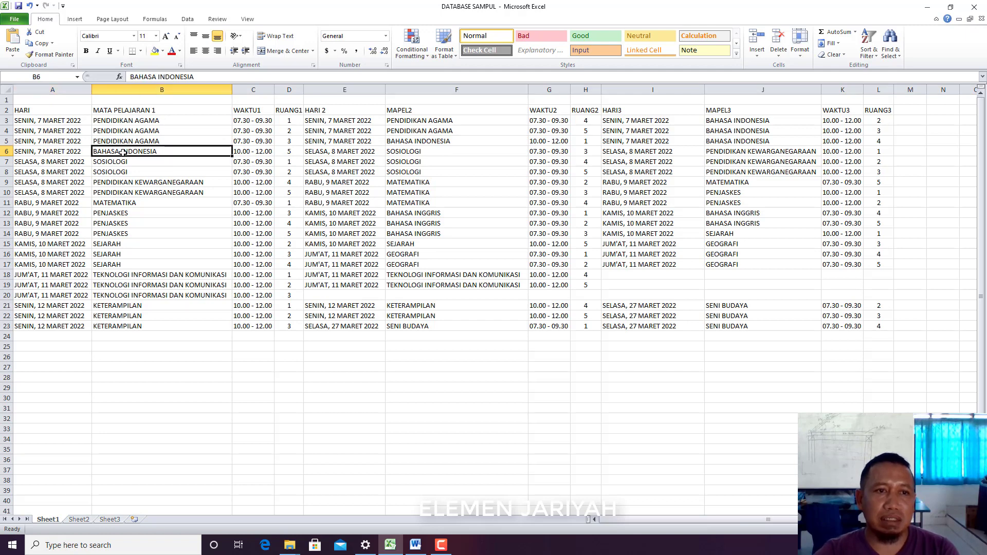
pyautogui.click(241, 153)
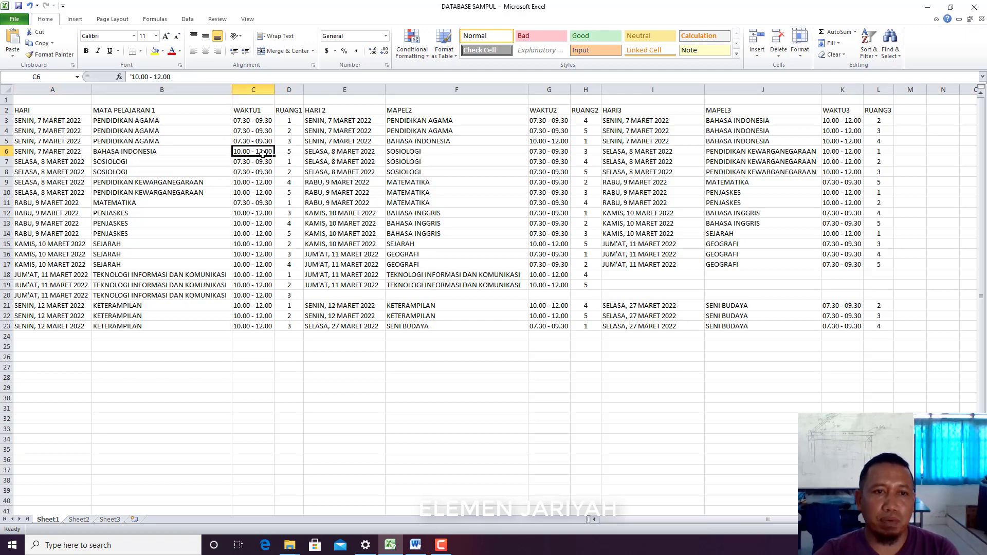
pyautogui.click(291, 154)
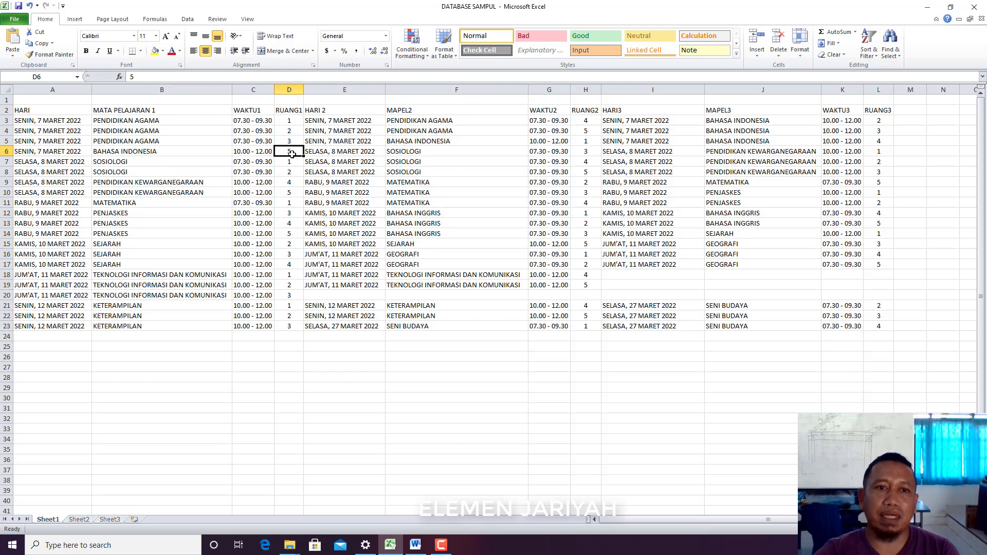
pyautogui.click(337, 150)
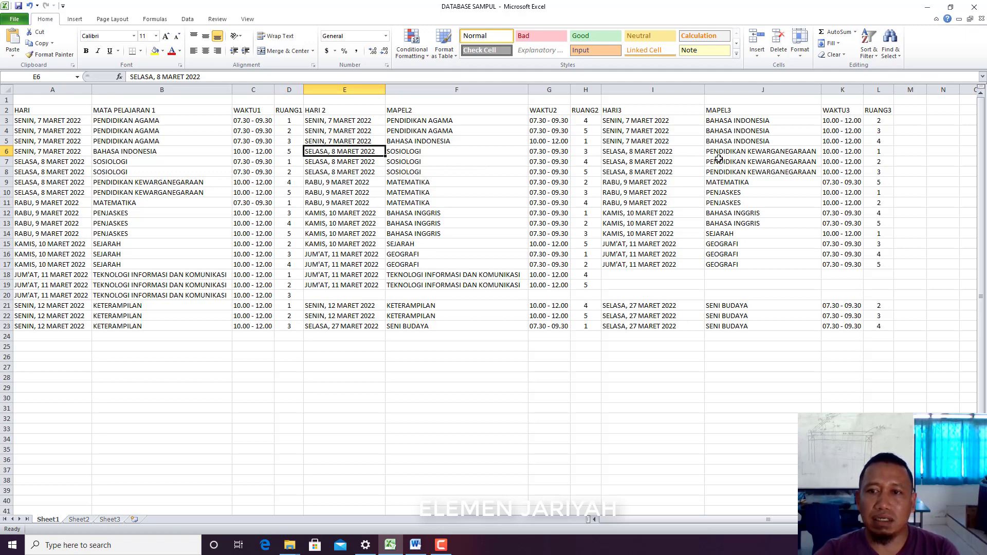
pyautogui.click(737, 154)
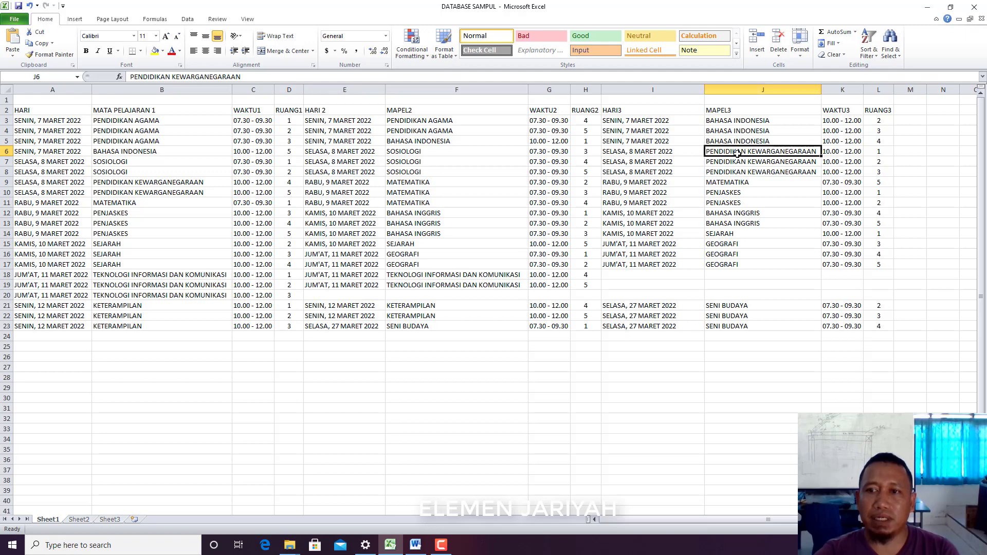
pyautogui.click(462, 153)
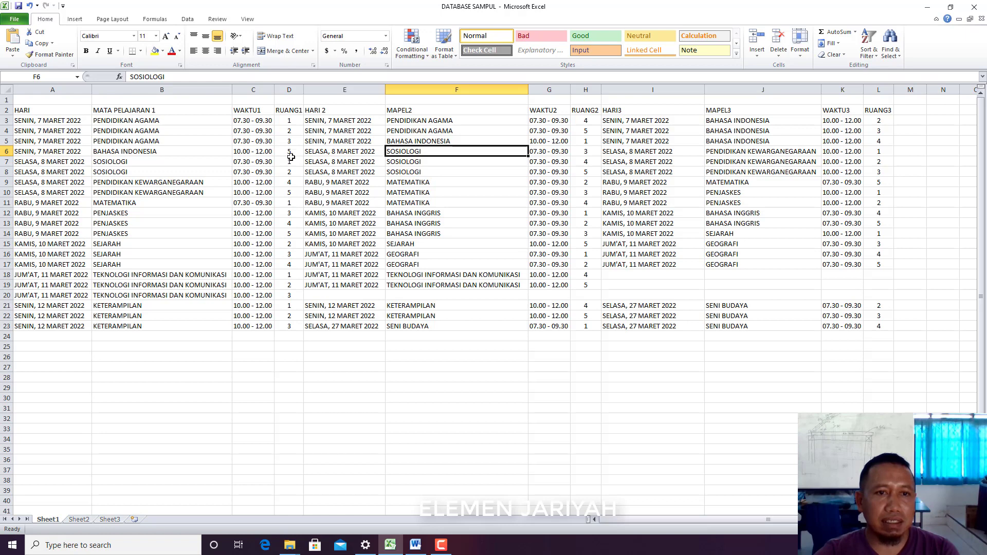
# Step: Examine the SOSIOLOGI entries in rows 6 to 8 and their room numbers under RUANG1 and RUANG2
pyautogui.click(6, 162)
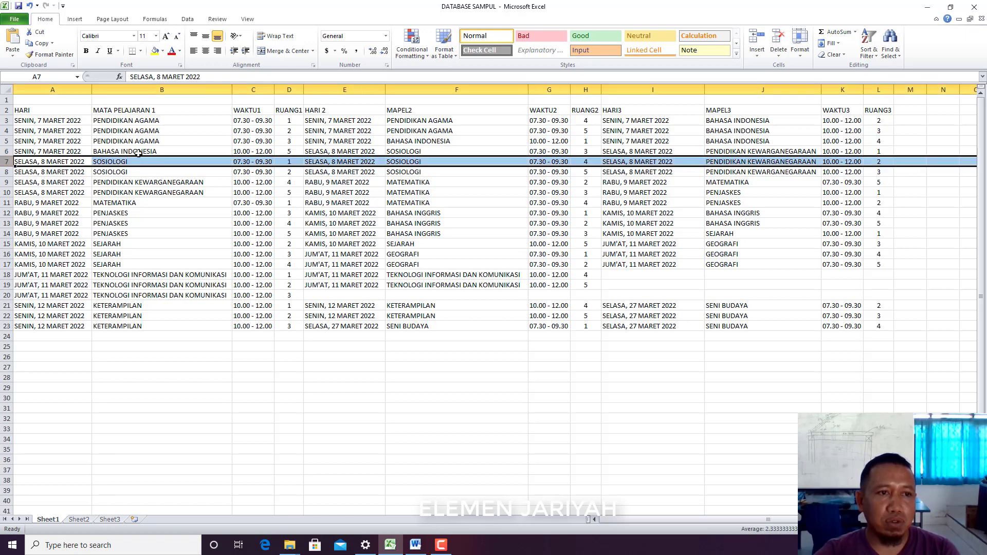
pyautogui.click(170, 170)
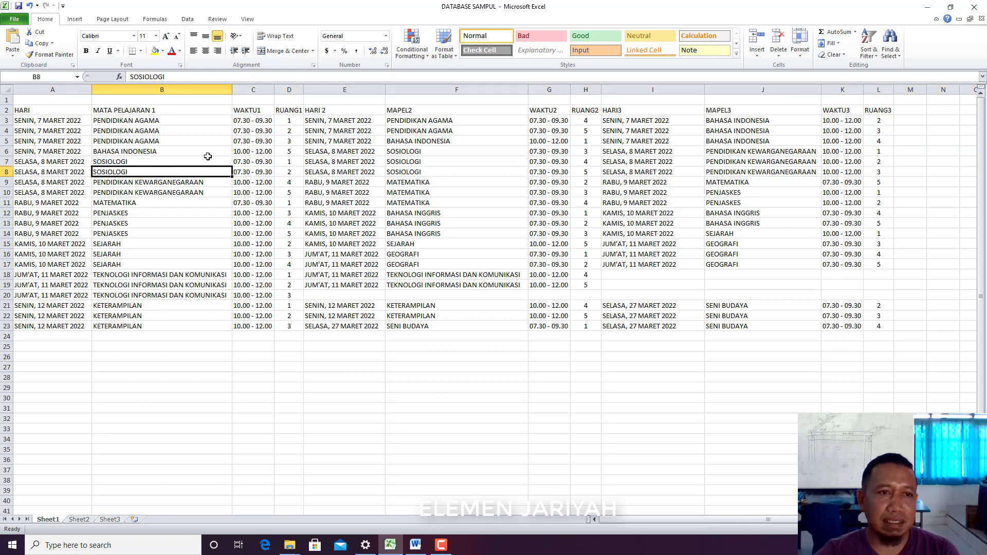
pyautogui.click(288, 162)
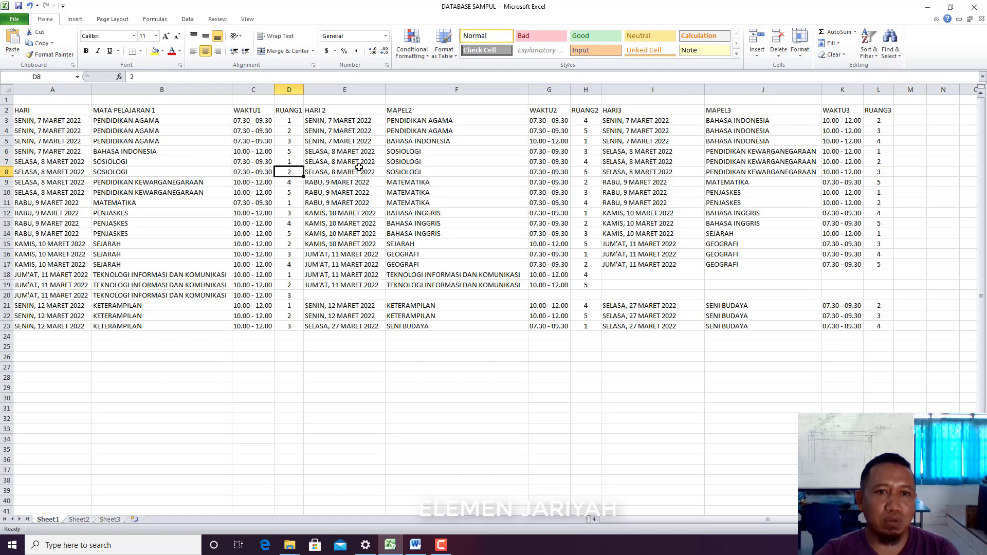
pyautogui.click(586, 152)
pyautogui.click(588, 160)
pyautogui.click(592, 175)
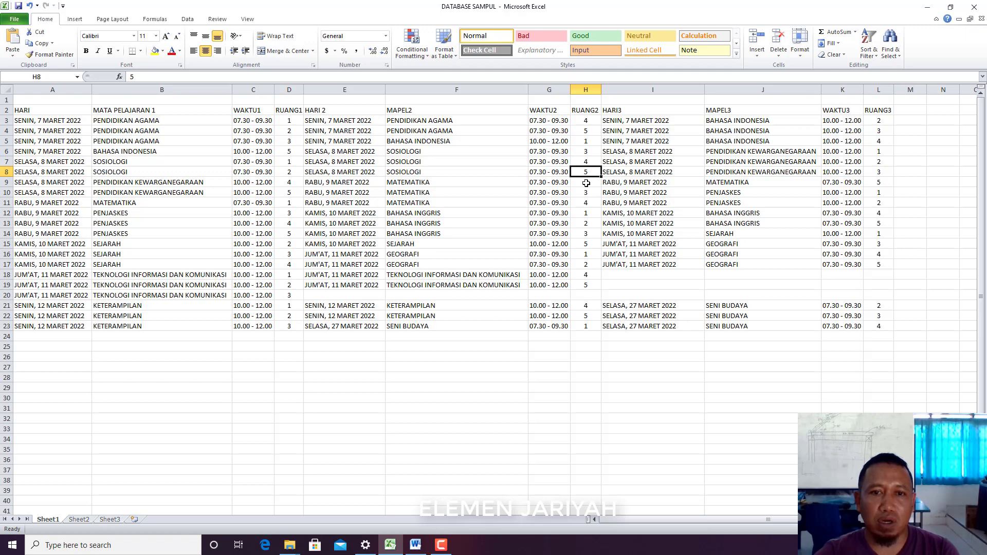
pyautogui.click(586, 183)
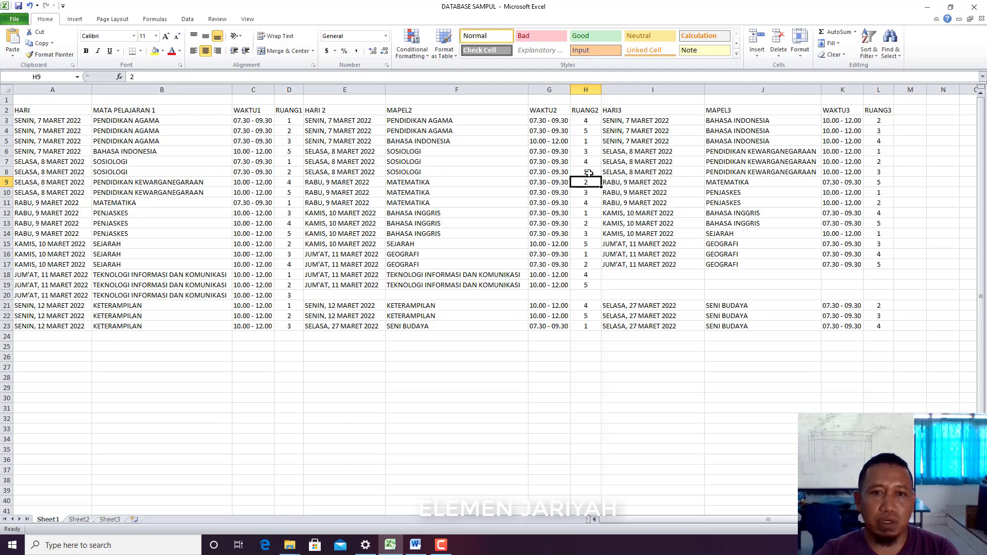
# Step: Examine the PENDIDIKAN KEWARGANEGARAAN room numbers in rows 6 to 8 of the third group and rows 9 to 10 of the first, ending on cell D3
pyautogui.click(755, 151)
pyautogui.click(877, 152)
pyautogui.click(882, 162)
pyautogui.click(883, 175)
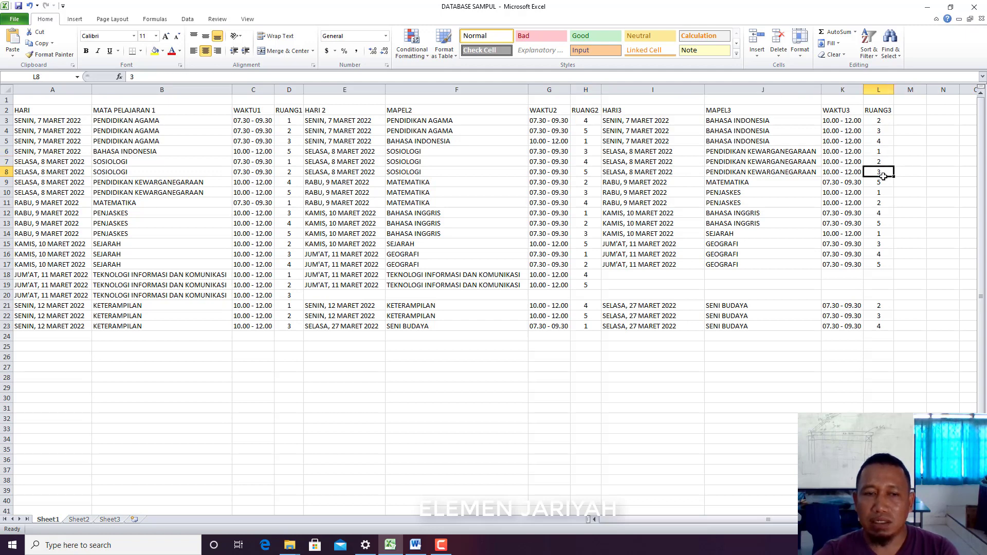
pyautogui.click(295, 182)
pyautogui.click(291, 191)
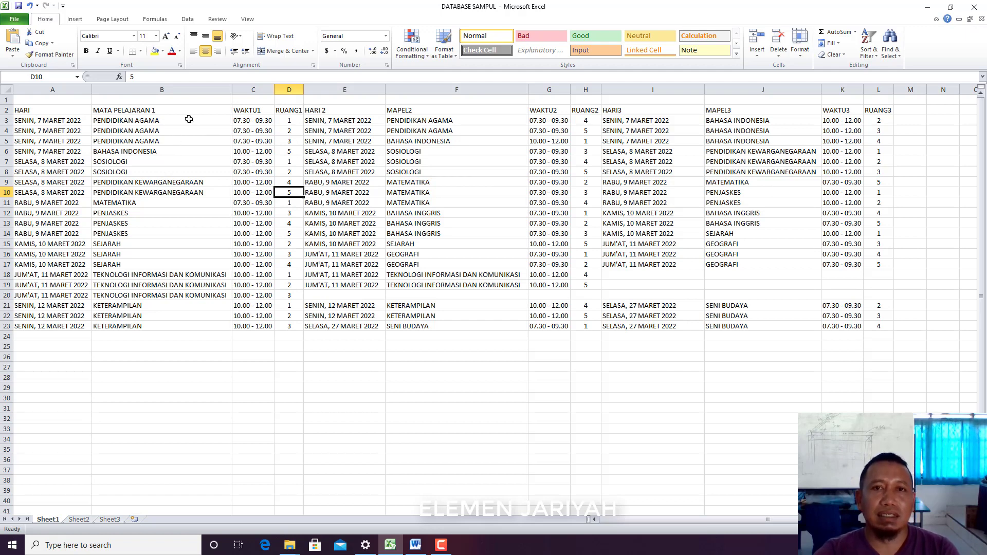
pyautogui.click(292, 120)
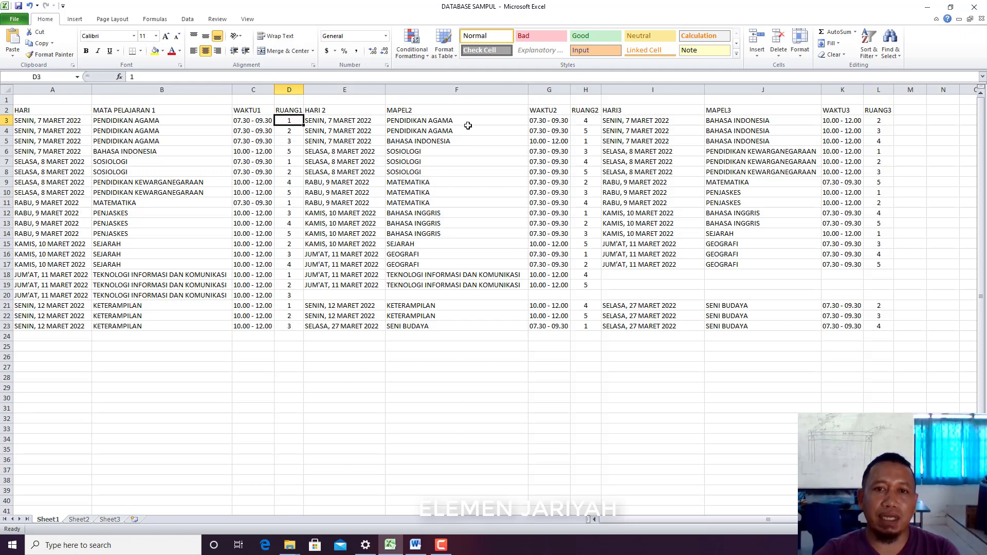
# Step: Examine the room numbers under RUANG2 in rows 3 to 5 and under RUANG3 in rows 3 and 4
pyautogui.click(584, 121)
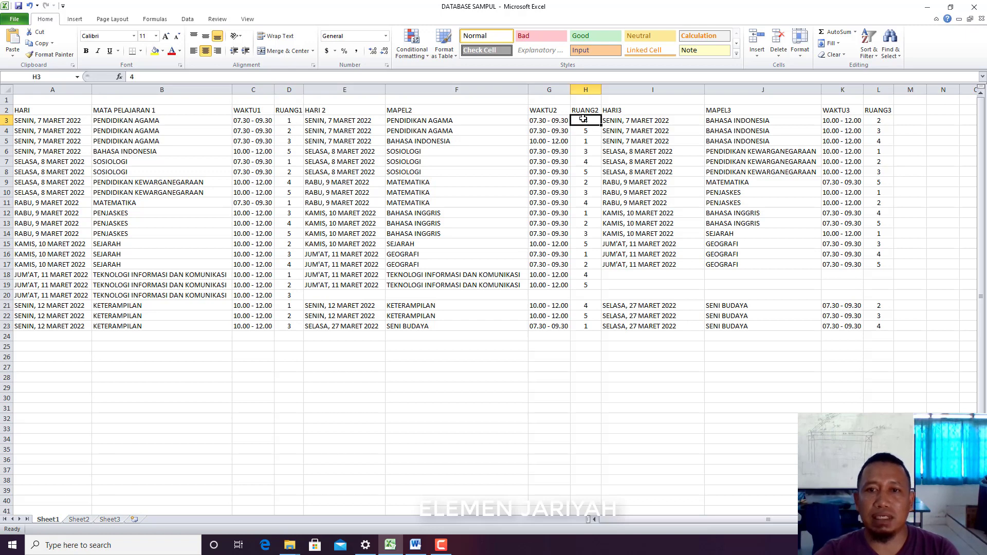
pyautogui.click(586, 130)
pyautogui.click(586, 144)
pyautogui.click(850, 121)
pyautogui.click(875, 123)
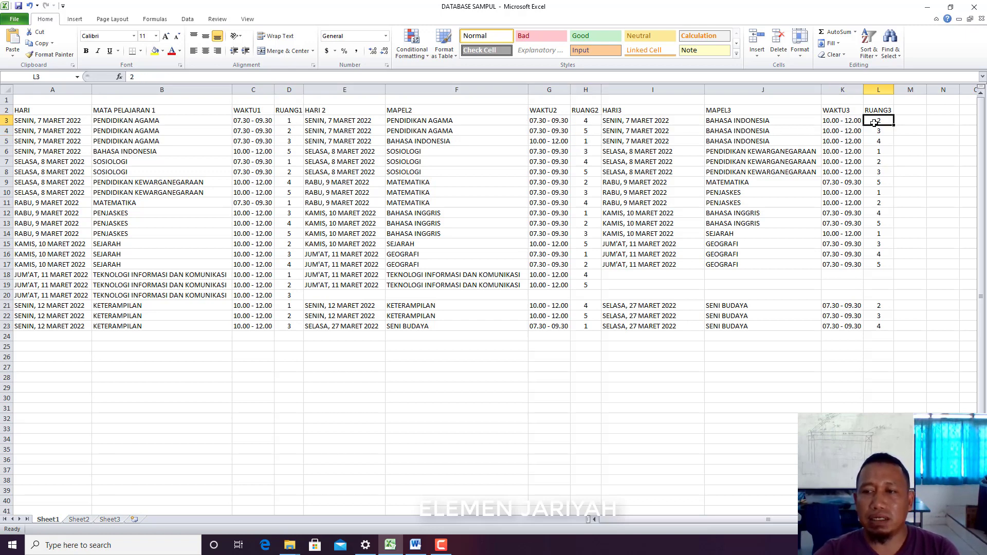
pyautogui.click(874, 132)
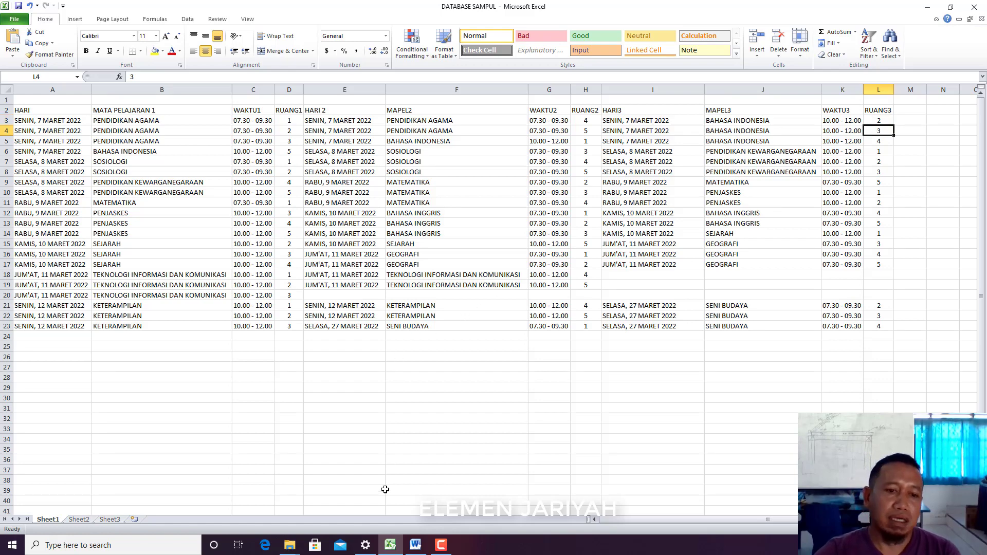
# Step: Switch to the NAMA SAMPUL SOAL document in Word and examine the three exam covers on its page
pyautogui.click(414, 545)
pyautogui.scroll(4, 502, 278)
pyautogui.scroll(-1, 500, 263)
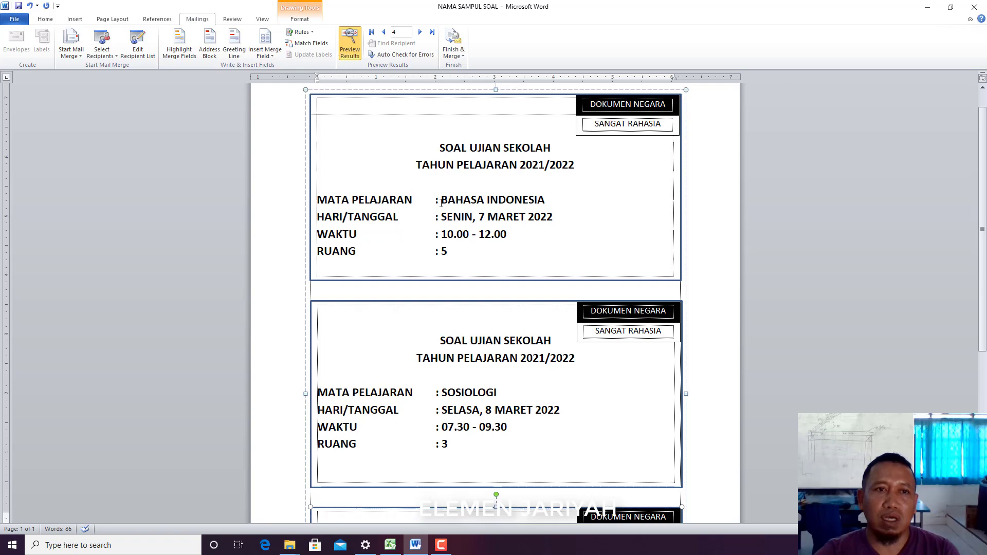
pyautogui.scroll(-6, 529, 206)
pyautogui.scroll(-3, 529, 206)
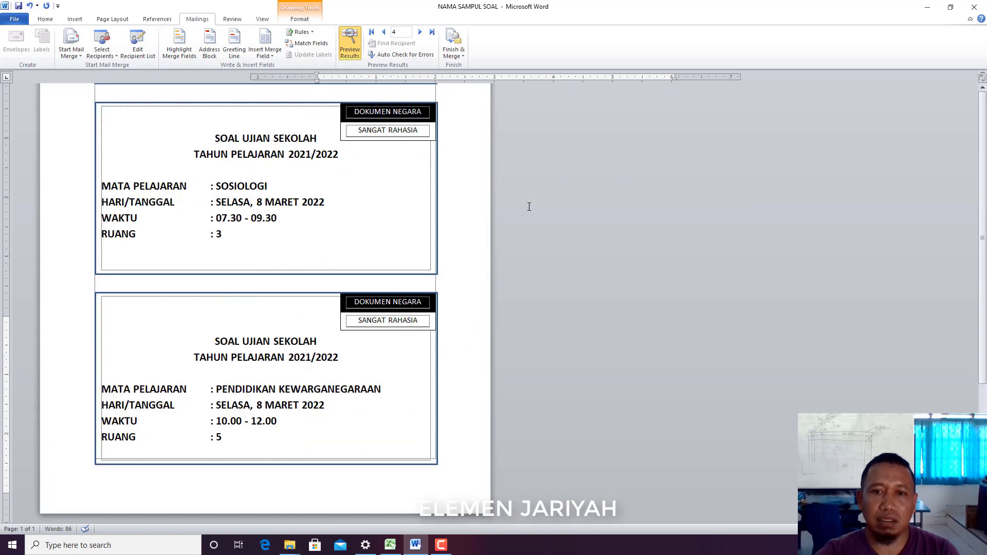
pyautogui.scroll(-2, 436, 234)
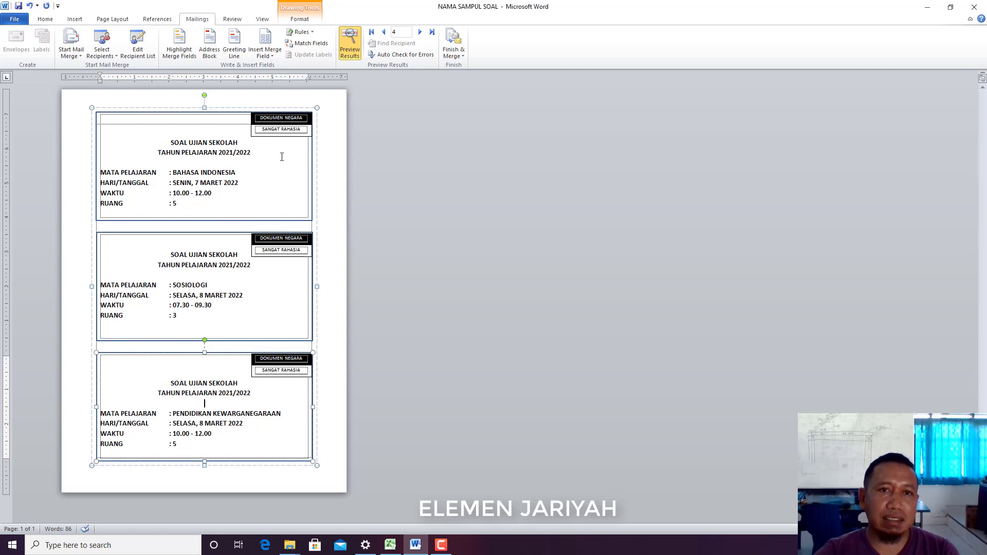
# Step: Compare the schedule in the DATABASE SAMPUL workbook with the covers in the NAMA SAMPUL SOAL document
pyautogui.click(390, 545)
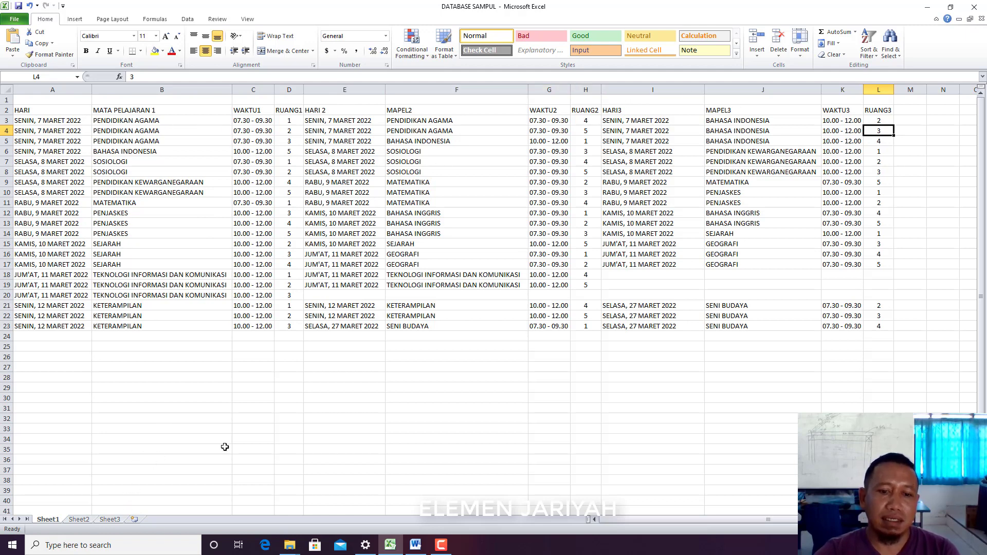
pyautogui.click(415, 544)
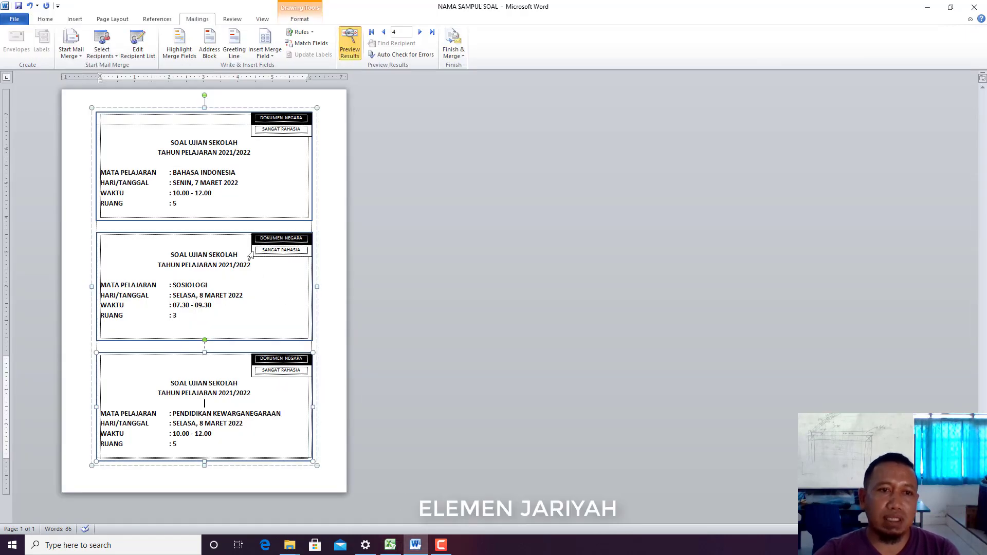
pyautogui.keyDown('ctrl'); pyautogui.scroll(5, 250, 255); pyautogui.keyUp('ctrl')
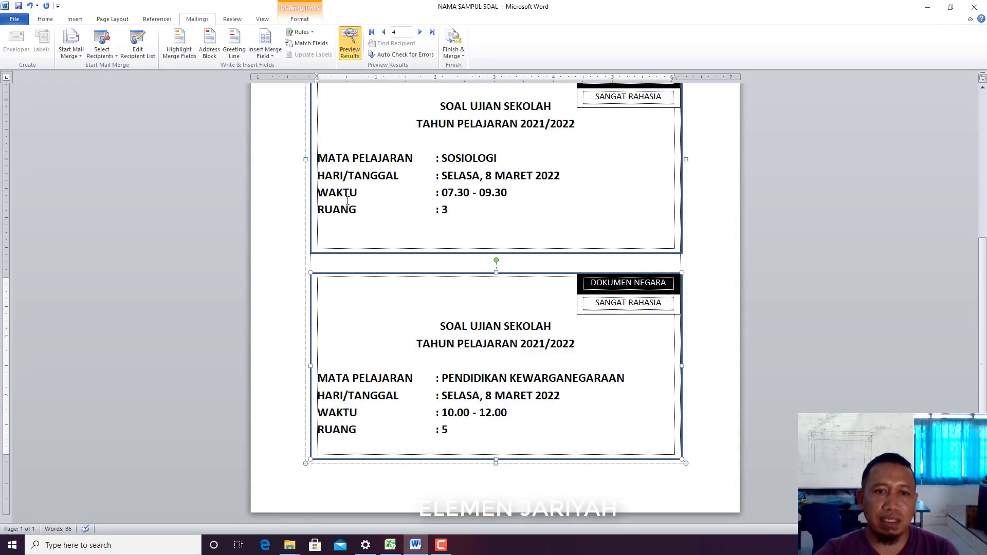
pyautogui.scroll(5, 525, 128)
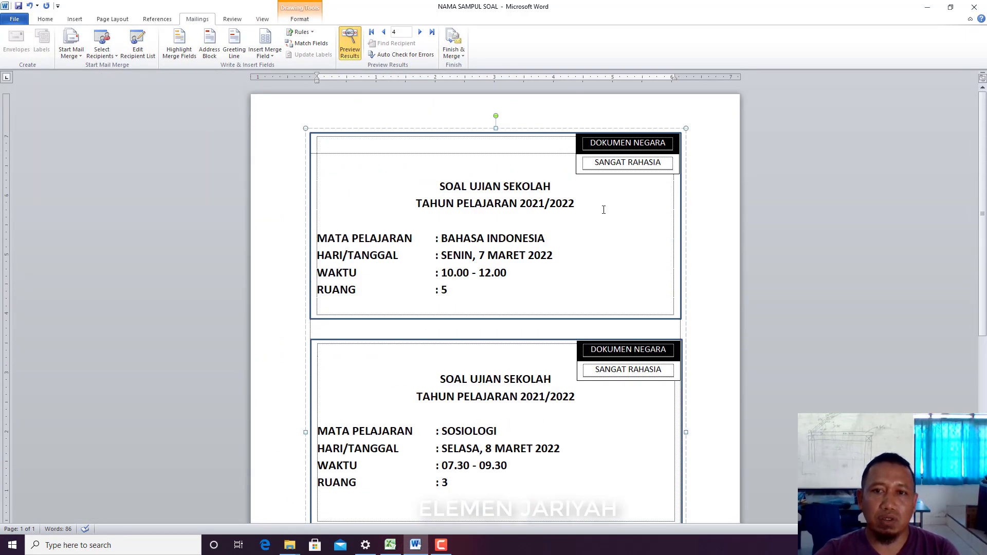
# Step: Create a blank document and draw a rectangle about 5.65" wide and 3.21" high near the top of the page
pyautogui.click(604, 210)
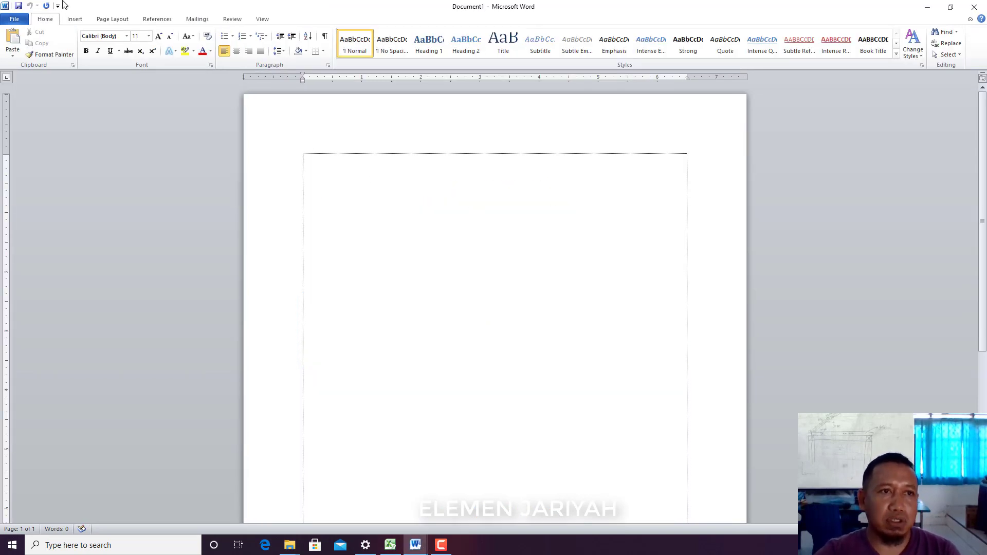
pyautogui.click(82, 23)
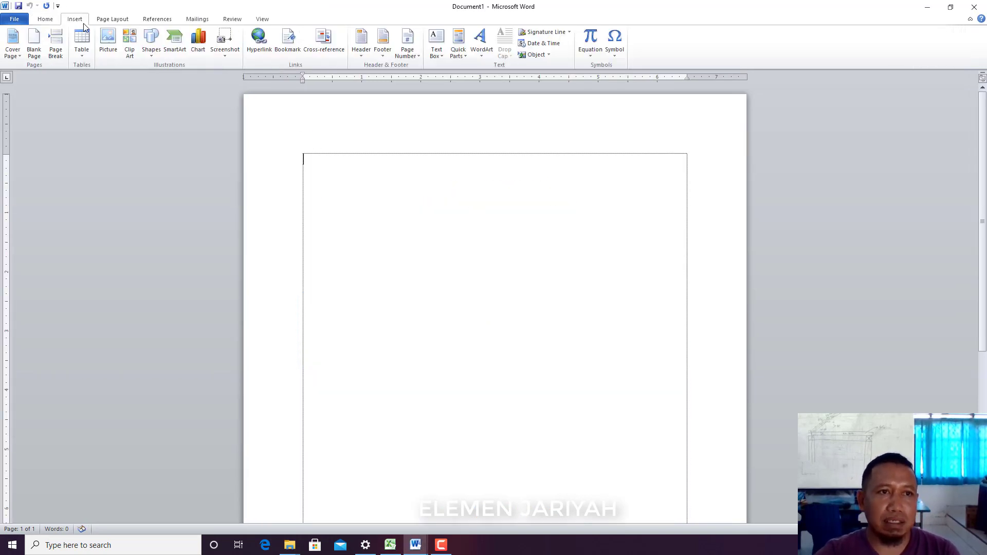
pyautogui.click(149, 53)
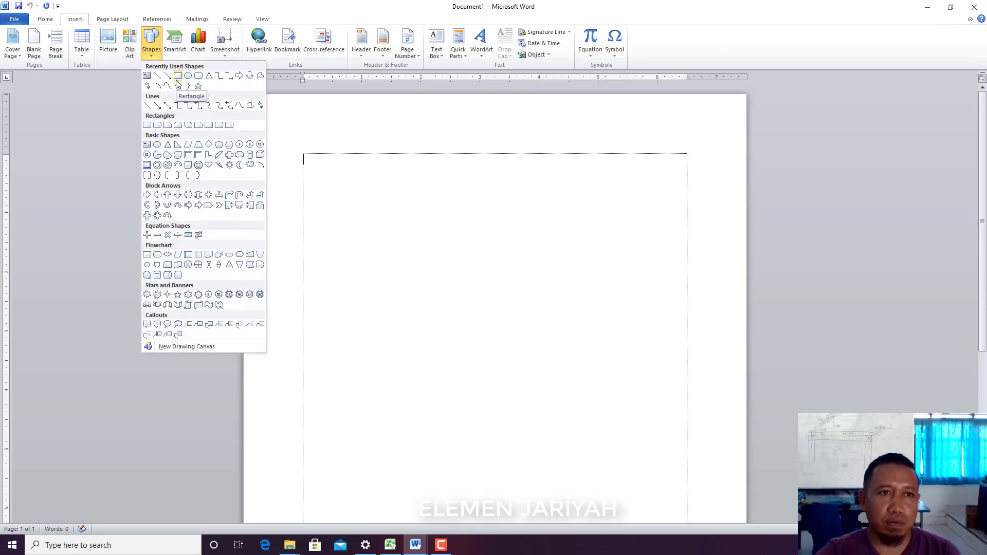
pyautogui.click(177, 83)
pyautogui.click(336, 165)
pyautogui.moveTo(471, 290)
pyautogui.mouseDown()
pyautogui.moveTo(641, 322)
pyautogui.moveTo(674, 333)
pyautogui.moveTo(671, 356)
pyautogui.mouseUp()
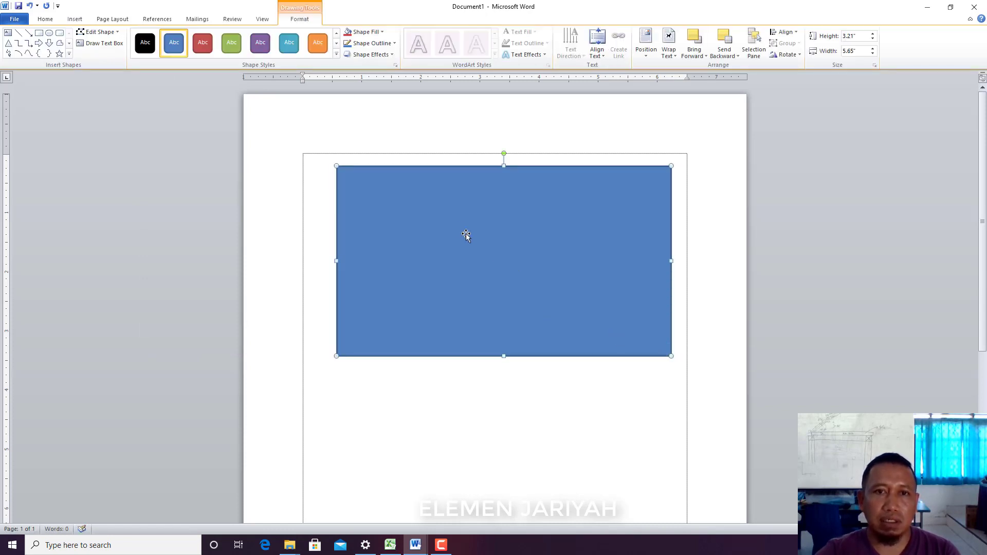
# Step: Set the rectangle to No Fill and keep it selected by its border
pyautogui.click(378, 35)
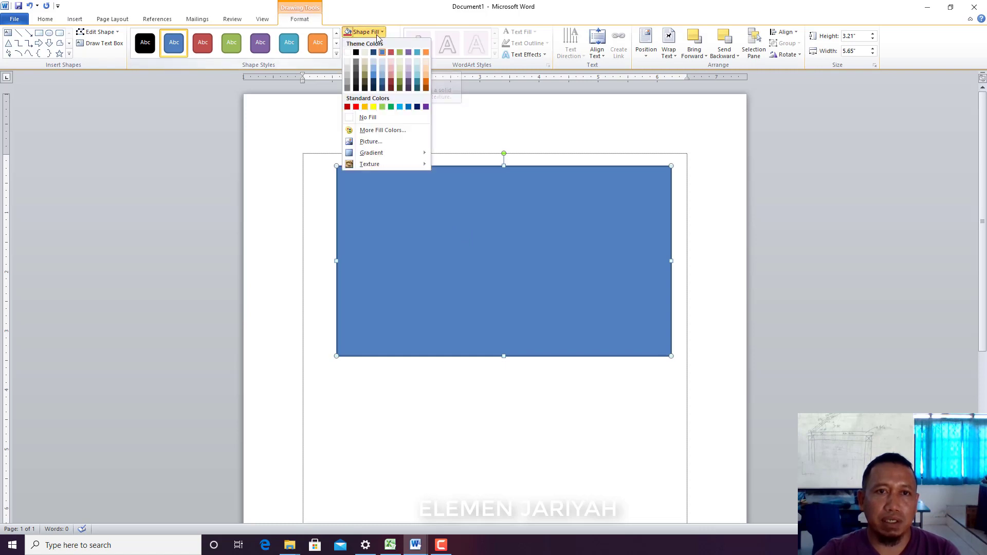
pyautogui.click(379, 119)
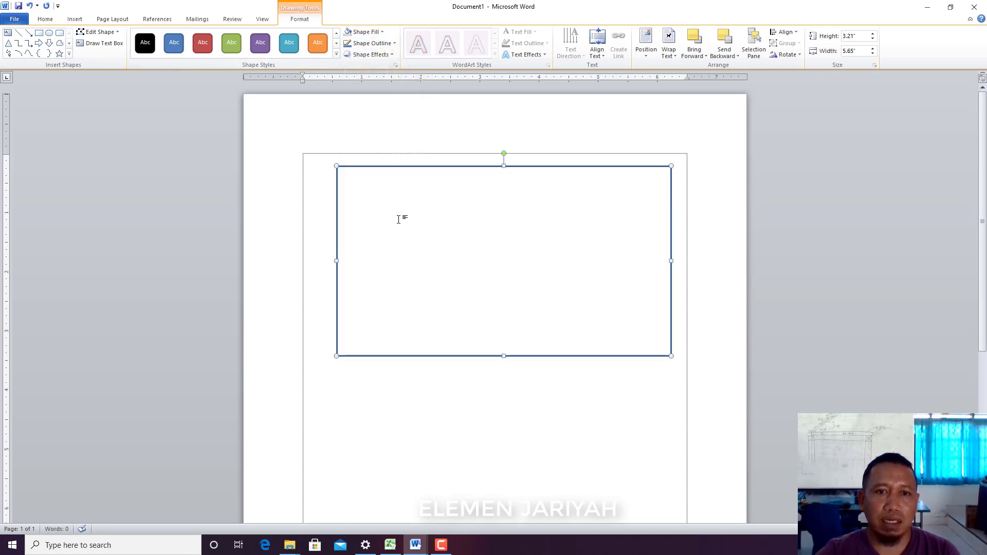
pyautogui.click(403, 180)
pyautogui.click(404, 166)
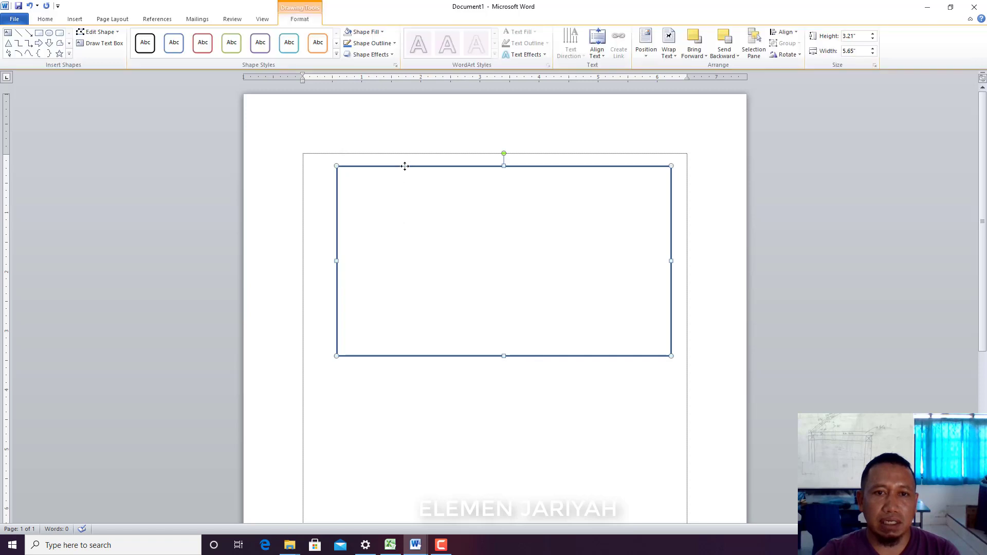
# Step: Give the rectangle's outline a double-line compound type
pyautogui.click(371, 43)
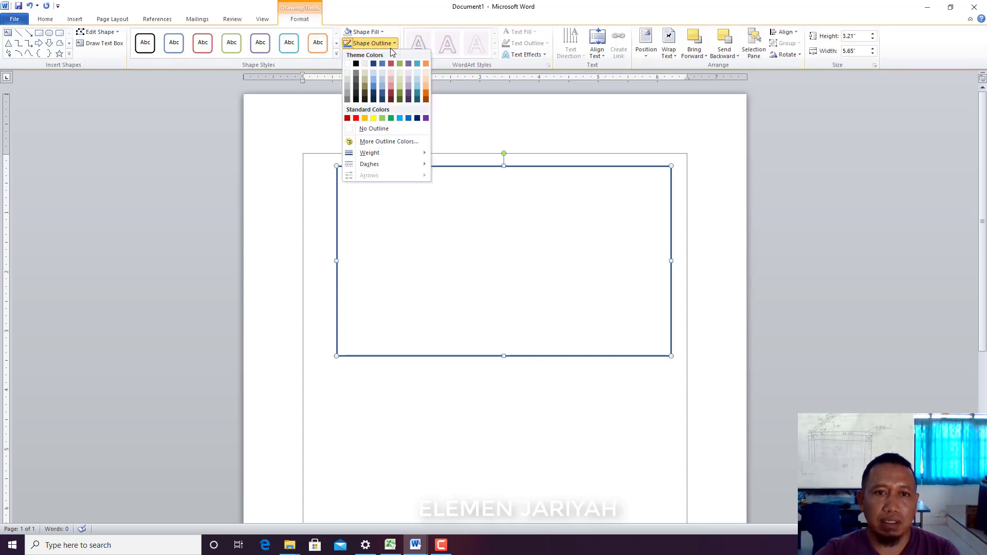
pyautogui.moveTo(386, 149)
pyautogui.click(474, 257)
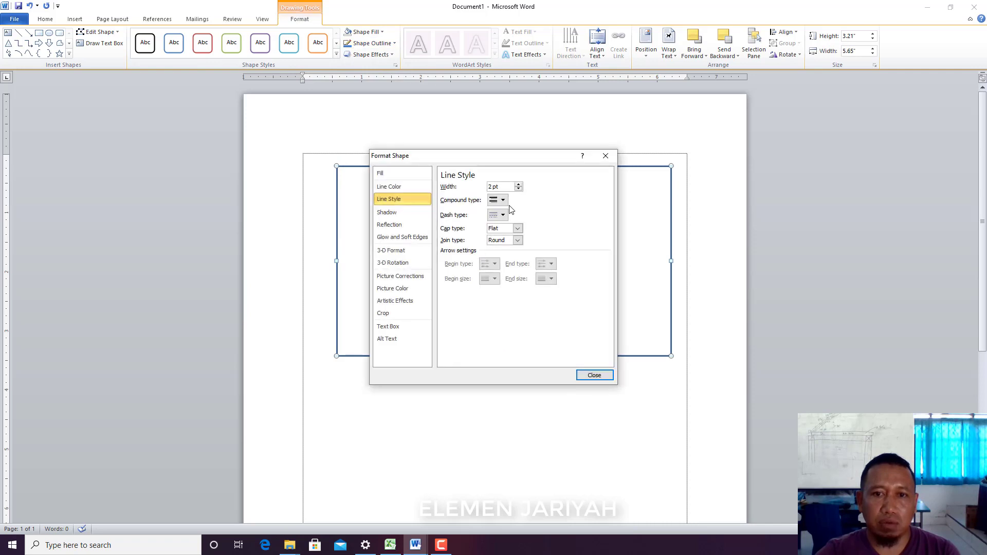
pyautogui.click(501, 201)
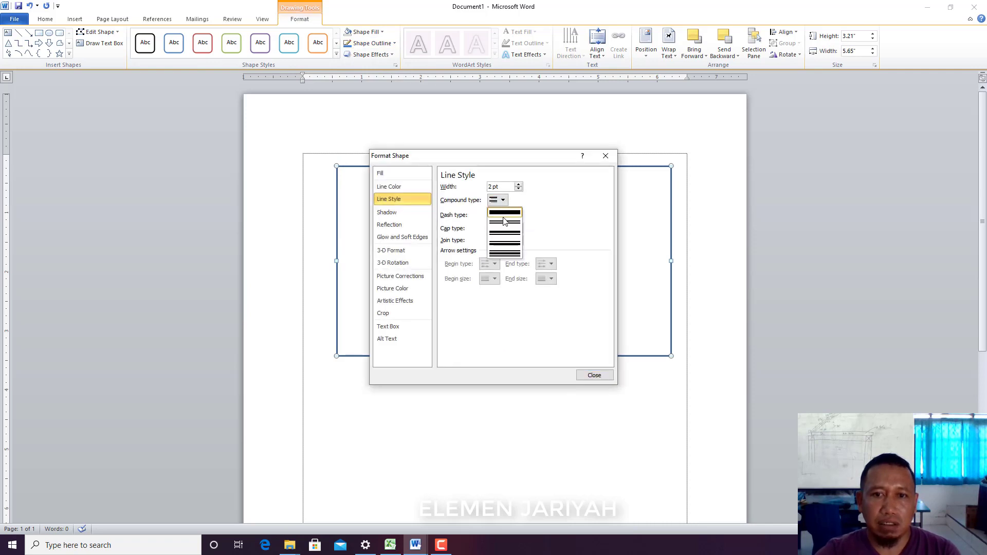
pyautogui.click(504, 212)
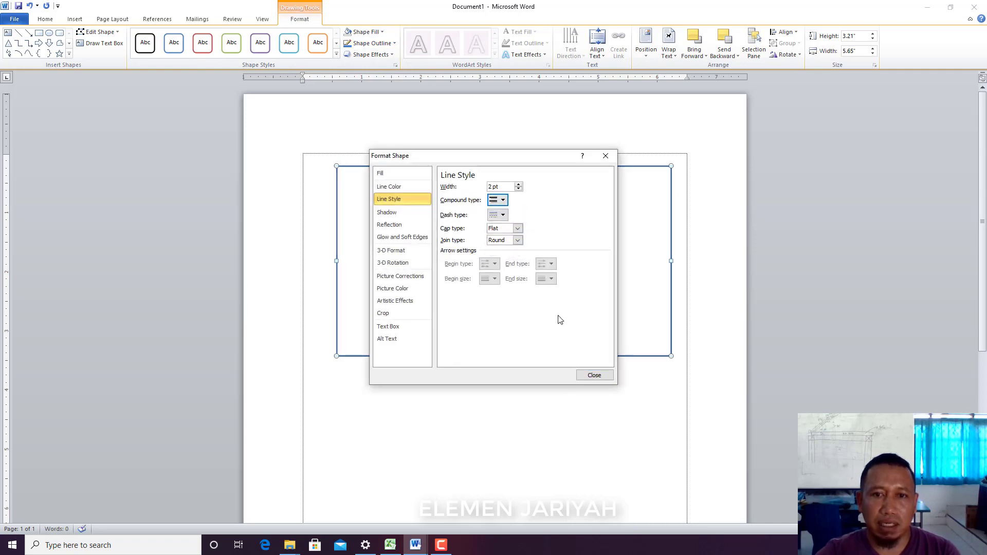
pyautogui.click(591, 375)
pyautogui.click(595, 263)
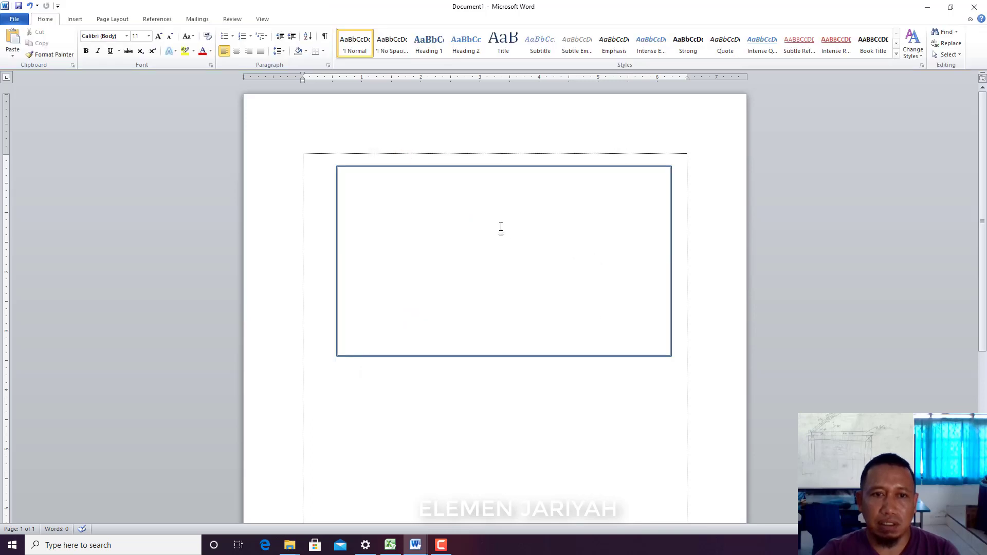
# Step: Make the rectangle's inside editable as text and set the font color to black
pyautogui.scroll(6, 483, 224)
pyautogui.scroll(1, 483, 222)
pyautogui.scroll(-1, 483, 222)
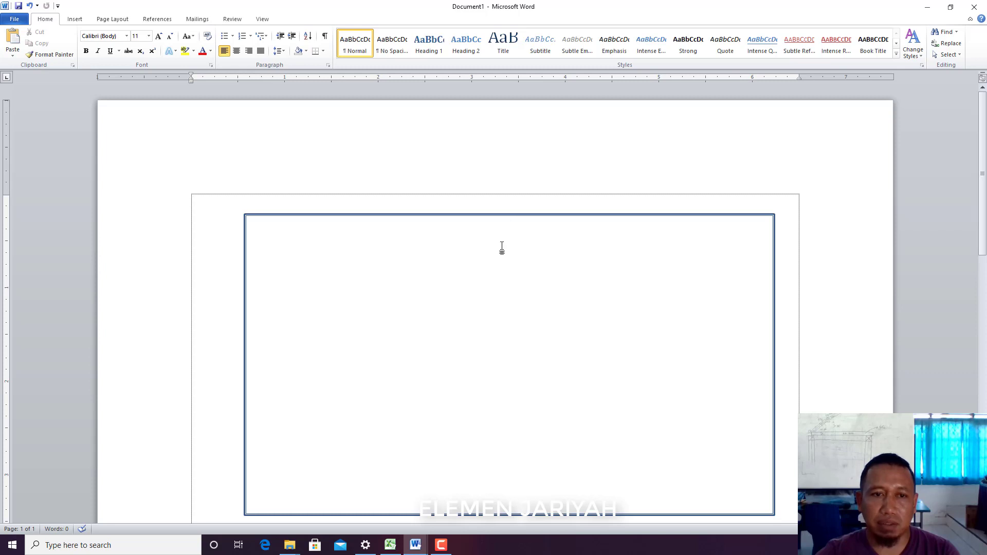
pyautogui.scroll(-1, 503, 249)
pyautogui.click(490, 202)
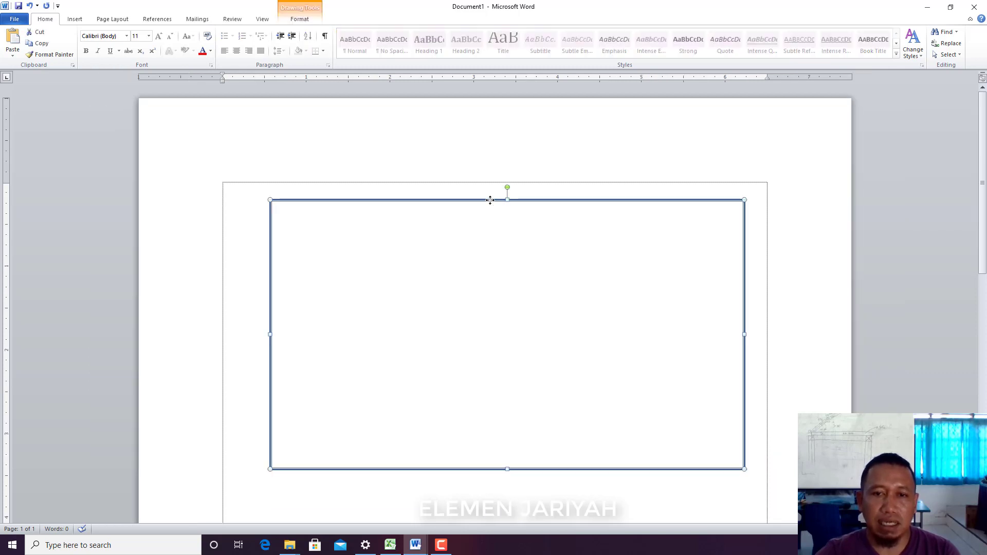
pyautogui.rightClick(490, 202)
pyautogui.click(512, 256)
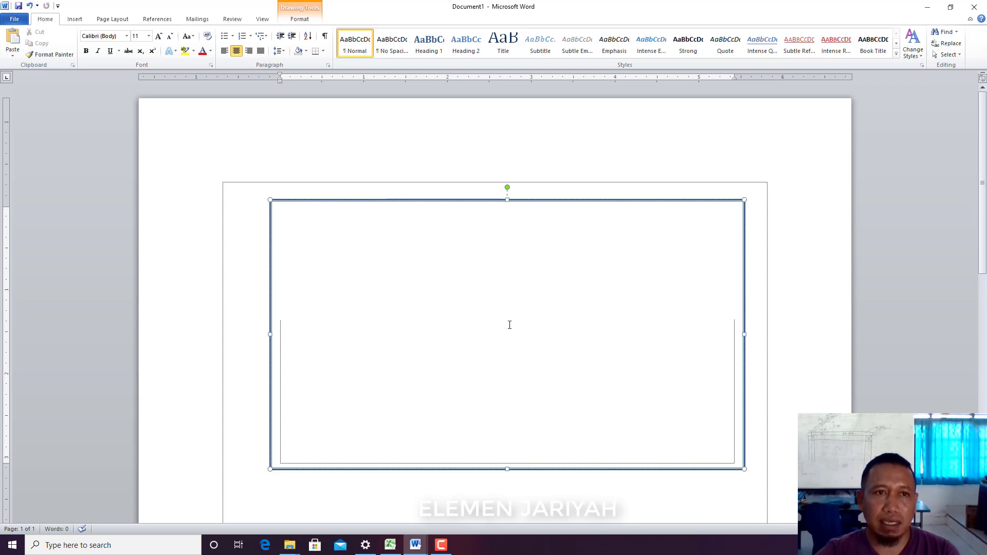
pyautogui.click(210, 51)
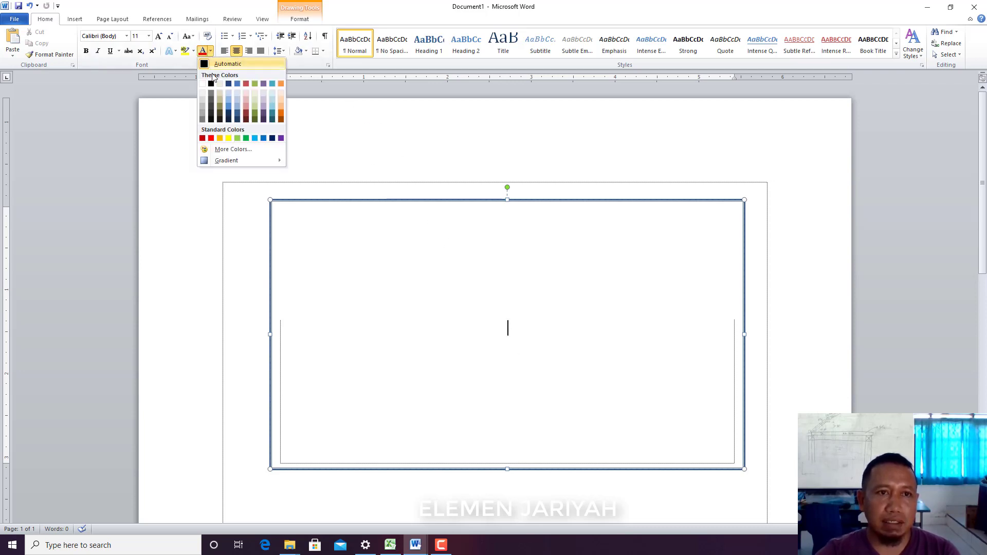
pyautogui.click(211, 118)
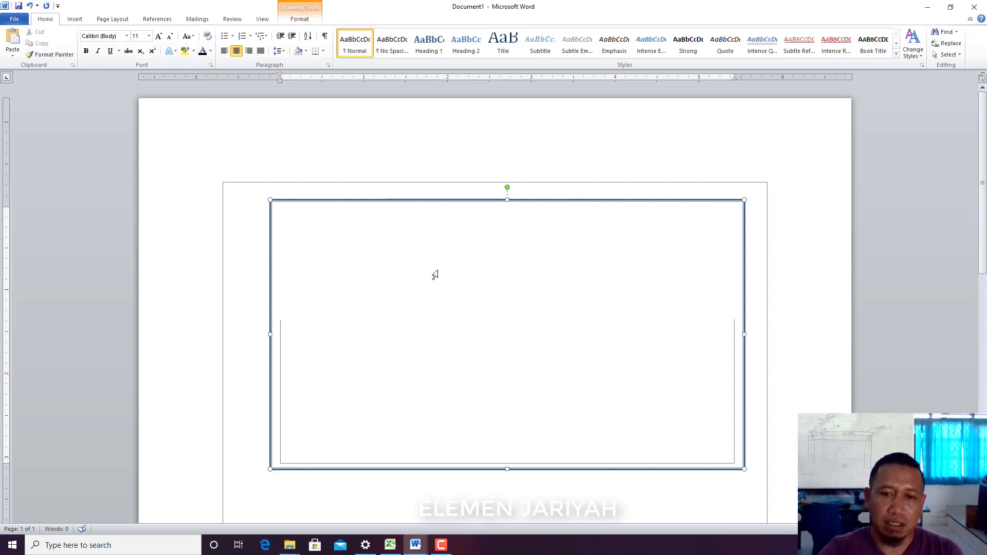
# Step: Enter the heading "UJIAN SEKOLAH" and, on a second line, "TAHUN PELAJARAN 2021/2022" inside the rectangle
pyautogui.press('BackSpace')
pyautogui.press('BackSpace')
pyautogui.write('UJIAN')
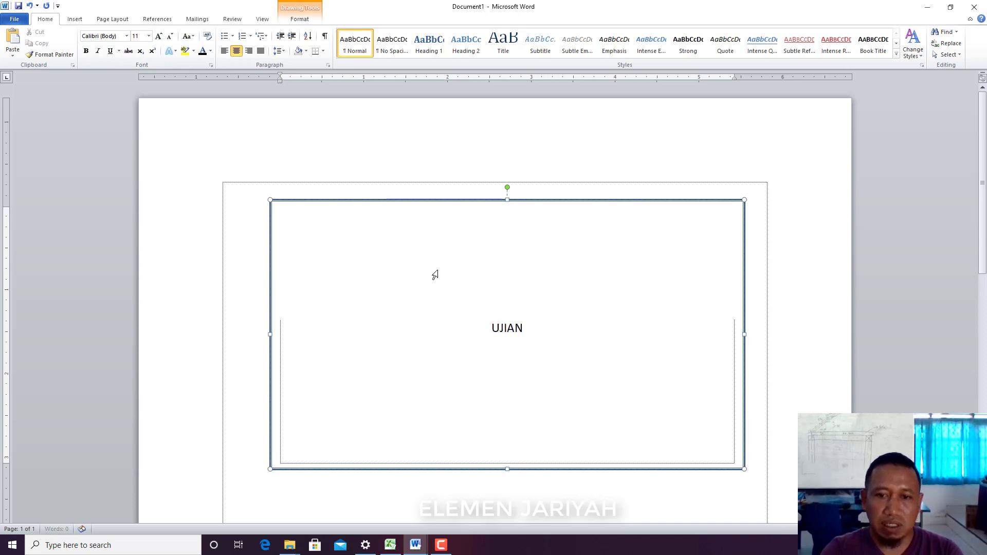
pyautogui.write(' SEKOLAH')
pyautogui.press('Return')
pyautogui.write('TAHUN EPLA')
pyautogui.press('BackSpace')
pyautogui.press('BackSpace')
pyautogui.press('BackSpace')
pyautogui.press('BackSpace')
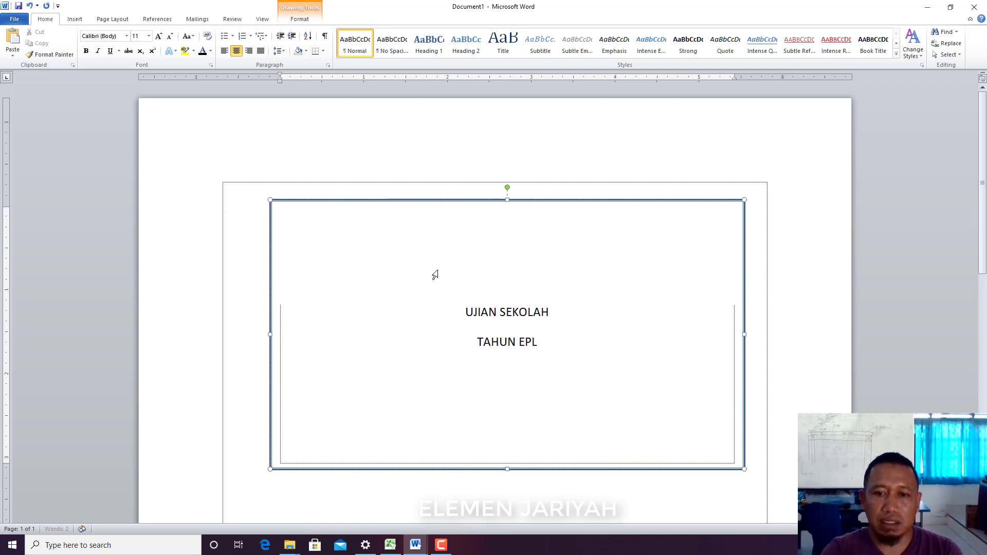
pyautogui.write('PELAJAR')
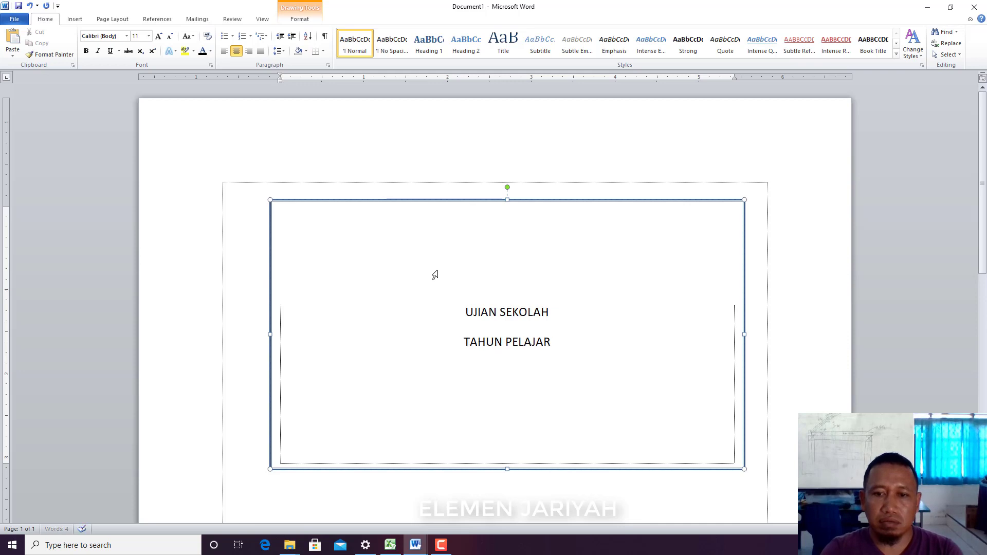
pyautogui.write('AN 2021/2022')
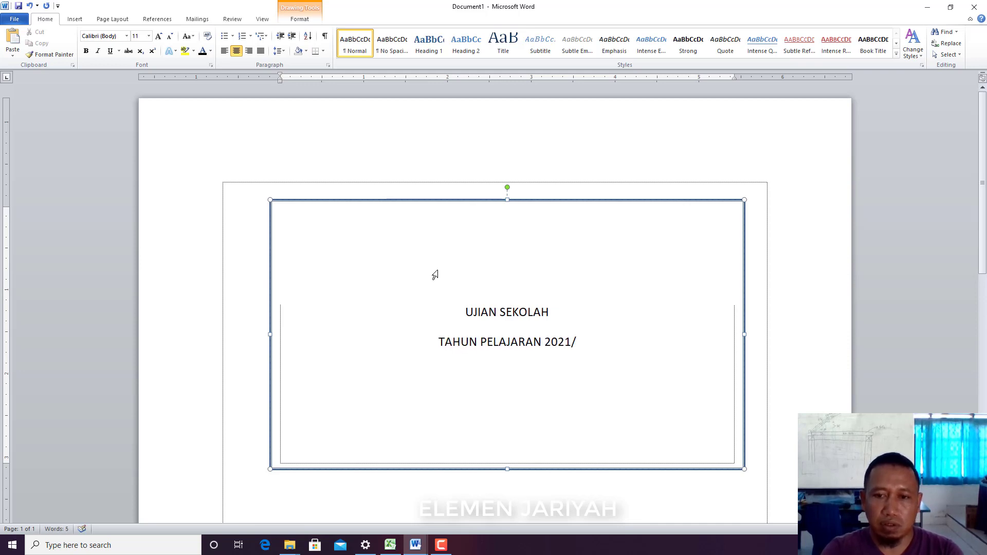
# Step: Add two new lines below the heading and justify the last one
pyautogui.press('Return')
pyautogui.press('Return')
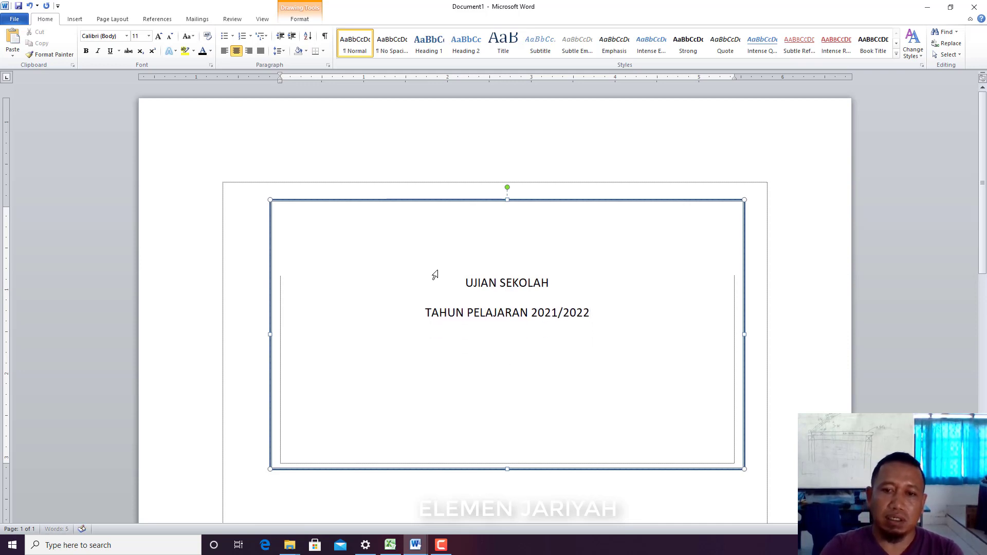
pyautogui.hotkey('ctrl', 'j')
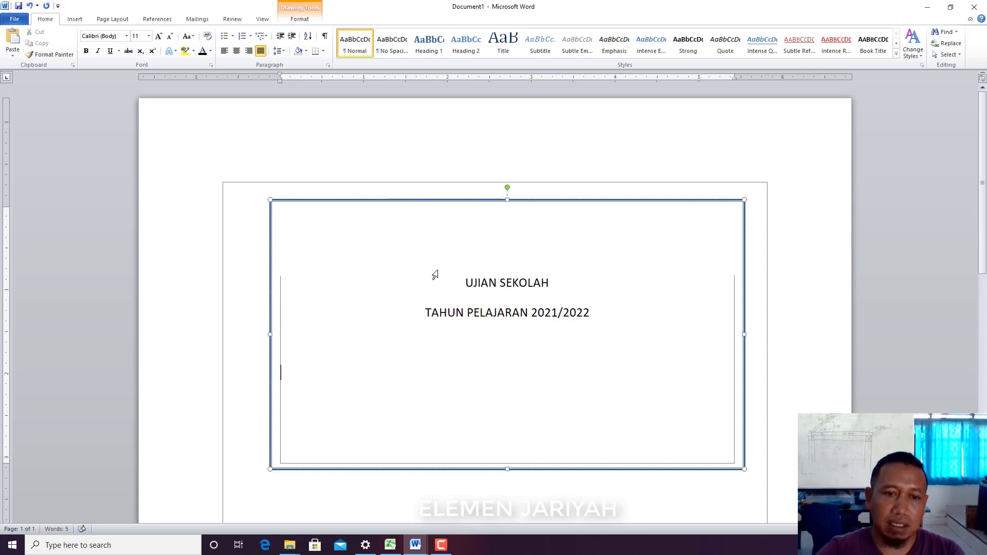
# Step: Switch to the NAMA SAMPUL SOAL document to consult the detail lines of its first cover
pyautogui.scroll(-2, 435, 275)
pyautogui.scroll(1, 435, 275)
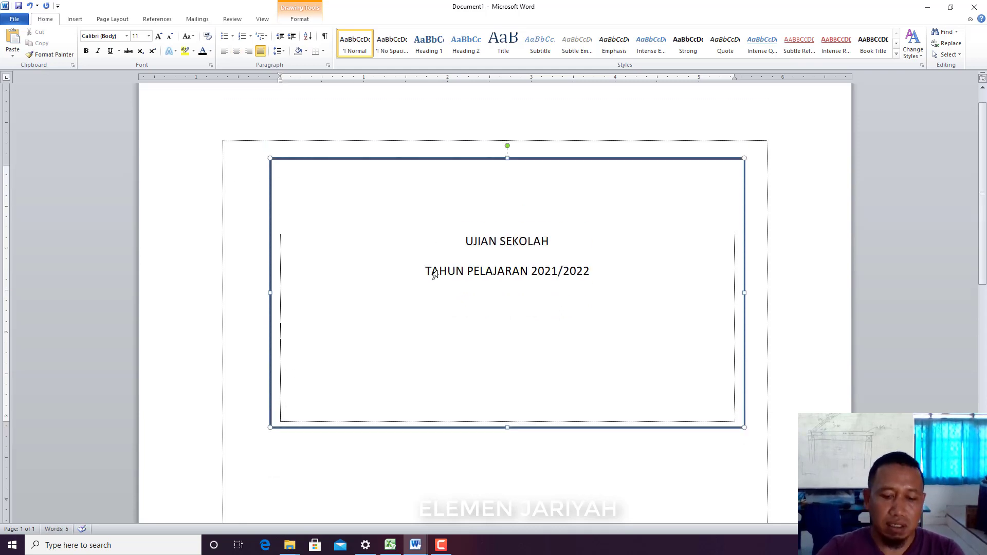
pyautogui.moveTo(416, 544)
pyautogui.click(384, 515)
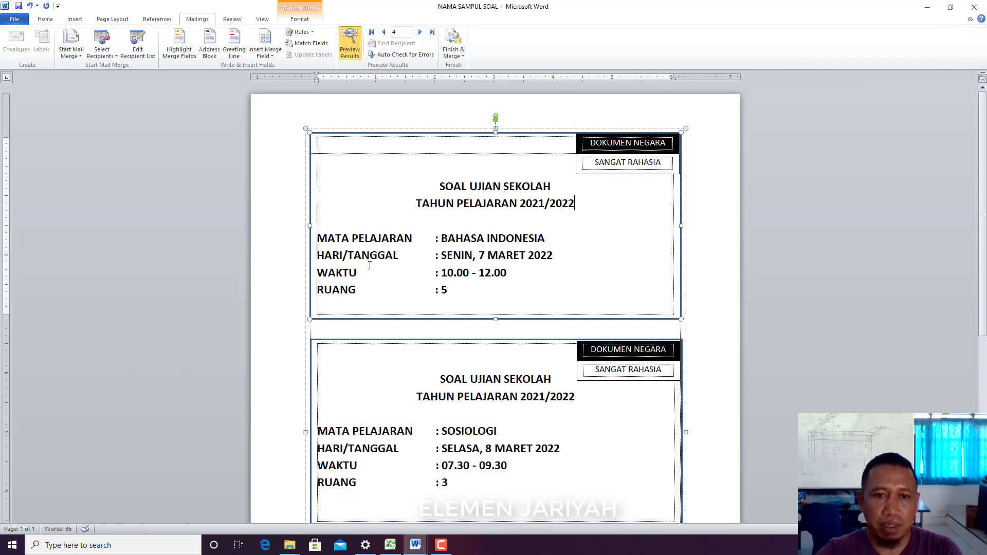
# Step: Copy the four detail lines, MATA PELAJARAN to RUANG, from the first cover of NAMA SAMPUL SOAL into the new cover, below its heading
pyautogui.moveTo(321, 235); pyautogui.dragTo(474, 283)
pyautogui.hotkey('ctrl', 'c')
pyautogui.click(415, 545)
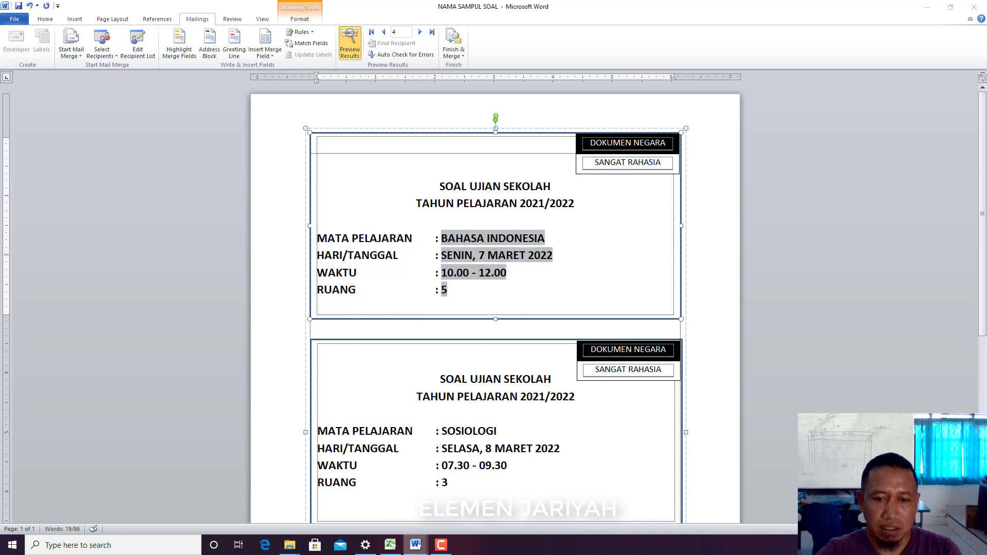
pyautogui.click(450, 491)
pyautogui.click(319, 308)
pyautogui.click(359, 335)
pyautogui.hotkey('ctrl', 'v')
pyautogui.click(485, 263)
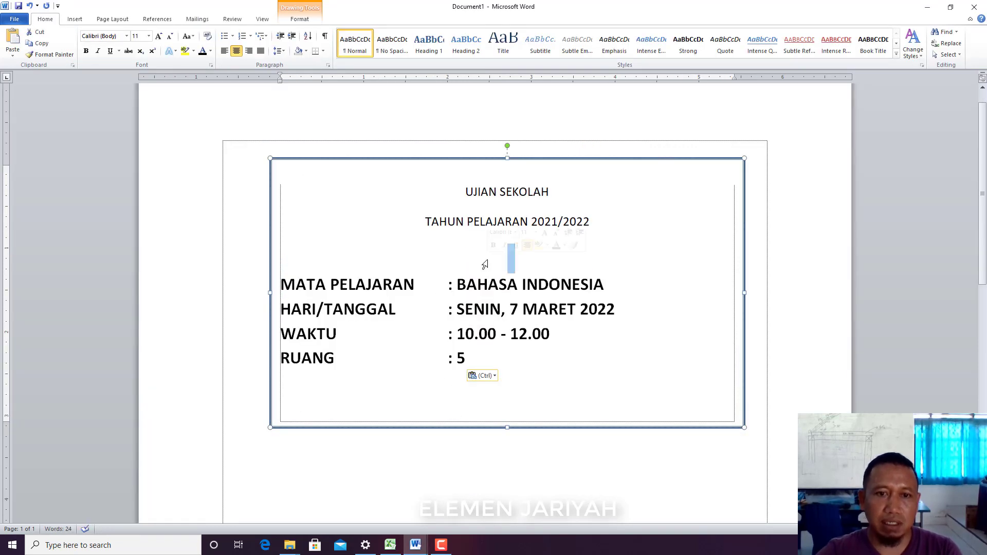
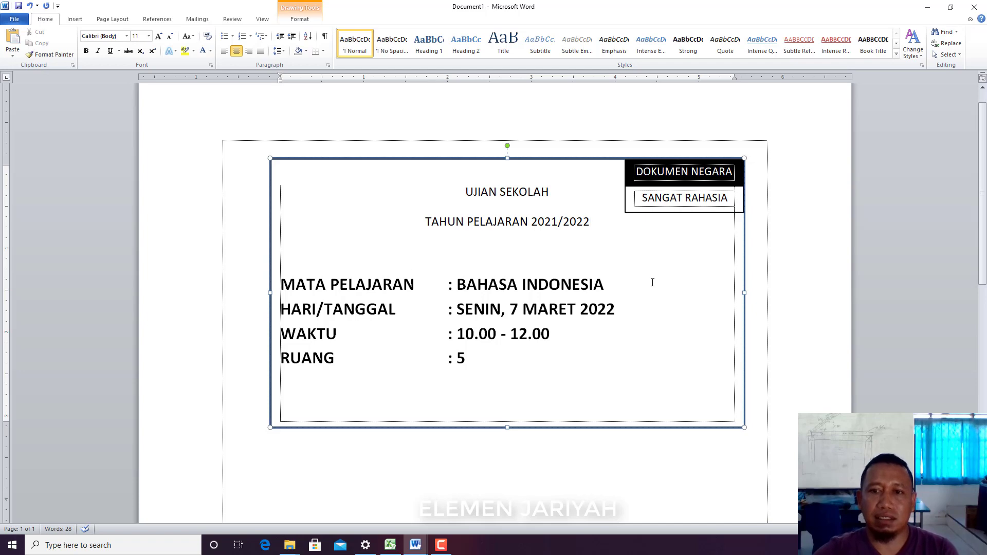
# Step: Make the two heading lines "UJIAN SEKOLAH" and "TAHUN PELAJARAN 2021/2022" bold
pyautogui.scroll(2, 611, 203)
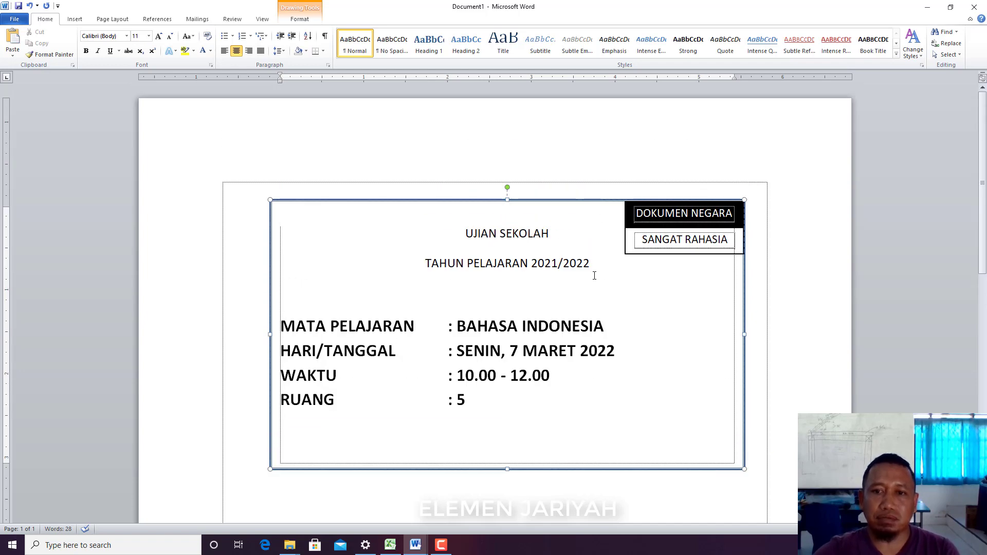
pyautogui.moveTo(595, 261); pyautogui.dragTo(465, 234)
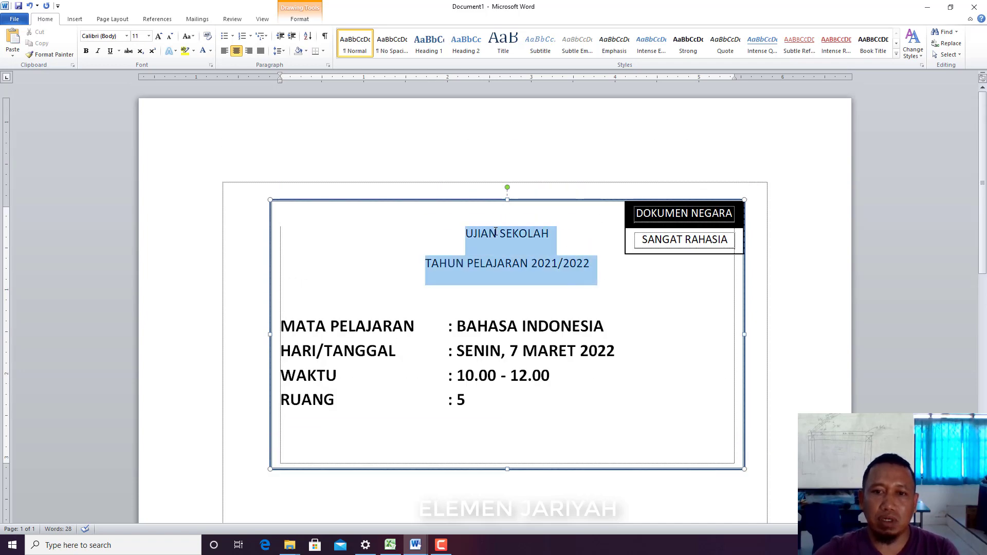
pyautogui.click(86, 51)
pyautogui.click(648, 284)
pyautogui.scroll(-3, 649, 282)
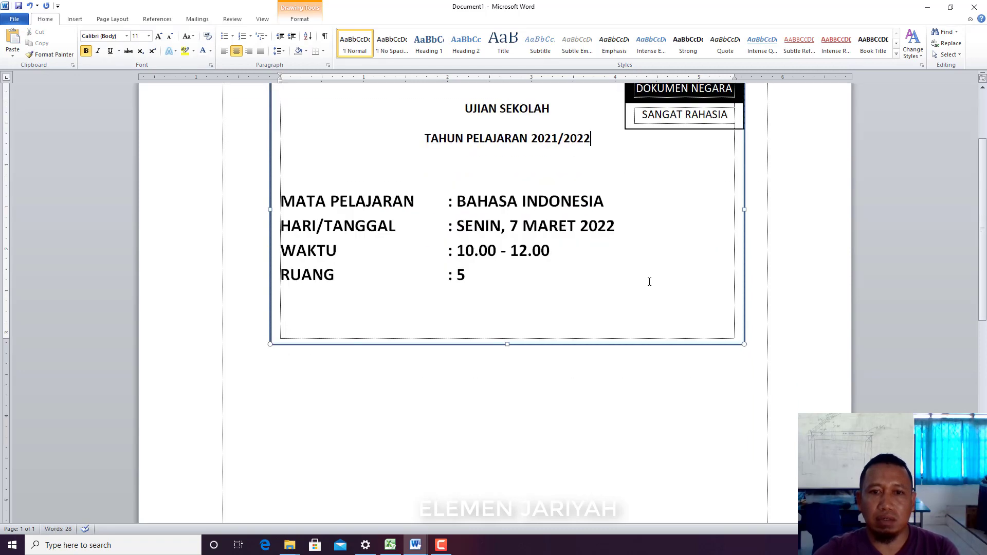
pyautogui.scroll(2, 640, 276)
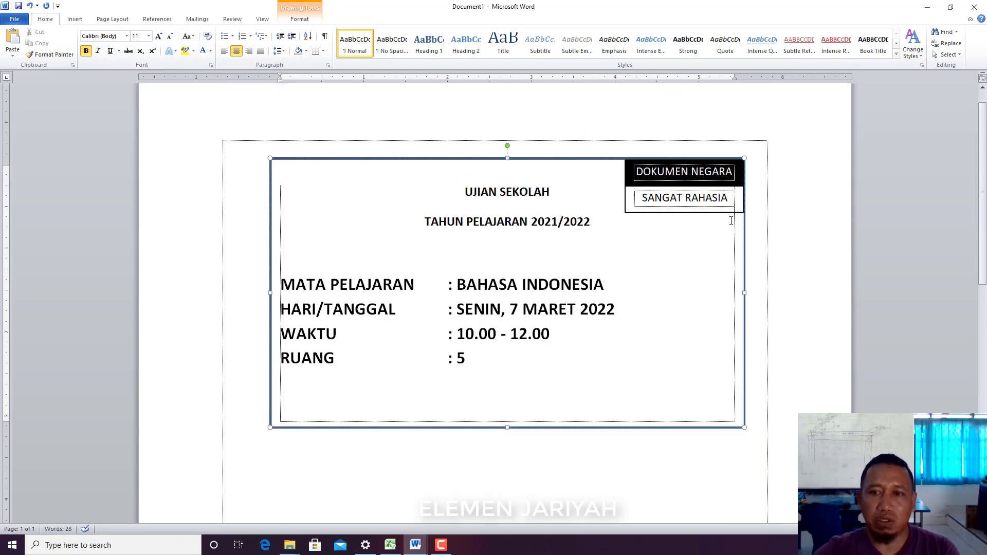
# Step: Nudge the SANGAT RAHASIA box slightly to the left beneath the DOKUMEN NEGARA box
pyautogui.scroll(-1, 731, 221)
pyautogui.keyDown('ctrl'); pyautogui.scroll(-2, 730, 220); pyautogui.keyUp('ctrl')
pyautogui.keyDown('ctrl'); pyautogui.scroll(-1, 678, 264); pyautogui.keyUp('ctrl')
pyautogui.scroll(-3, 663, 270)
pyautogui.scroll(2, 646, 279)
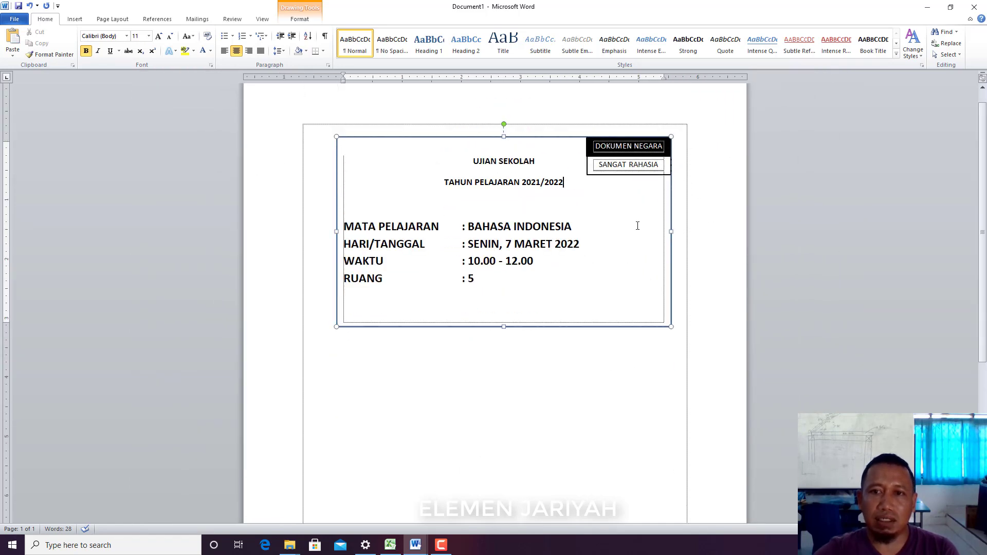
pyautogui.click(598, 174)
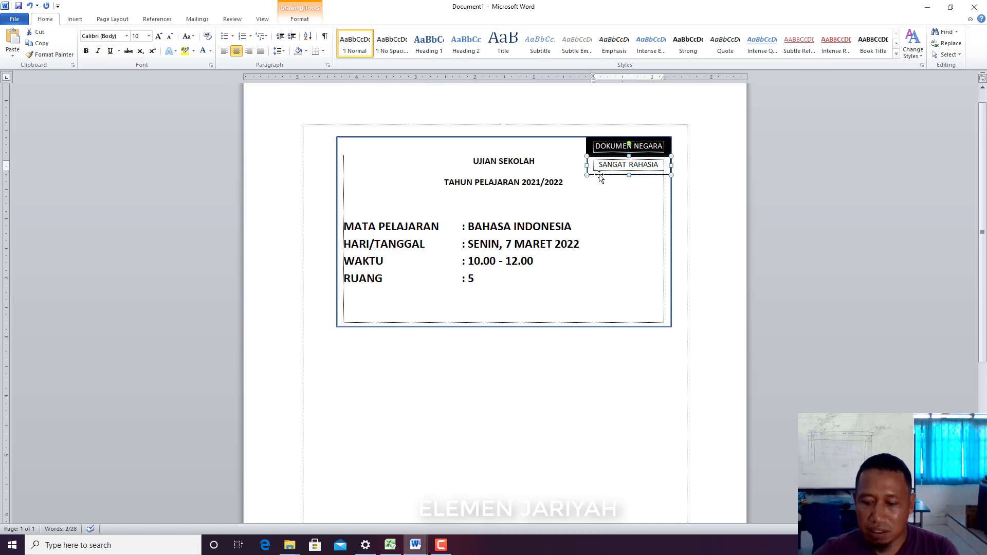
pyautogui.click(609, 184)
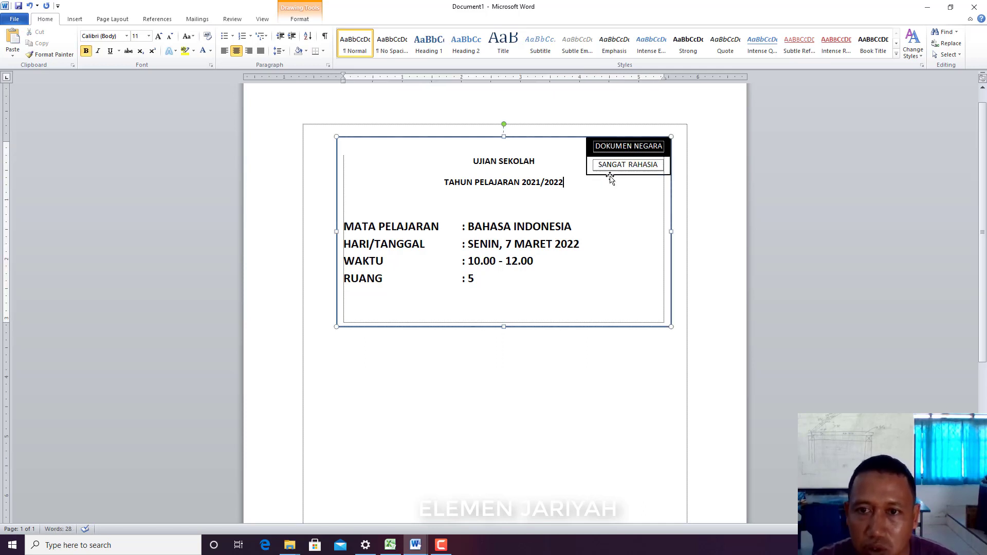
# Step: Group the DOKUMEN NEGARA and SANGAT RAHASIA boxes with the large cover rectangle
pyautogui.click(610, 175)
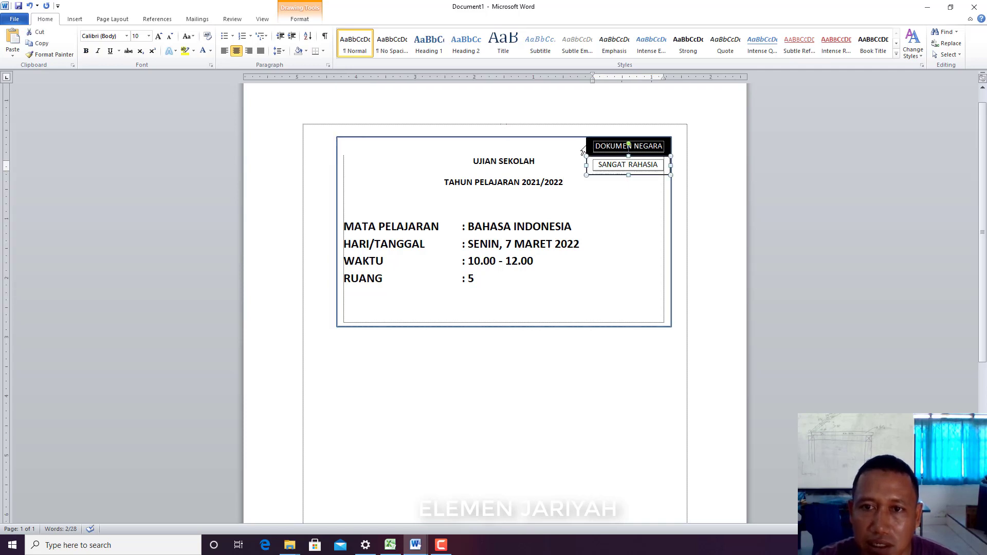
pyautogui.keyDown('ctrl'); pyautogui.scroll(2, 597, 174); pyautogui.keyUp('ctrl')
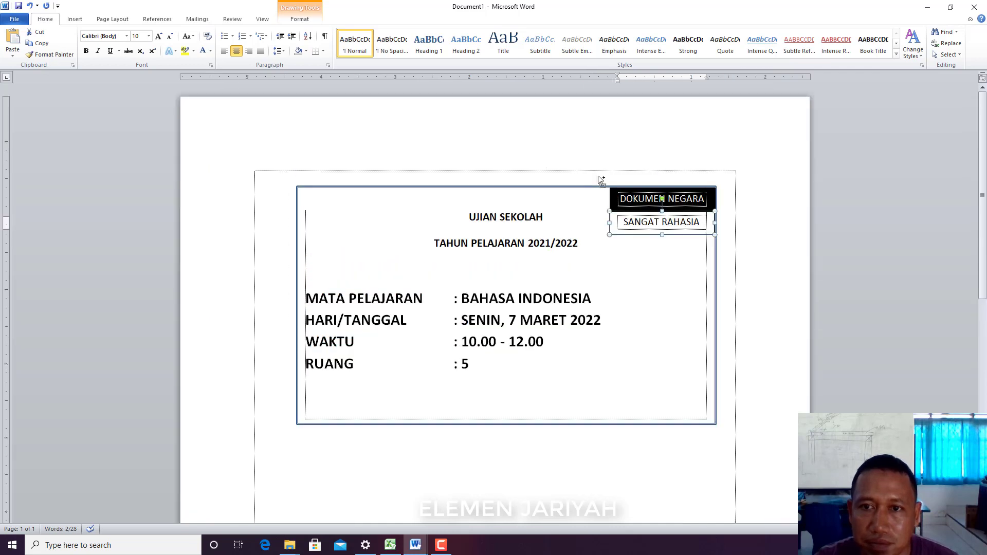
pyautogui.click(608, 204)
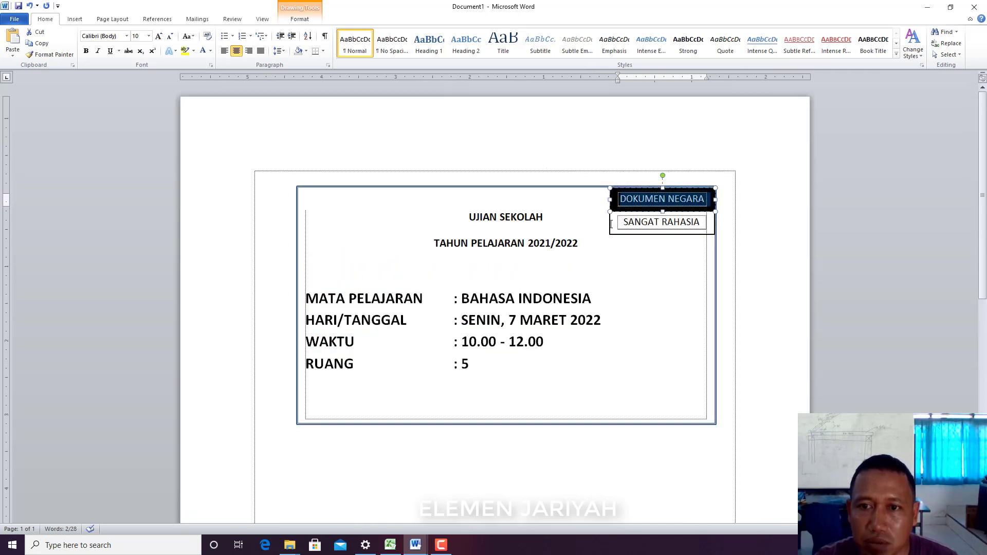
pyautogui.keyDown('shift'); pyautogui.click(614, 228); pyautogui.keyUp('shift')
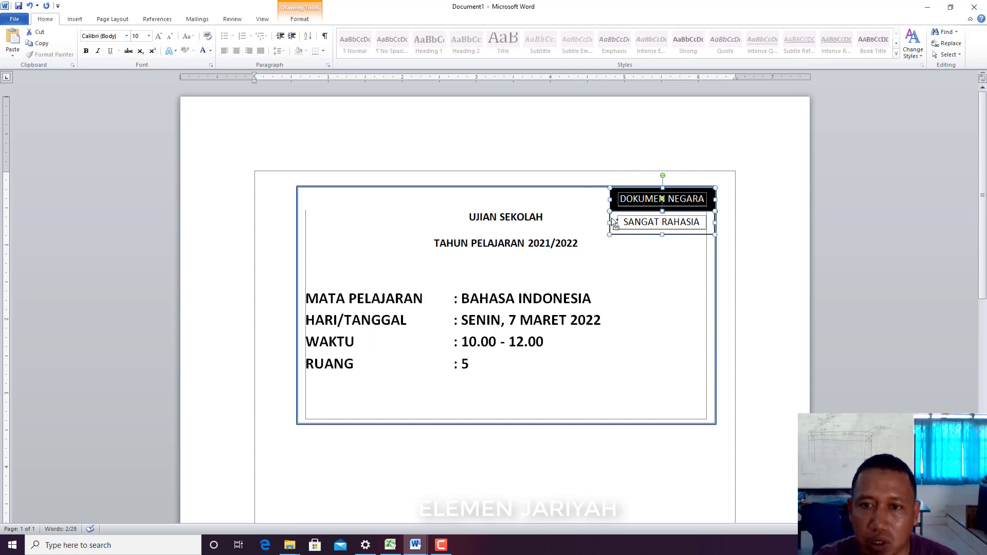
pyautogui.keyDown('shift'); pyautogui.click(582, 187); pyautogui.keyUp('shift')
pyautogui.rightClick(582, 187)
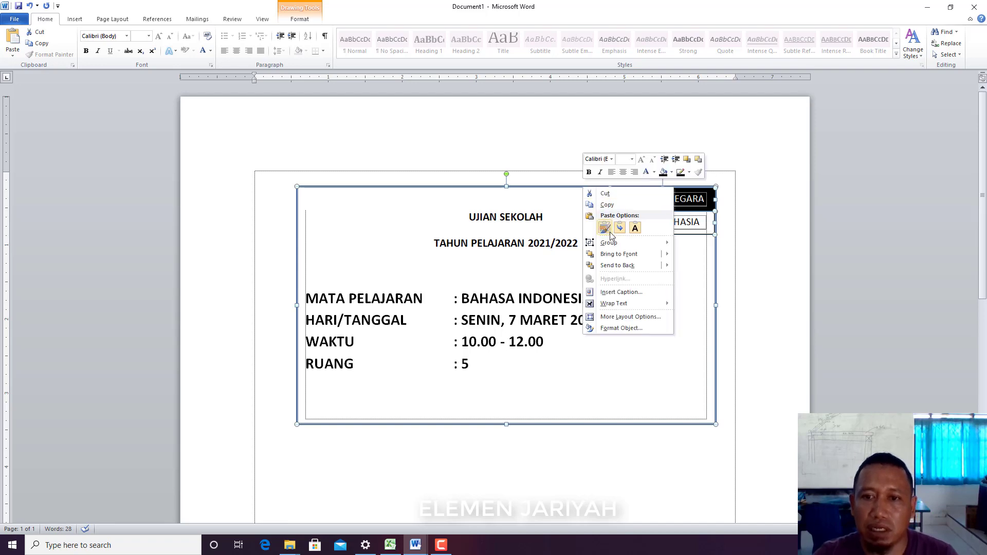
pyautogui.click(691, 247)
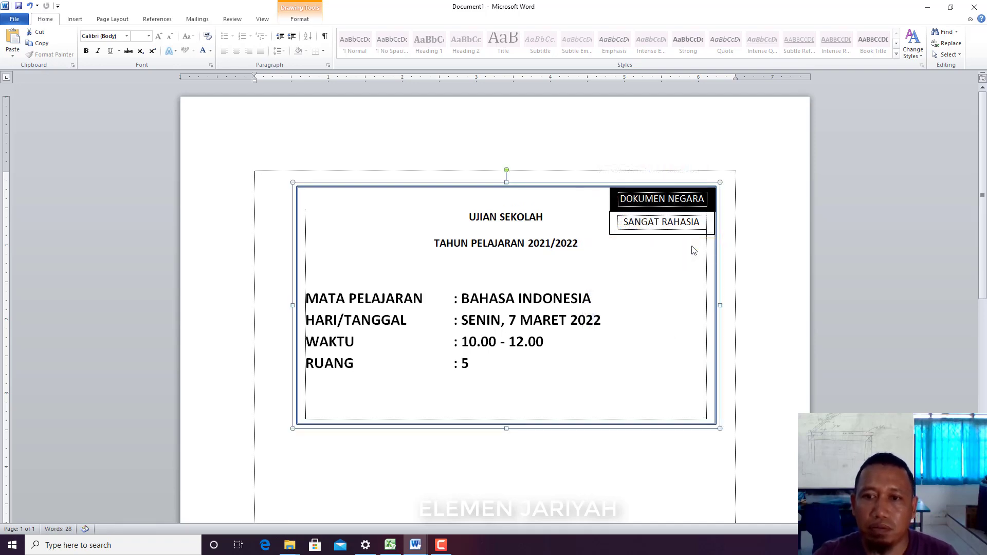
# Step: Duplicate the grouped cover and place the copy directly below the first one on the page
pyautogui.scroll(-5, 361, 299)
pyautogui.click(273, 292)
pyautogui.scroll(-4, 288, 350)
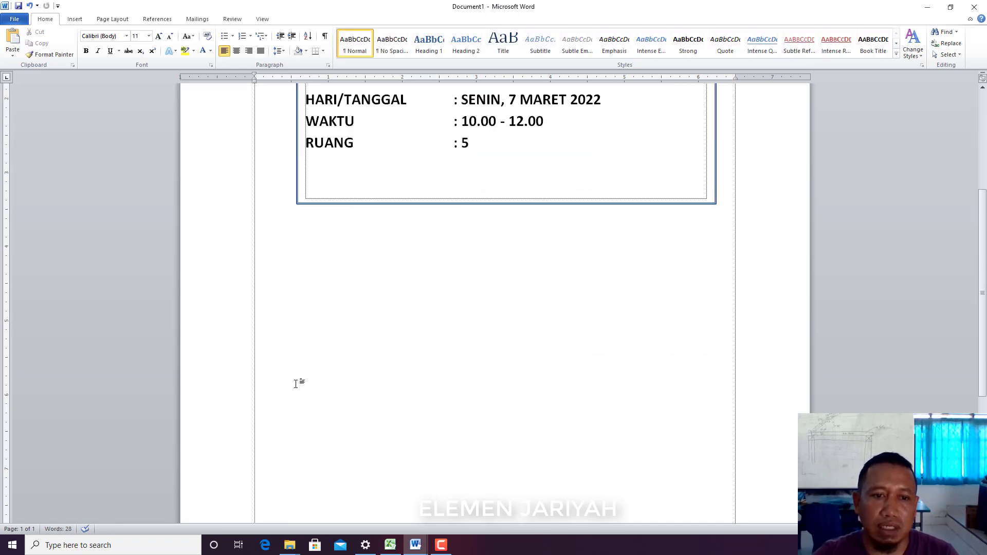
pyautogui.click(387, 204)
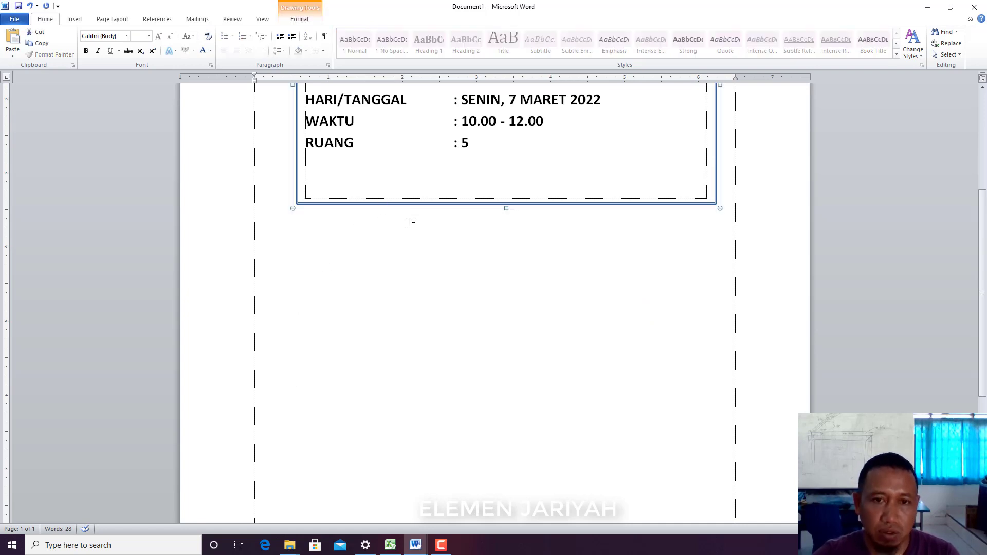
pyautogui.hotkey('ctrl', 'c')
pyautogui.hotkey('ctrl', 'v')
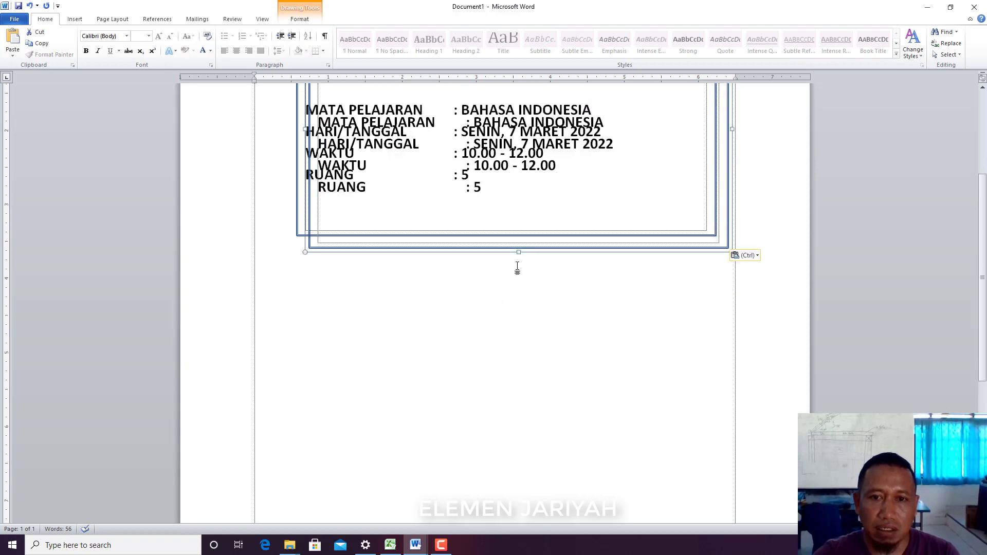
pyautogui.moveTo(508, 252); pyautogui.dragTo(499, 517)
pyautogui.scroll(-6, 547, 467)
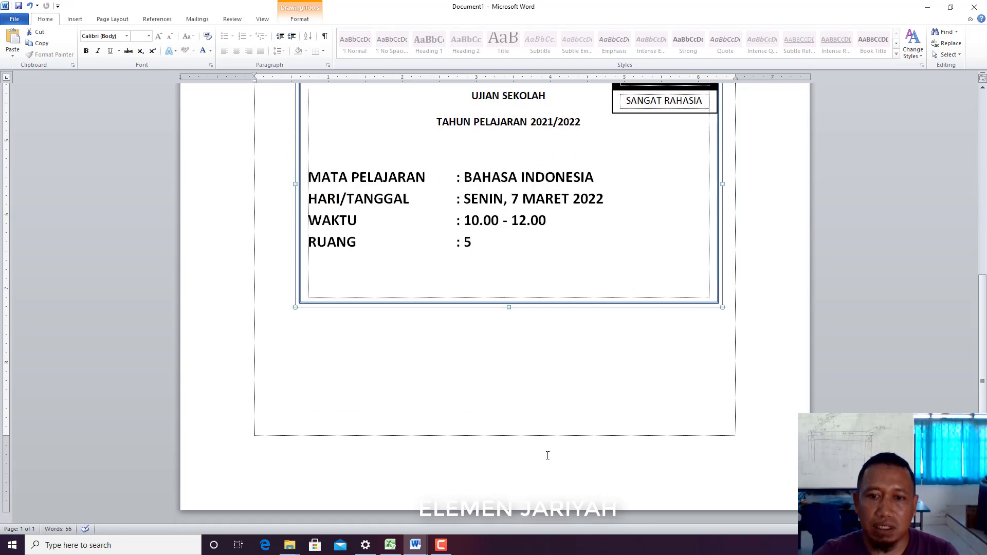
pyautogui.scroll(6, 559, 367)
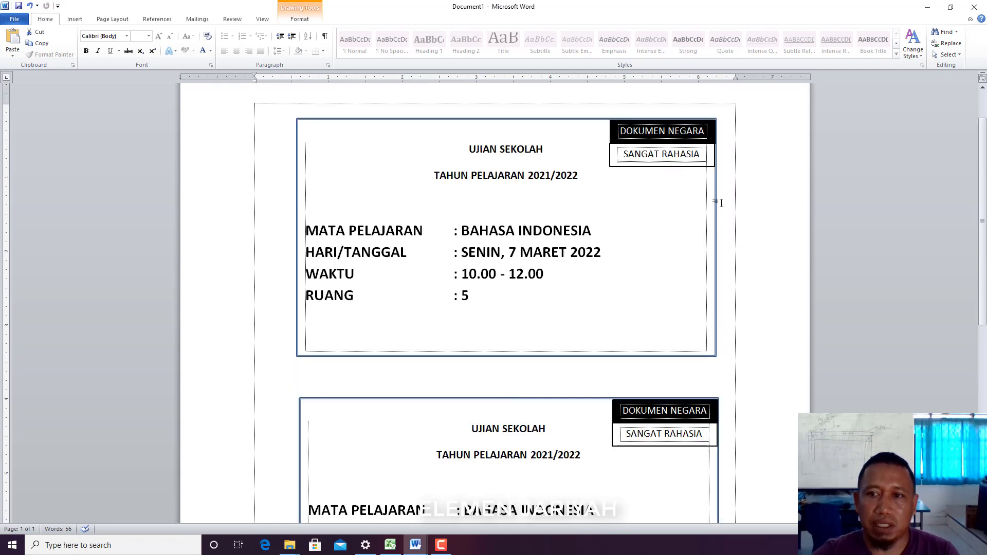
pyautogui.click(719, 224)
pyautogui.scroll(3, 719, 224)
pyautogui.keyDown('ctrl'); pyautogui.scroll(-5, 720, 223); pyautogui.keyUp('ctrl')
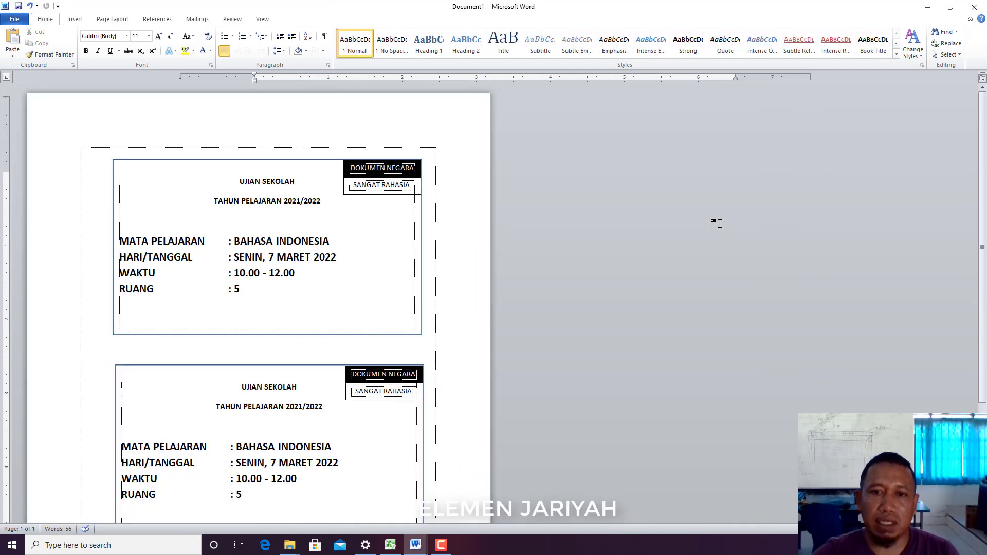
pyautogui.click(128, 23)
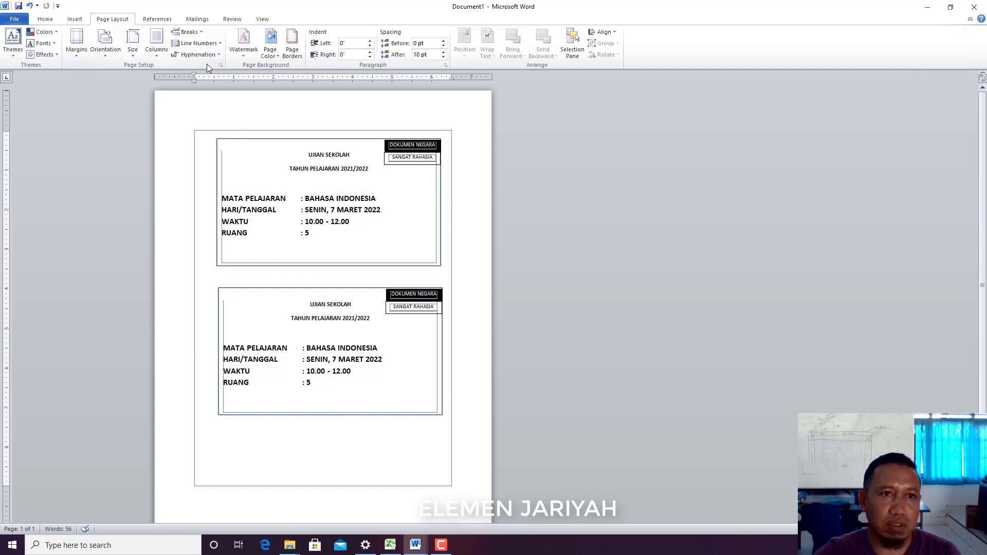
pyautogui.click(221, 66)
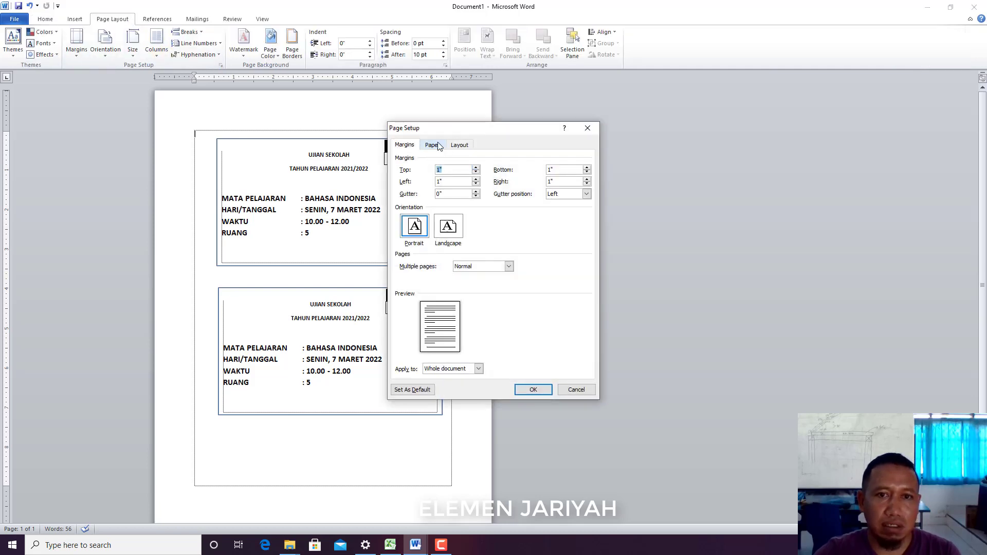
pyautogui.click(432, 145)
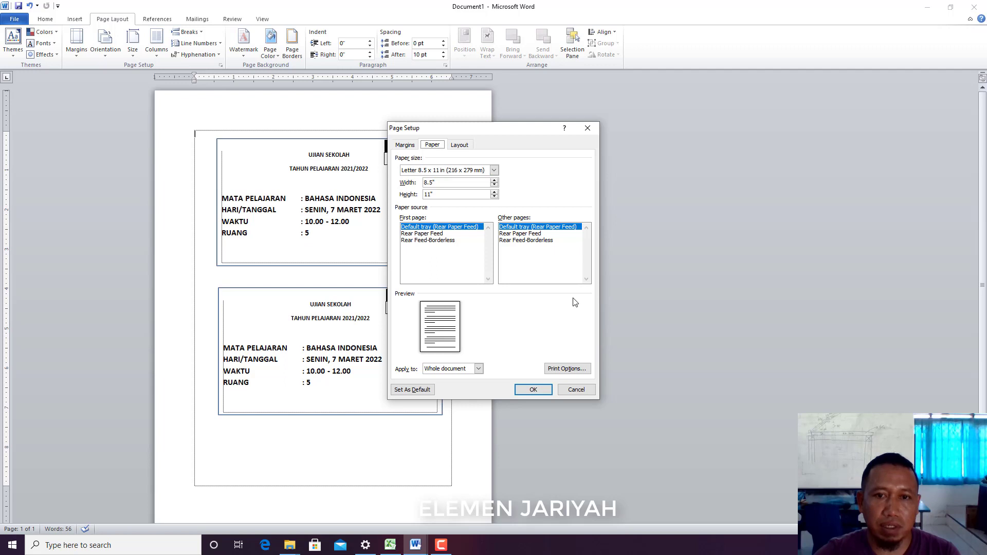
pyautogui.click(494, 171)
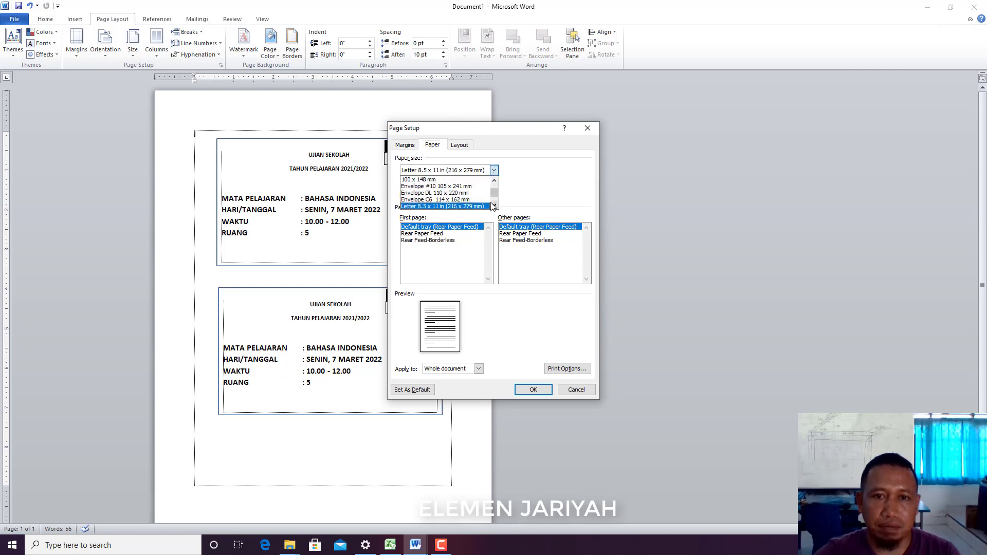
pyautogui.moveTo(492, 196); pyautogui.dragTo(494, 204)
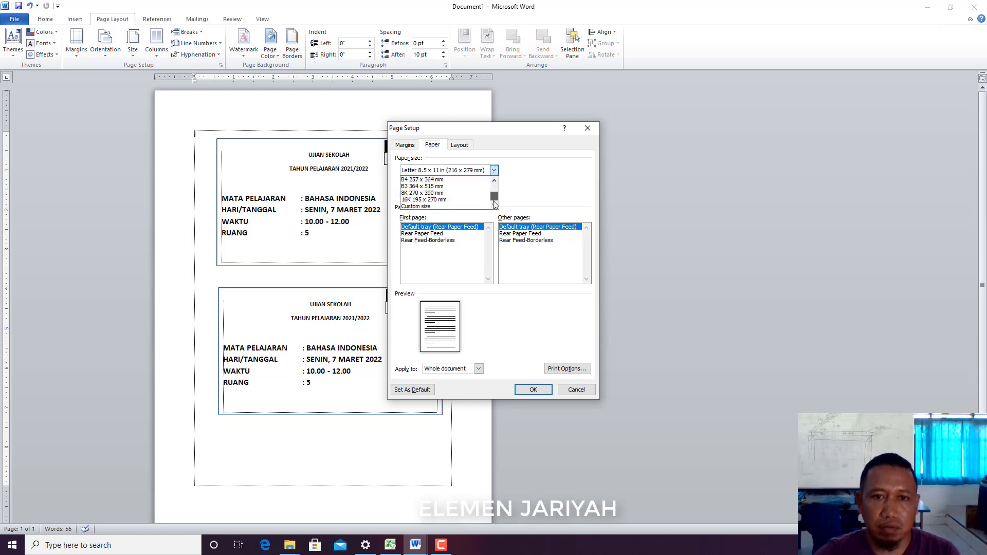
pyautogui.click(462, 206)
pyautogui.click(574, 391)
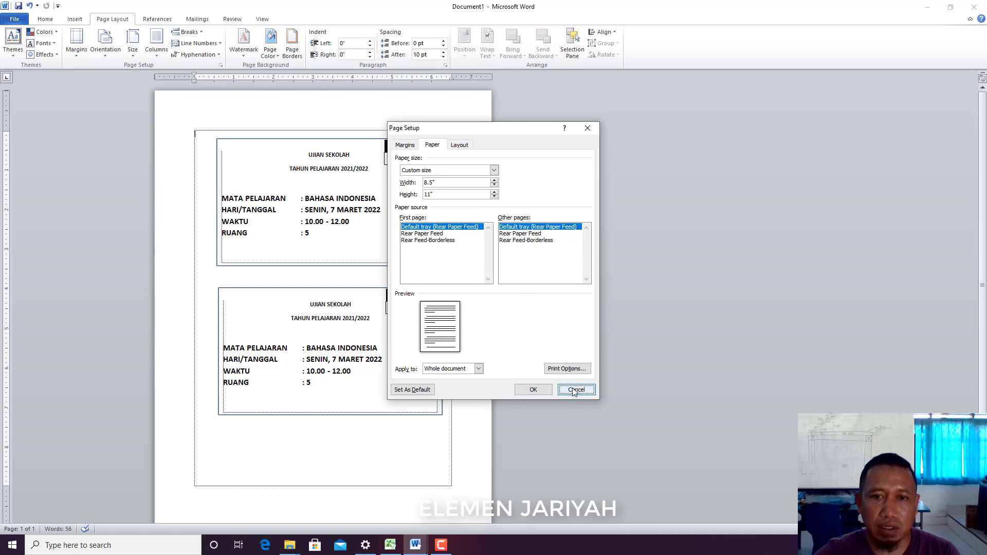
# Step: Set Word's display measurement units to centimeters in the advanced options
pyautogui.click(15, 19)
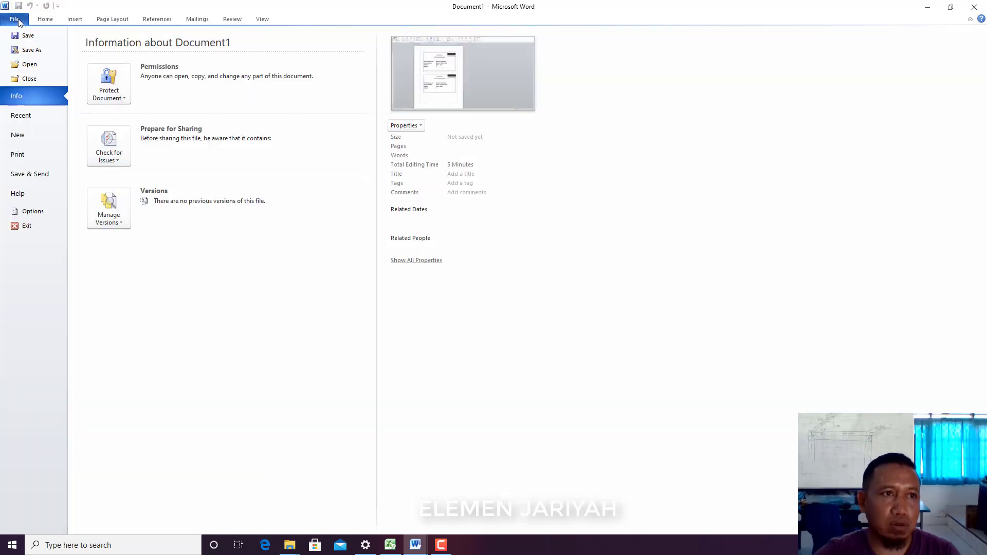
pyautogui.click(51, 212)
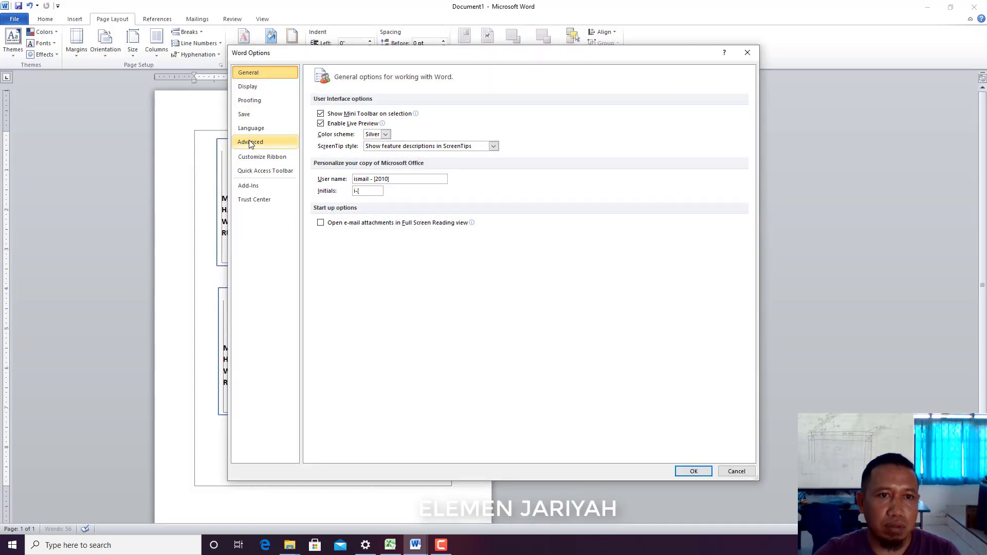
pyautogui.click(250, 142)
pyautogui.scroll(-6, 457, 278)
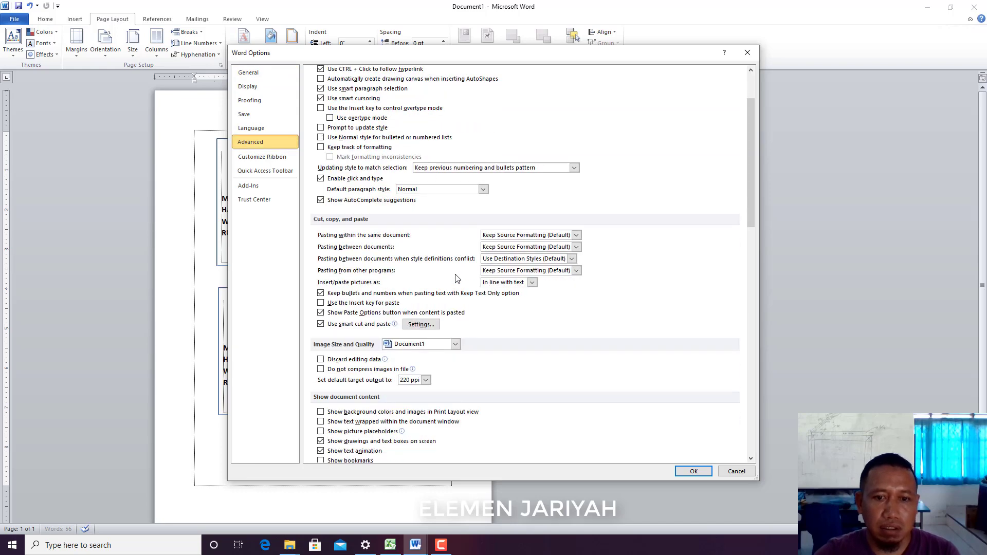
pyautogui.scroll(-6, 457, 278)
pyautogui.click(491, 297)
pyautogui.click(487, 316)
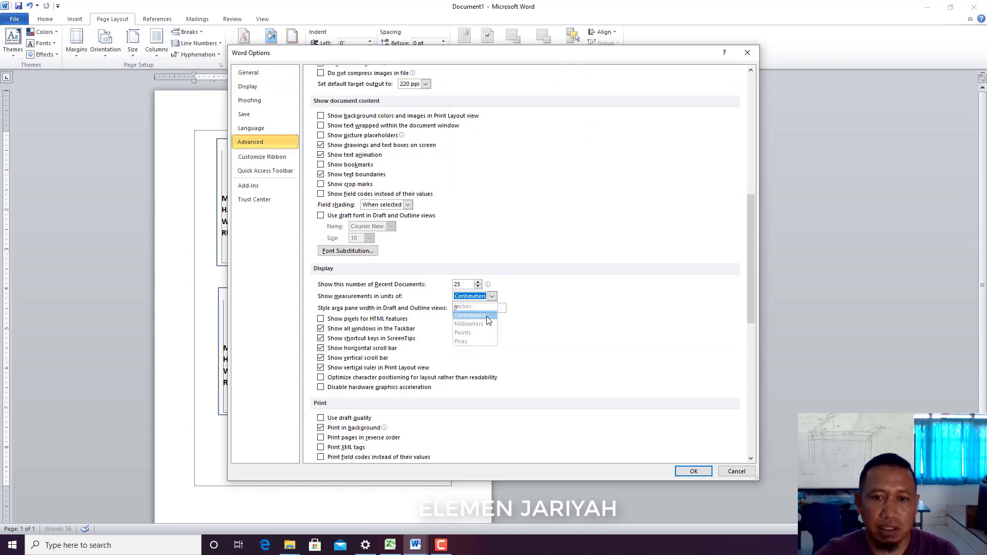
pyautogui.click(693, 472)
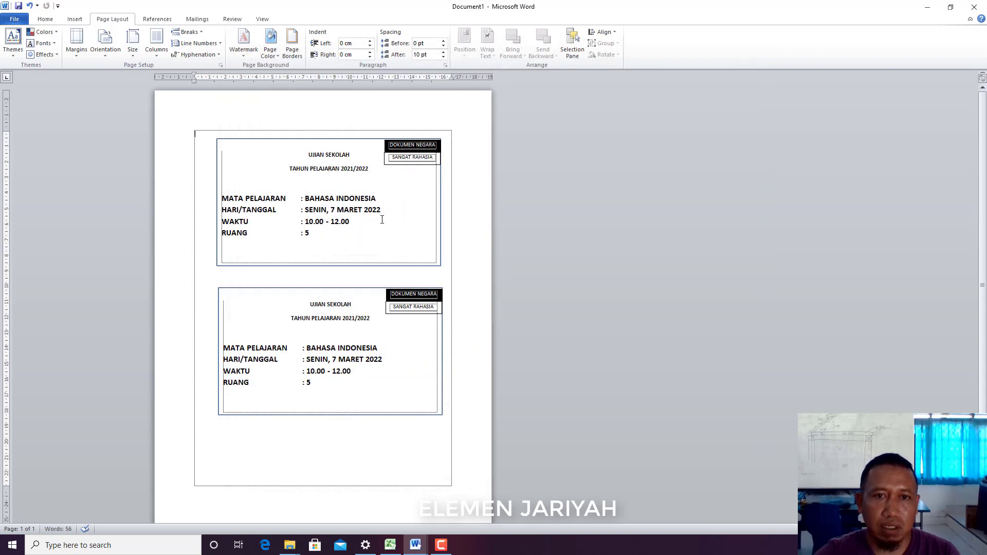
# Step: Set the document's paper size to 21.5 cm wide and 33 cm high
pyautogui.click(221, 66)
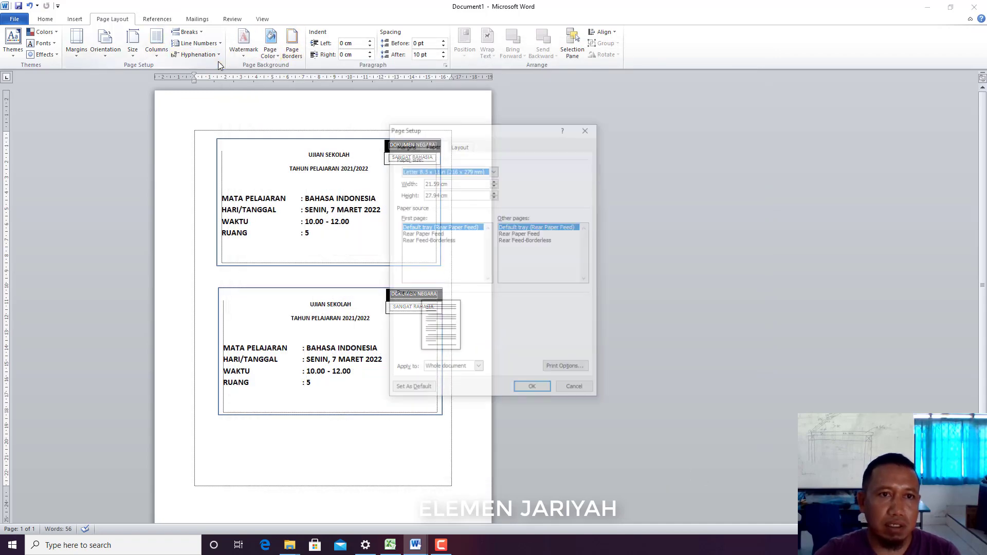
pyautogui.click(438, 182)
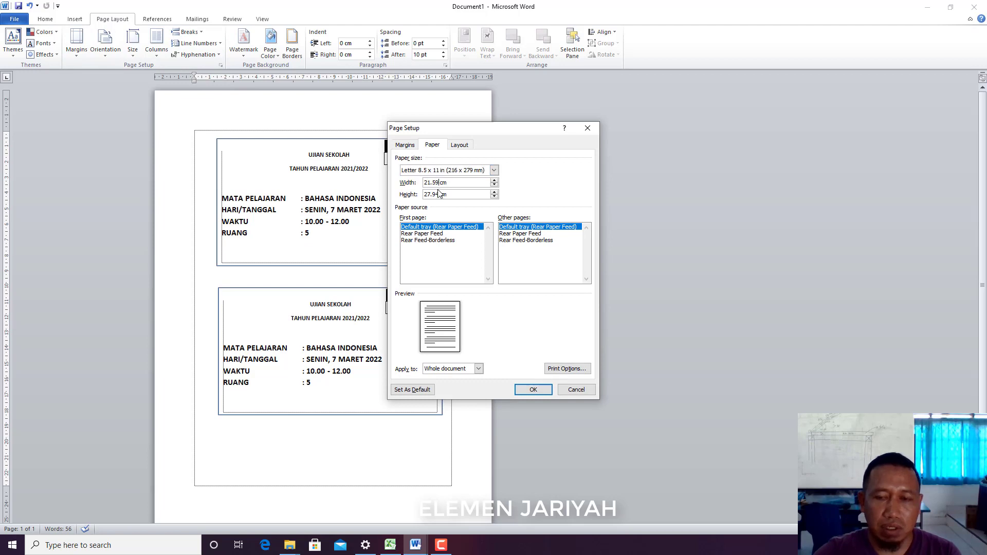
pyautogui.press('BackSpace')
pyautogui.doubleClick(439, 194)
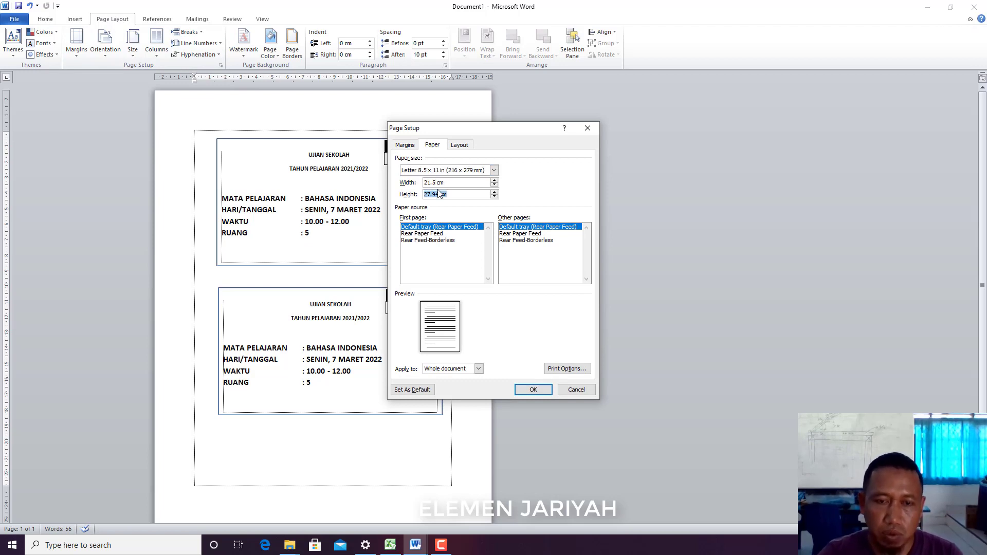
pyautogui.write('33')
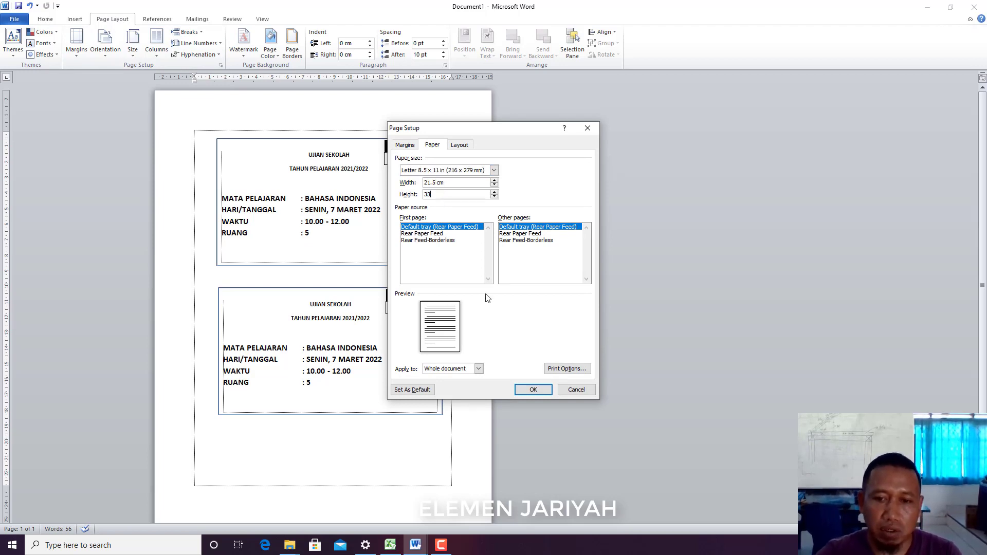
pyautogui.click(527, 390)
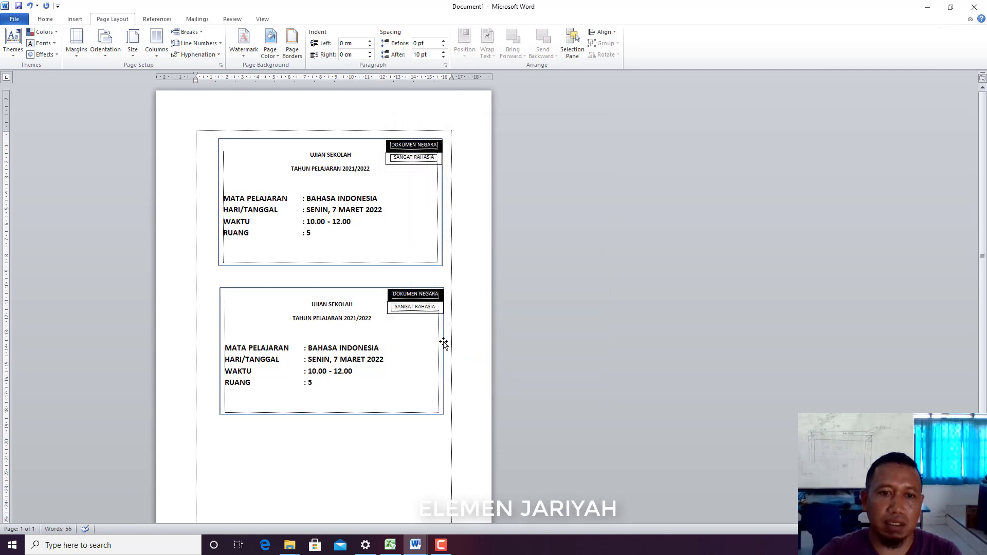
# Step: Duplicate the second grouped cover and place the copy directly below it as the third cover on the page
pyautogui.scroll(-1, 444, 341)
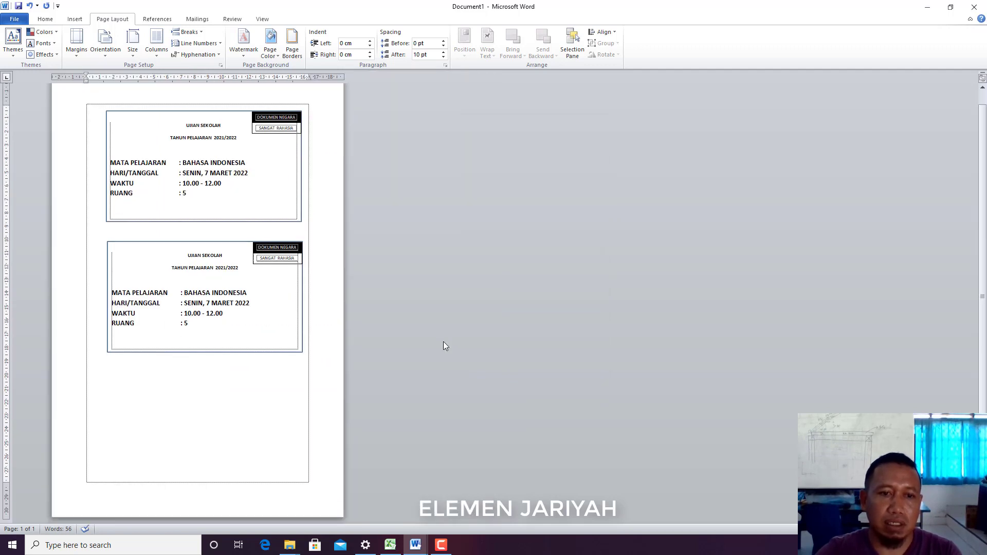
pyautogui.click(226, 351)
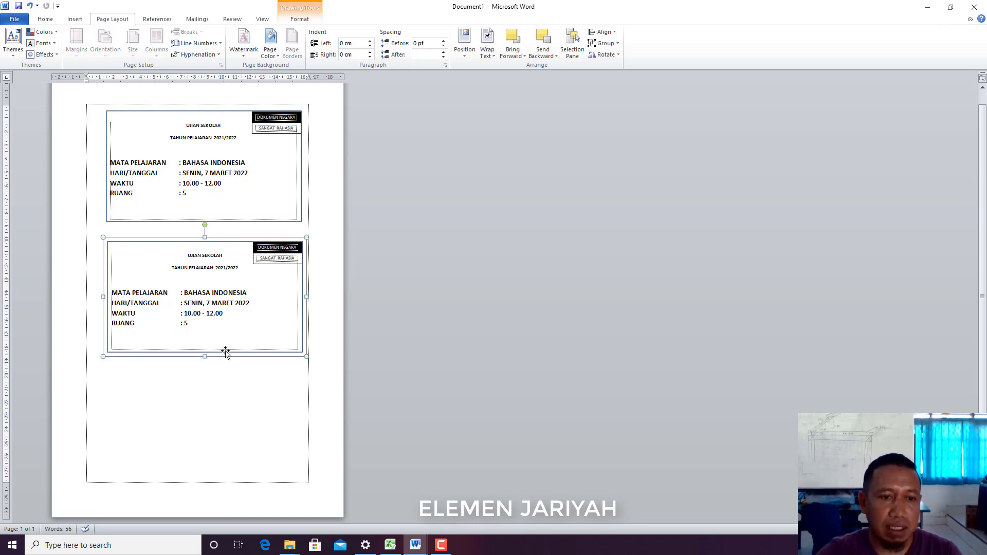
pyautogui.moveTo(226, 351); pyautogui.dragTo(228, 475)
pyautogui.click(95, 405)
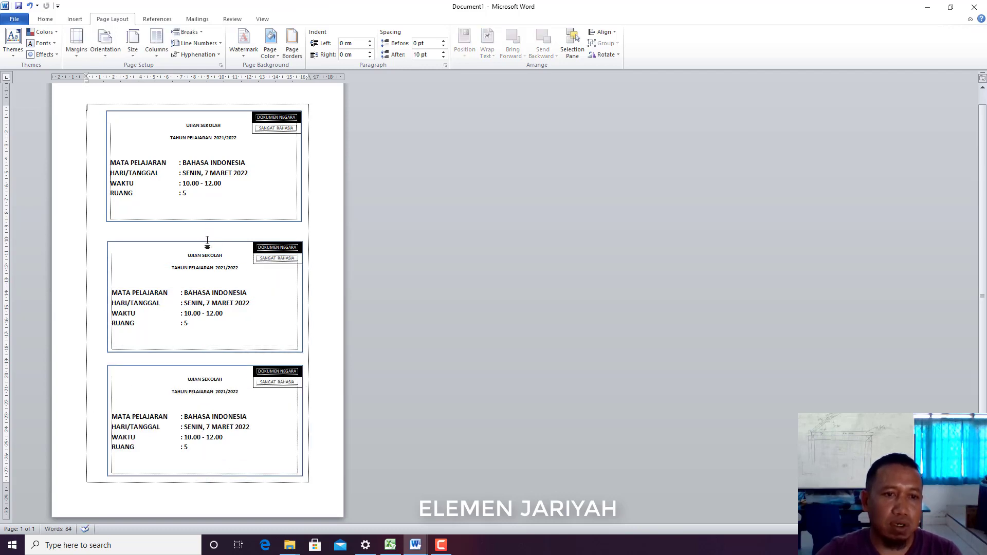
# Step: Nudge the second and third covers slightly up and left to line up with the first cover and narrow the gaps
pyautogui.scroll(6, 207, 242)
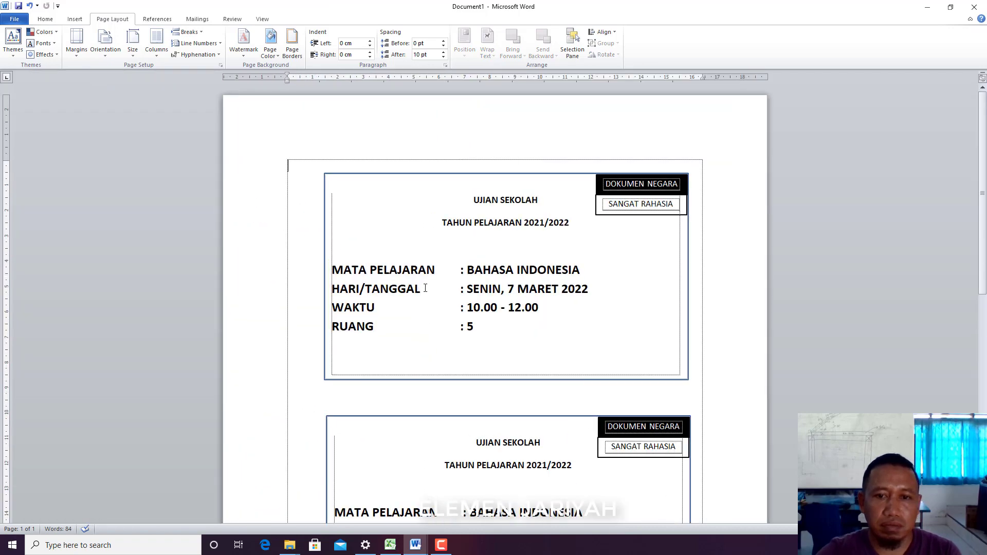
pyautogui.click(530, 316)
pyautogui.scroll(-4, 532, 368)
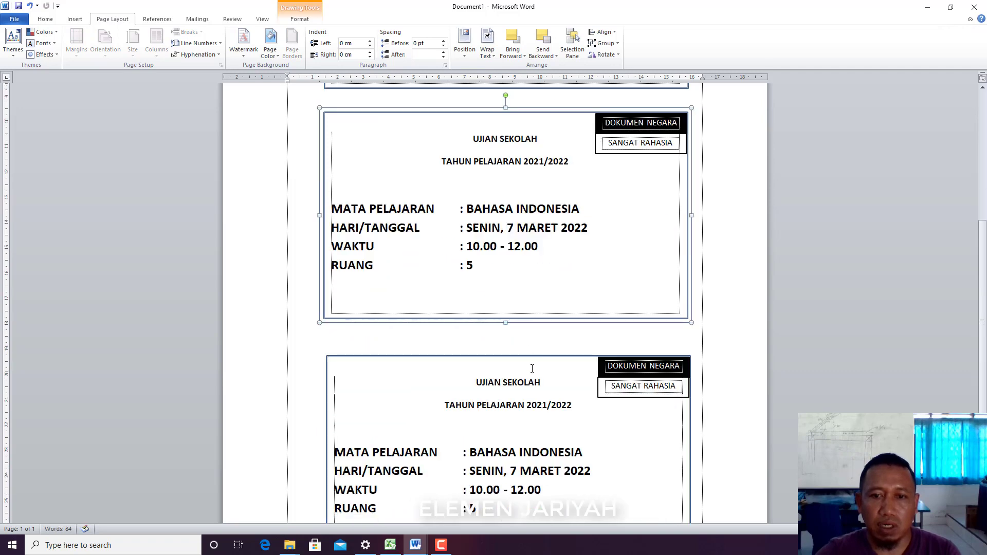
pyautogui.click(534, 353)
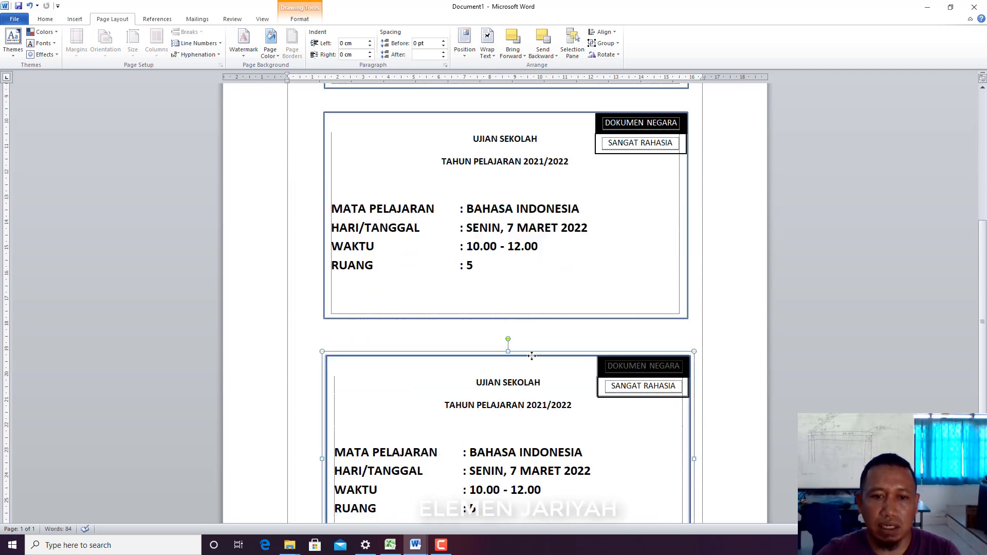
pyautogui.scroll(-3, 536, 351)
pyautogui.scroll(8, 560, 342)
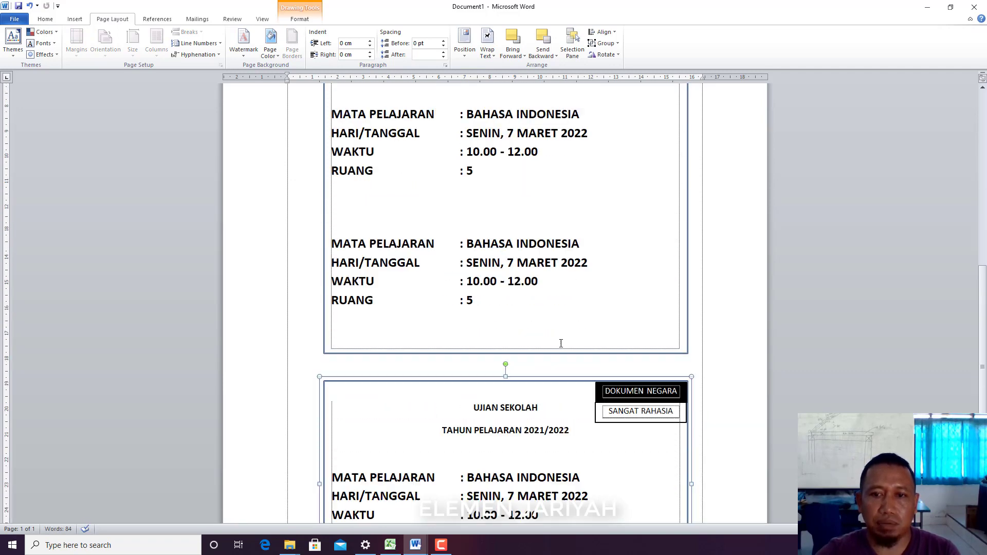
pyautogui.click(580, 308)
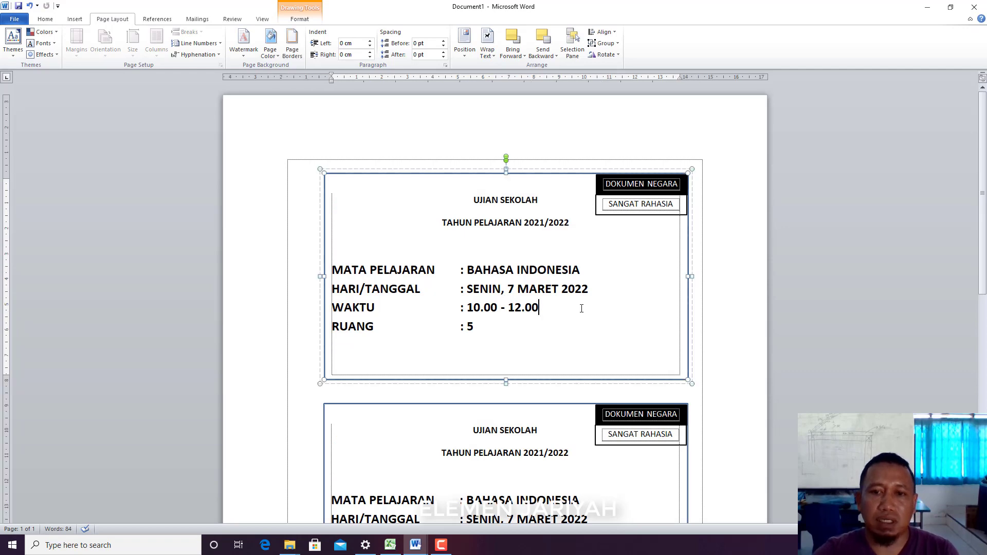
pyautogui.scroll(-3, 580, 308)
pyautogui.scroll(3, 580, 309)
pyautogui.scroll(-5, 580, 308)
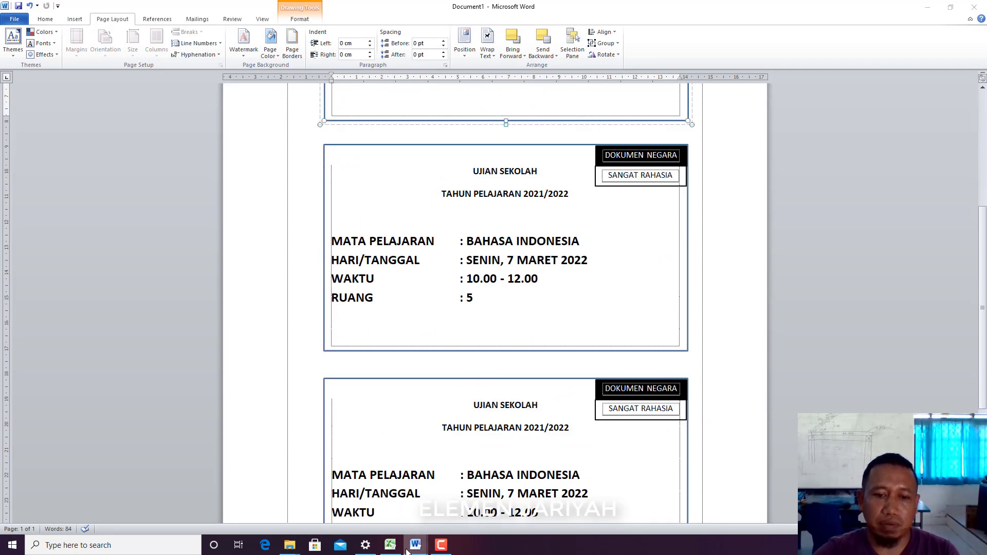
# Step: Switch to the NAMA SAMPUL SOAL document and check the subject value on its first cover
pyautogui.moveTo(415, 544)
pyautogui.click(361, 502)
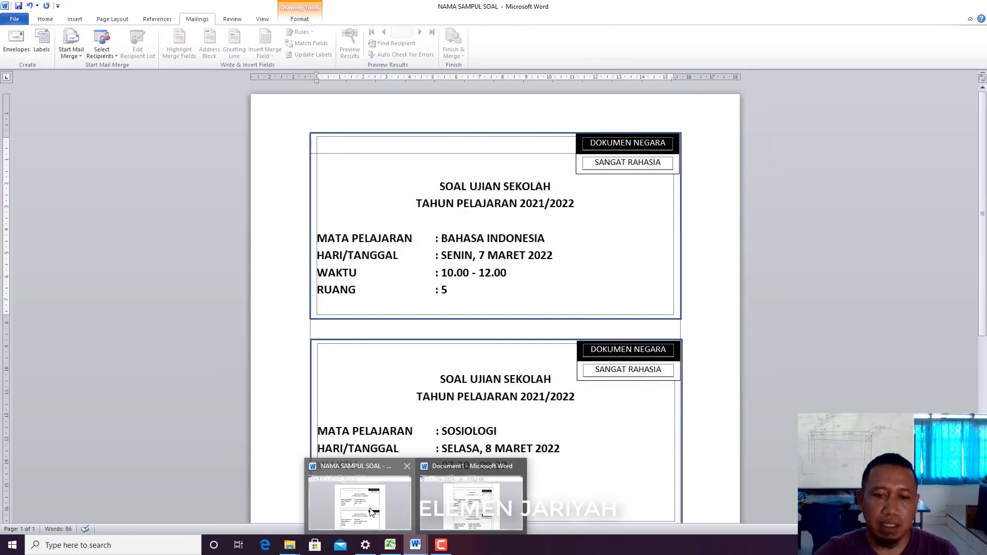
pyautogui.click(573, 243)
pyautogui.scroll(-3, 573, 243)
pyautogui.moveTo(442, 154); pyautogui.dragTo(545, 151)
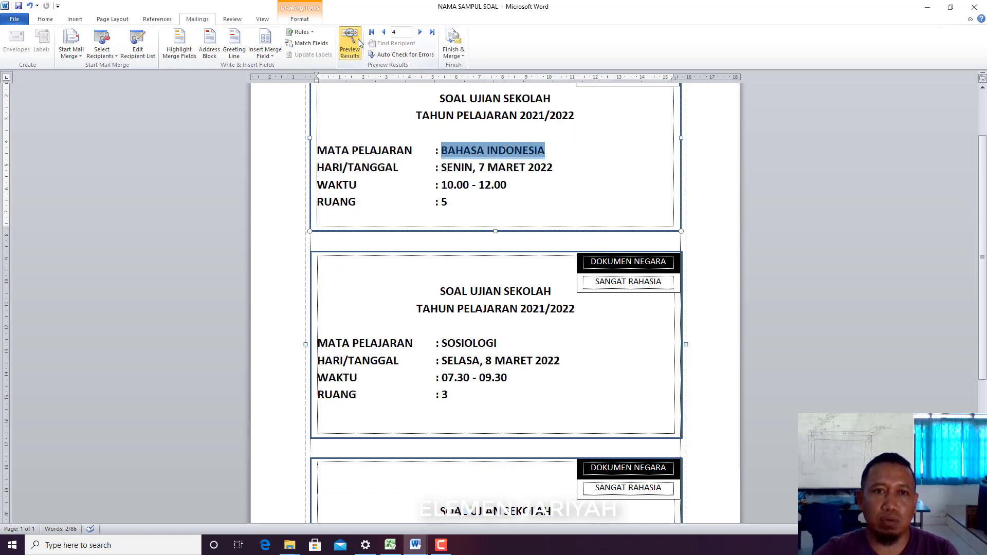
pyautogui.click(505, 150)
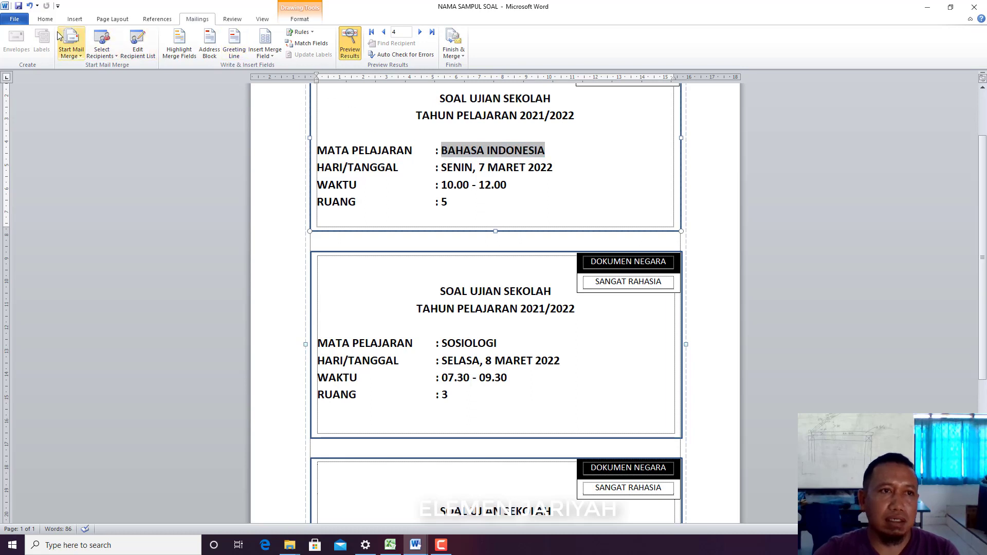
# Step: Start a mail merge in NAMA SAMPUL SOAL using the Letters document type
pyautogui.click(45, 19)
pyautogui.click(197, 19)
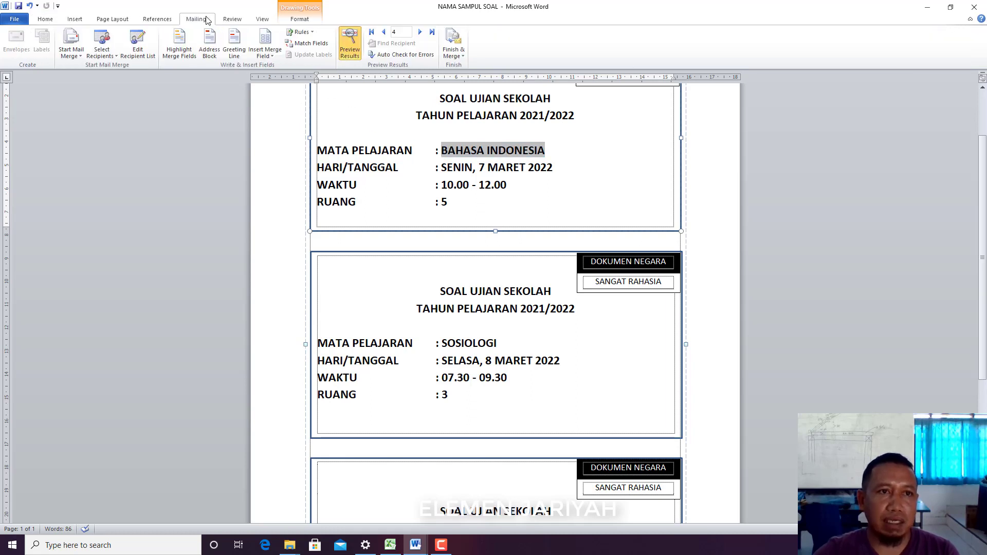
pyautogui.click(83, 57)
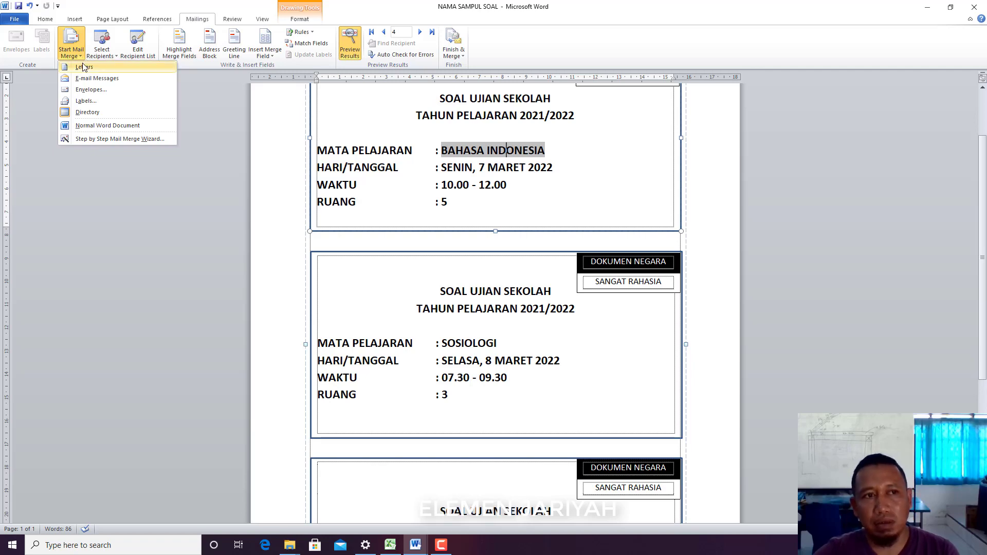
pyautogui.click(84, 67)
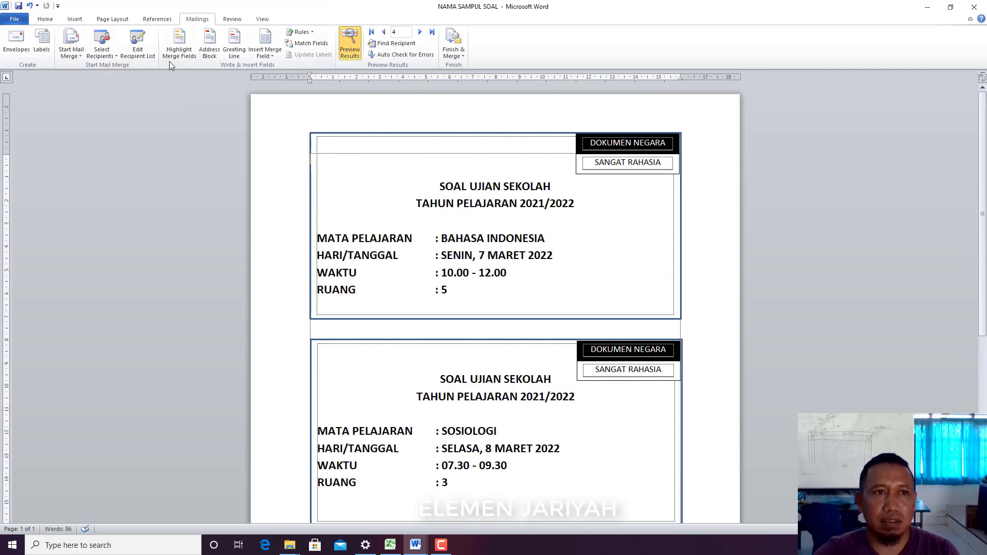
pyautogui.click(78, 55)
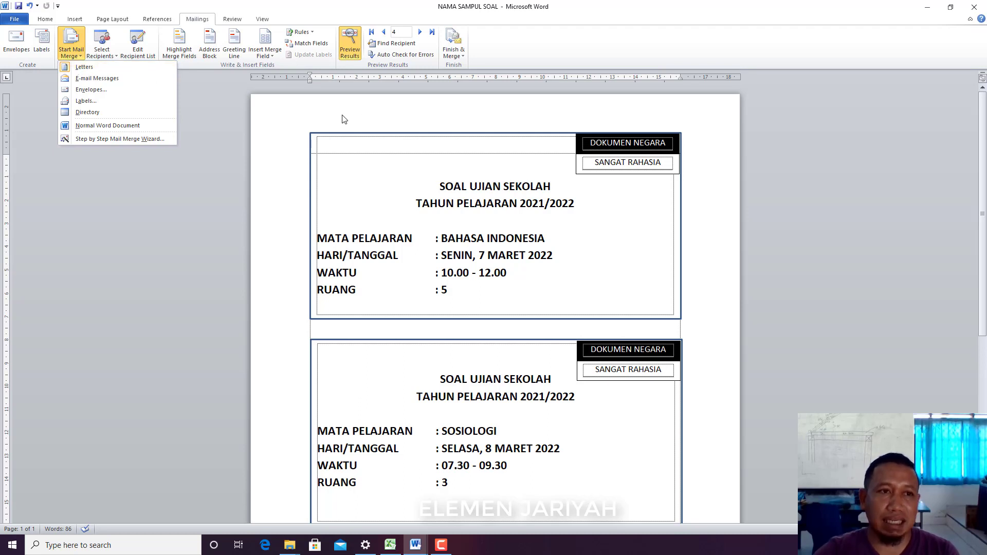
pyautogui.click(97, 69)
# Step: Attach the existing DATABASE SAMPUL workbook from D: camtasia 9 > buat sampul soal as recipient list, using its first listed table with column headers
pyautogui.click(103, 49)
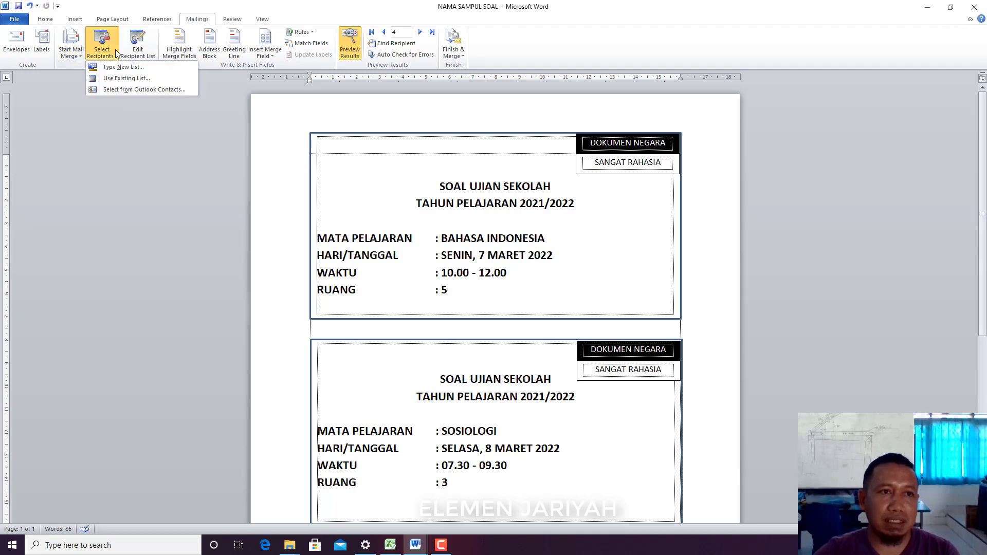
pyautogui.click(122, 80)
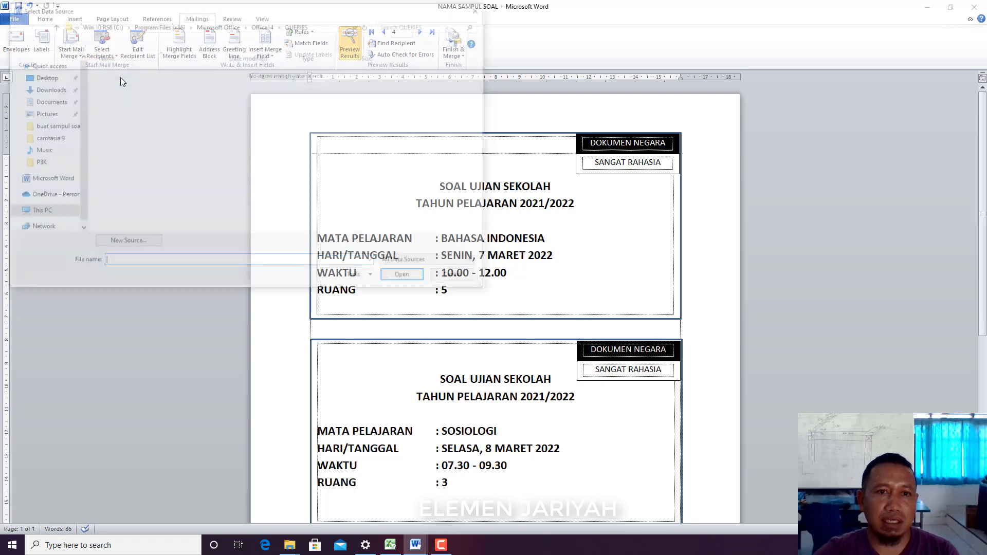
pyautogui.click(56, 206)
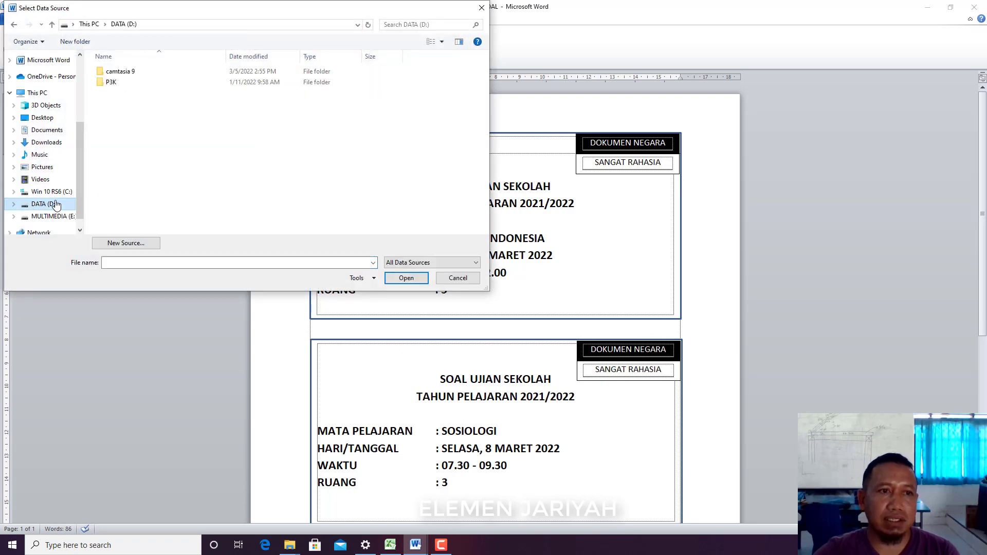
pyautogui.doubleClick(123, 73)
pyautogui.doubleClick(123, 73)
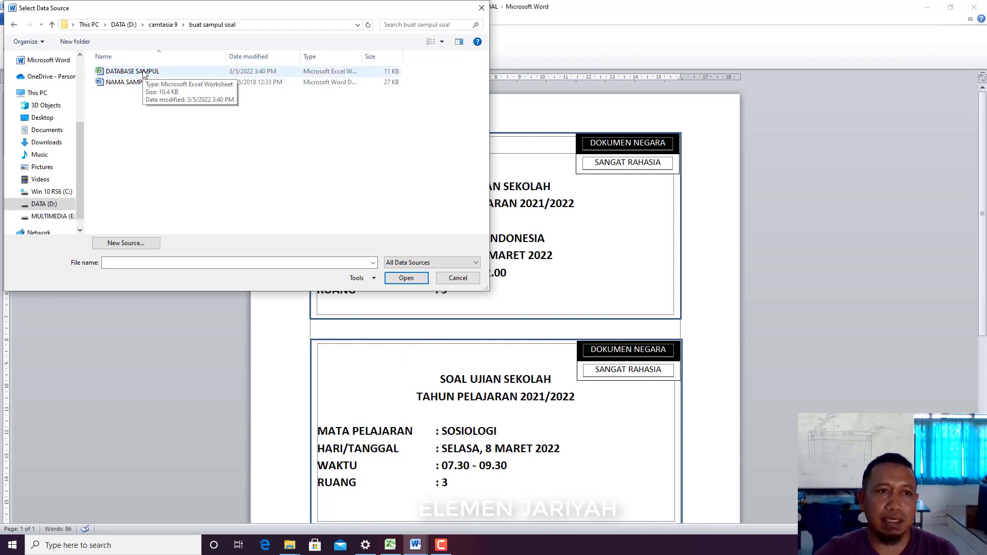
pyautogui.click(144, 73)
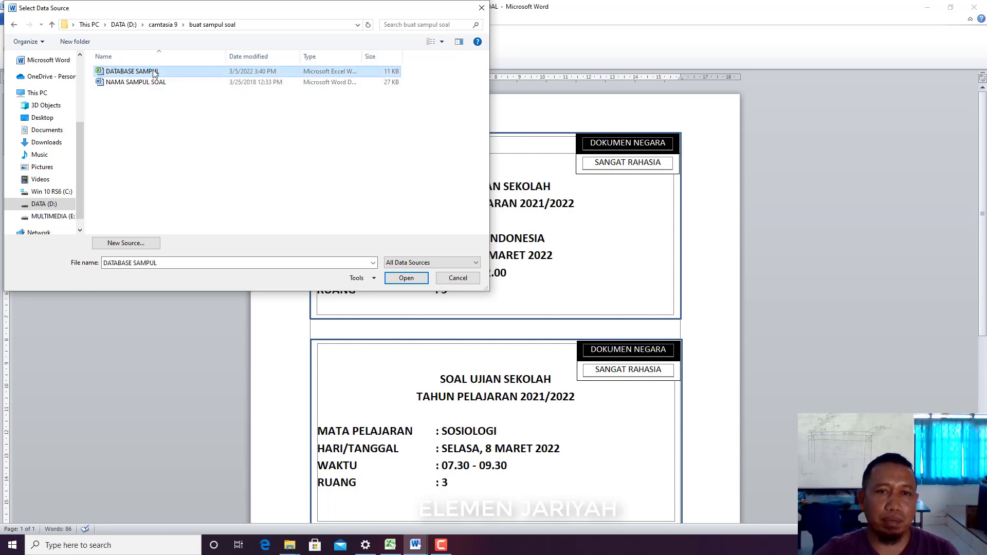
pyautogui.click(406, 279)
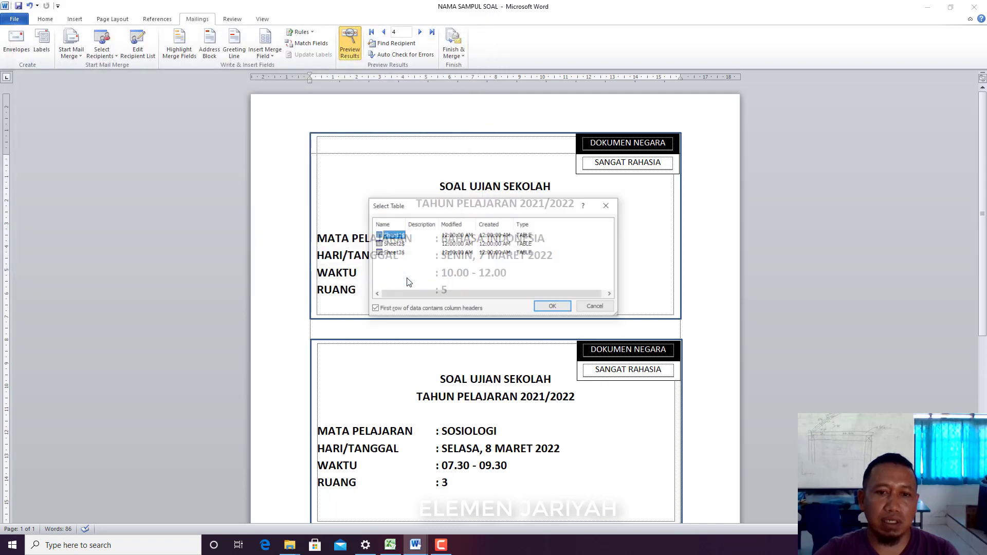
pyautogui.click(554, 307)
# Step: Select the subject value on the first cover and turn off the results preview to show the merge fields
pyautogui.scroll(-2, 557, 303)
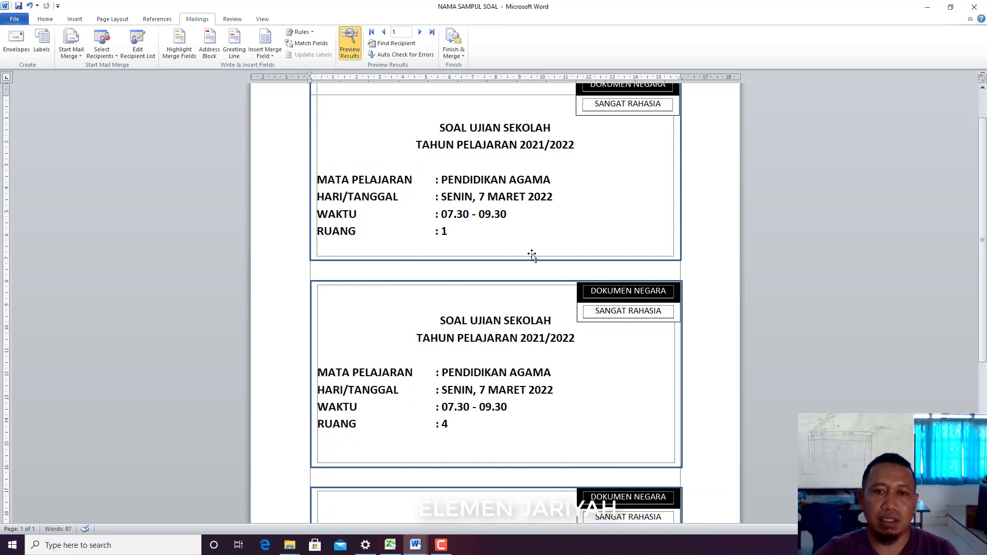
pyautogui.click(442, 176)
pyautogui.click(439, 177)
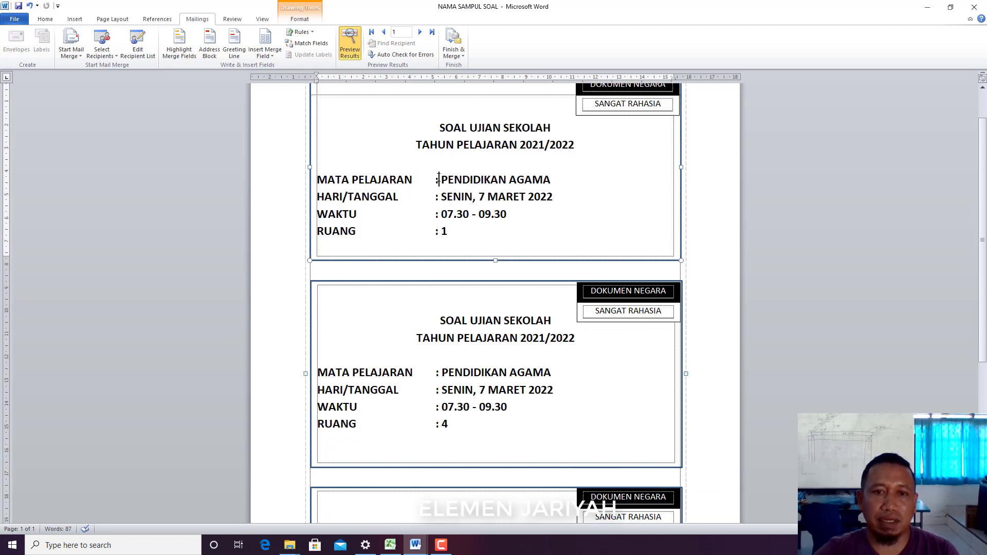
pyautogui.tripleClick(439, 180)
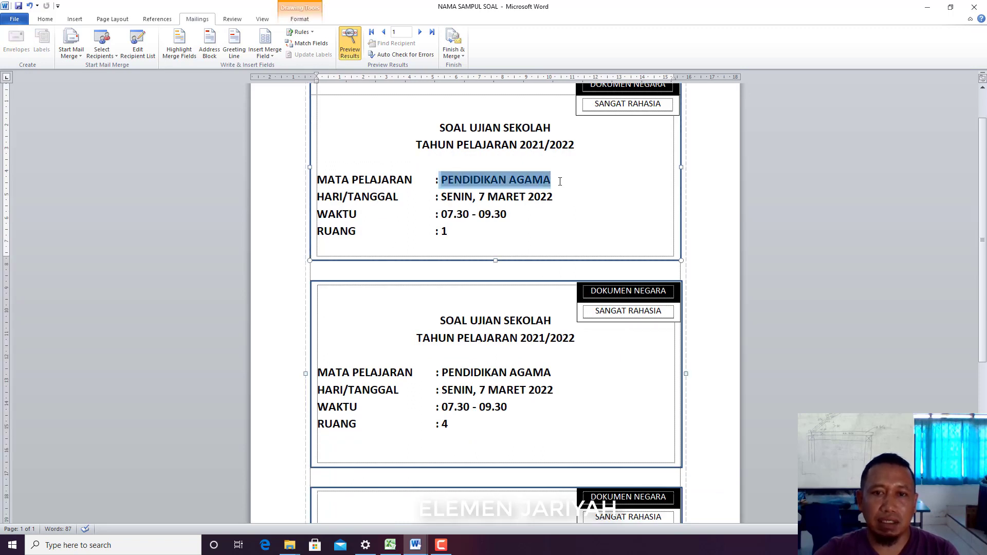
pyautogui.click(350, 45)
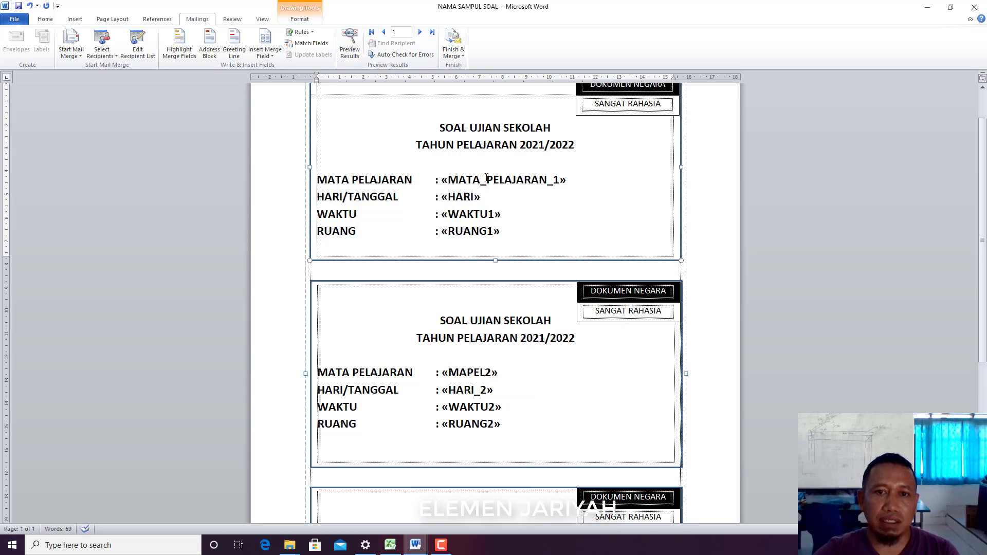
# Step: Replace the subject value on the first cover with the MATA_PELAJARAN_1 merge field, keeping the colon and space before it
pyautogui.click(459, 180)
pyautogui.click(440, 179)
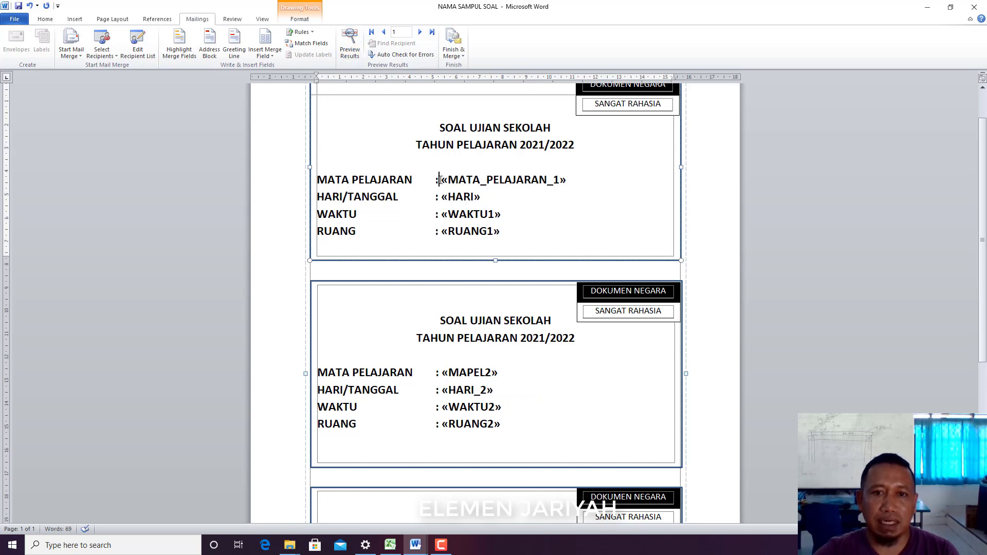
pyautogui.keyDown('shift'); pyautogui.click(565, 180); pyautogui.keyUp('shift')
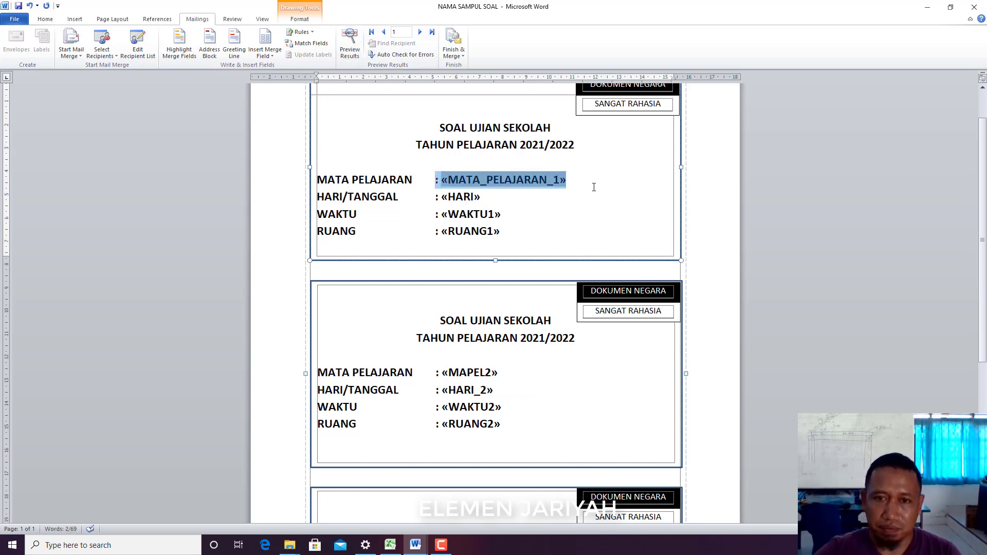
pyautogui.press('Left')
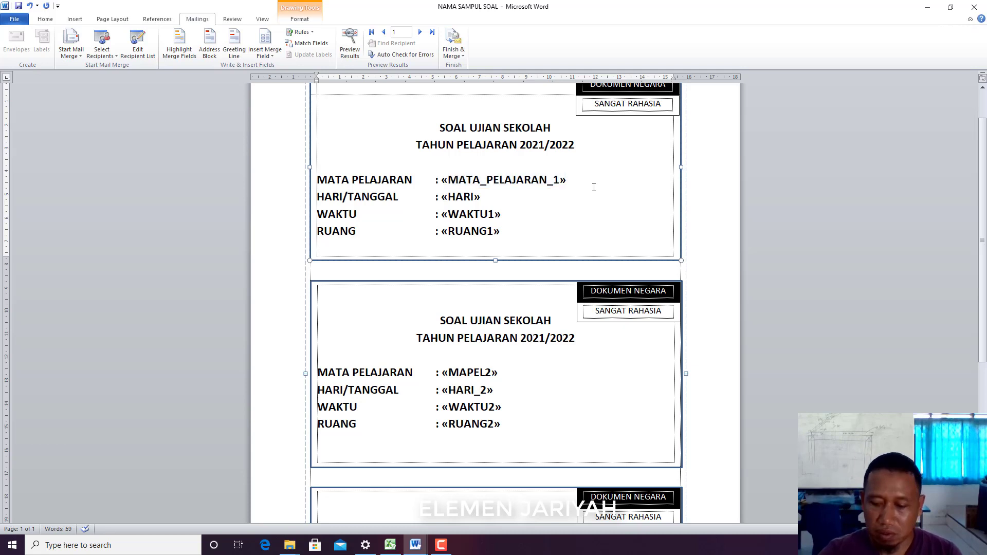
pyautogui.press('Right')
pyautogui.press('Right')
pyautogui.hotkey('shift', 'End')
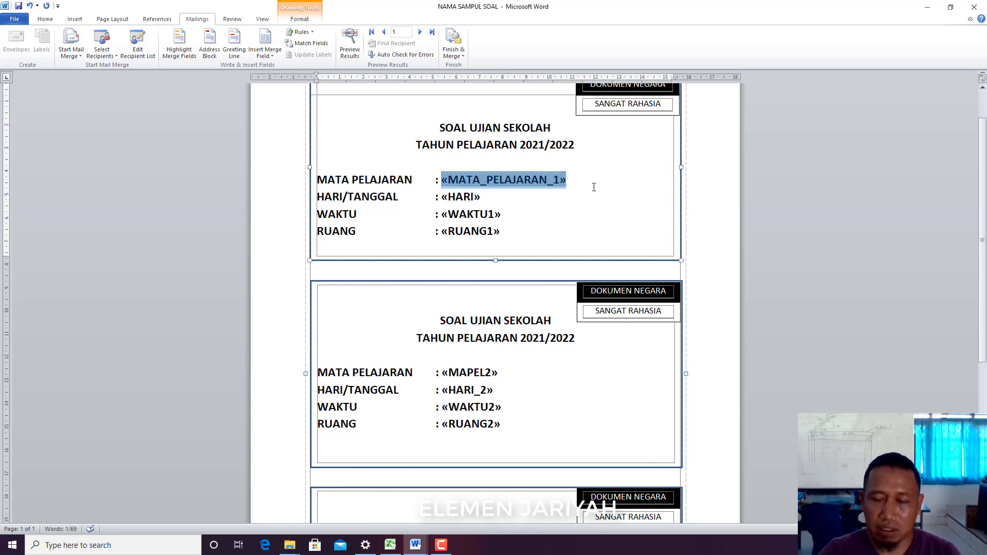
pyautogui.press('Delete')
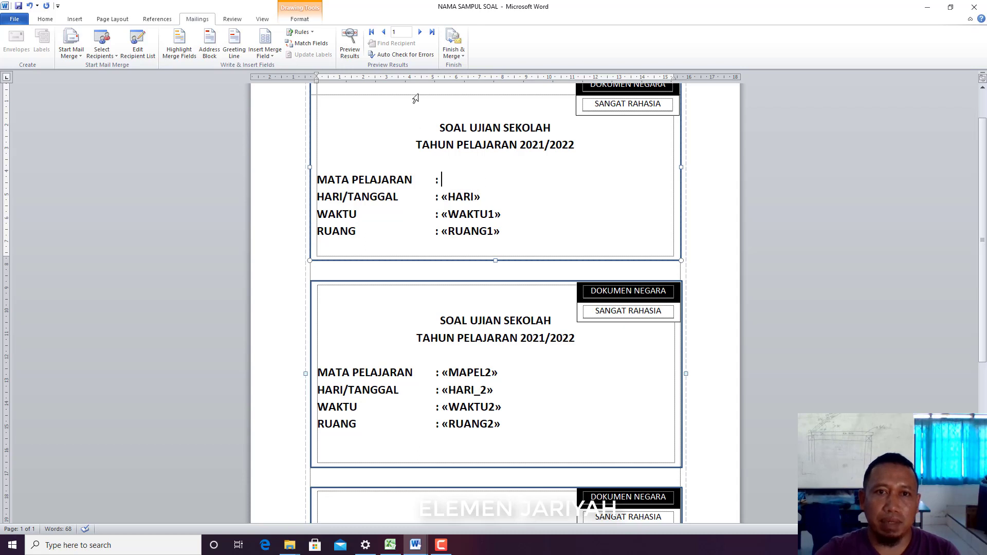
pyautogui.click(271, 57)
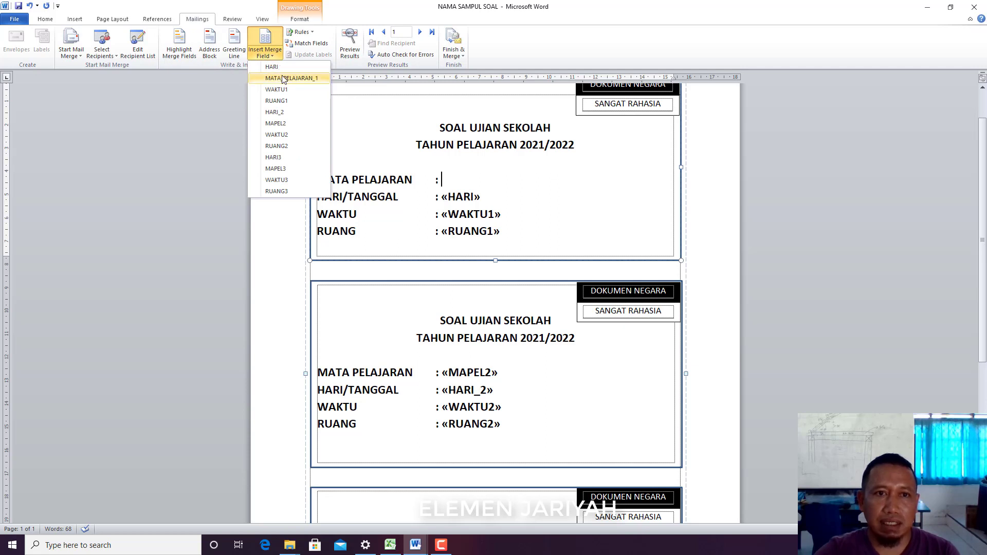
pyautogui.click(284, 78)
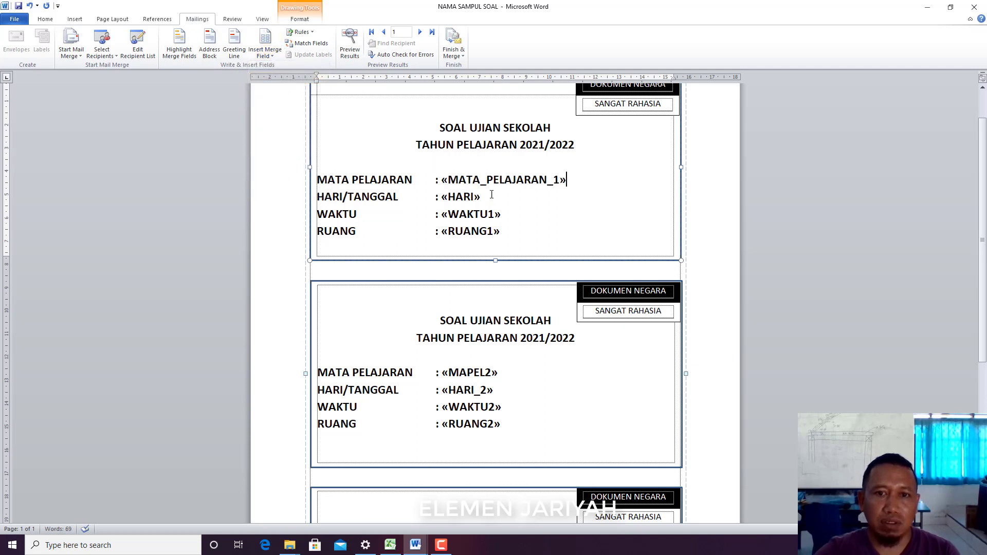
# Step: Review the list of available merge fields for the first cover's date, time and room lines
pyautogui.click(274, 56)
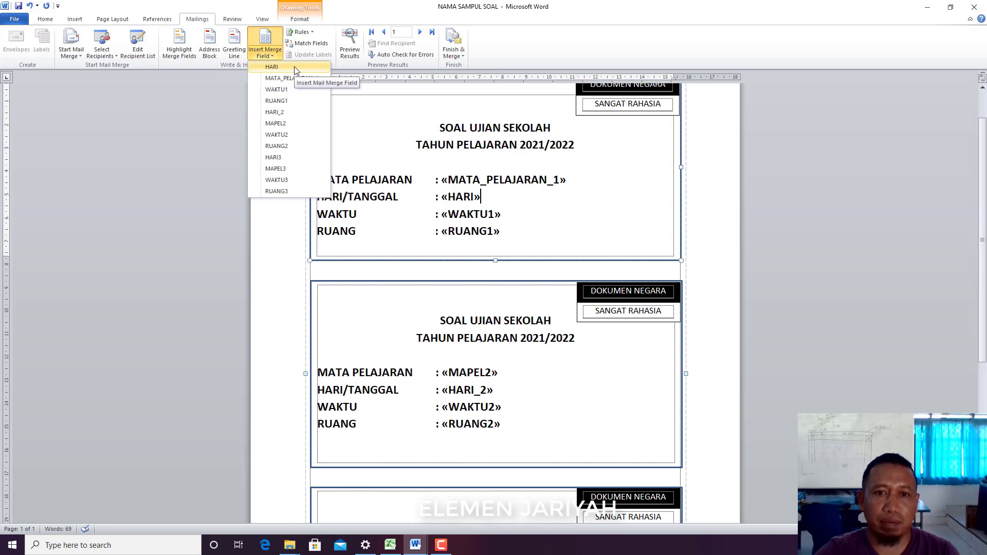
pyautogui.click(269, 54)
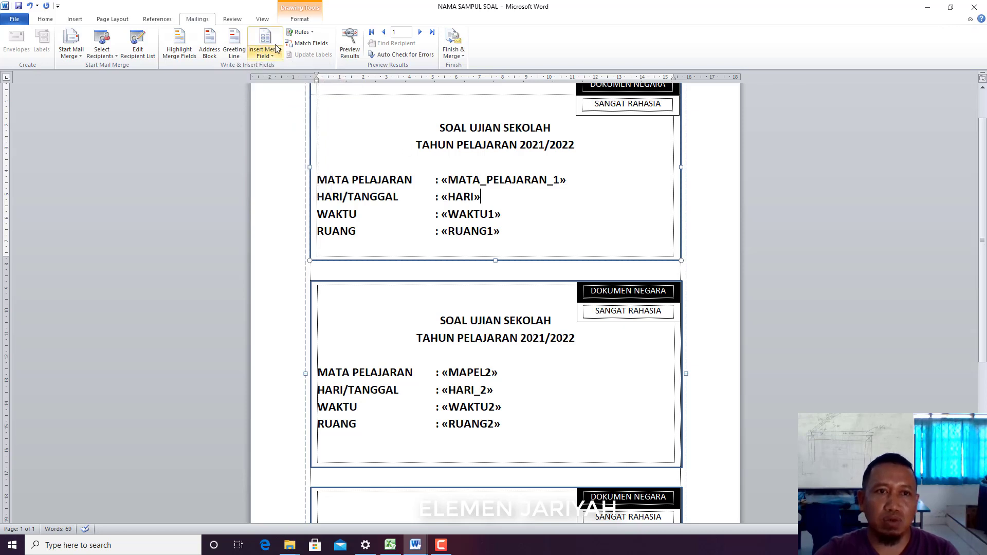
pyautogui.click(270, 56)
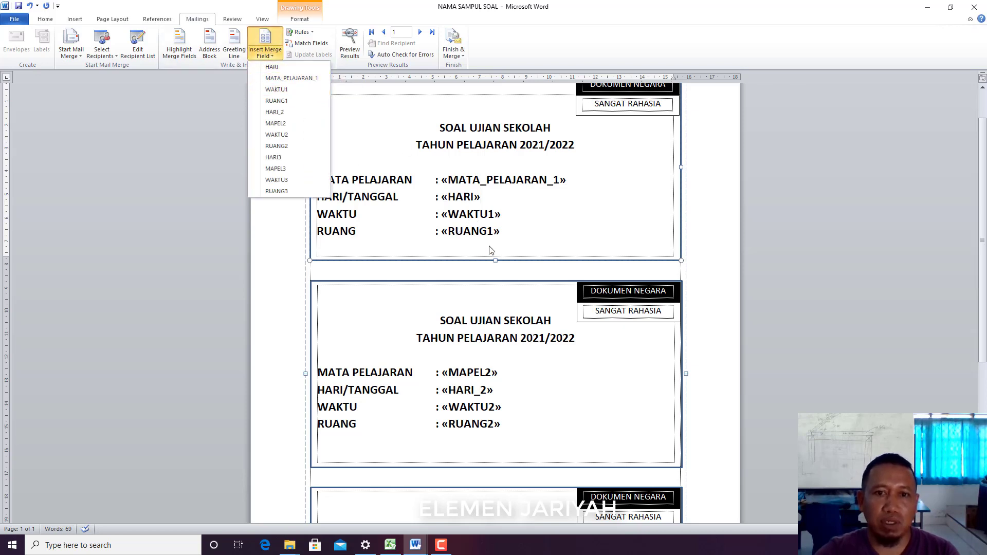
pyautogui.click(400, 180)
pyautogui.click(271, 55)
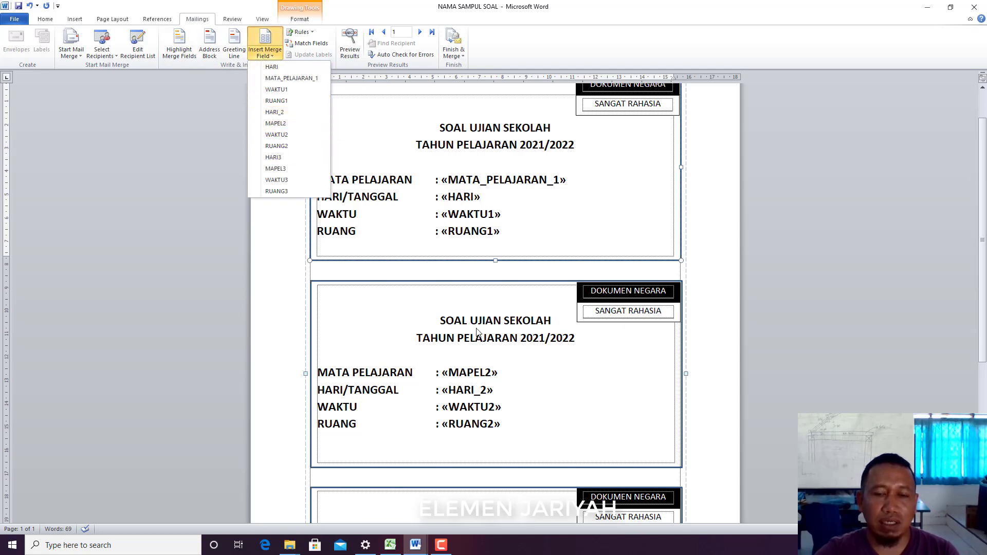
# Step: Examine the subject, date, time and room merge fields on the second and third covers
pyautogui.scroll(-2, 516, 392)
pyautogui.click(506, 315)
pyautogui.scroll(-2, 511, 322)
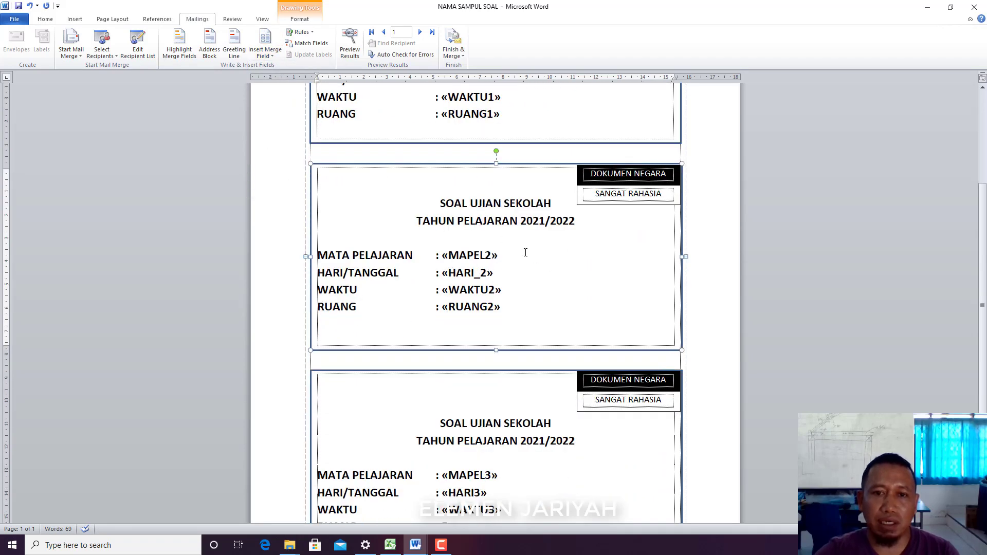
pyautogui.scroll(-3, 525, 252)
pyautogui.scroll(1, 520, 132)
pyautogui.scroll(-1, 381, 385)
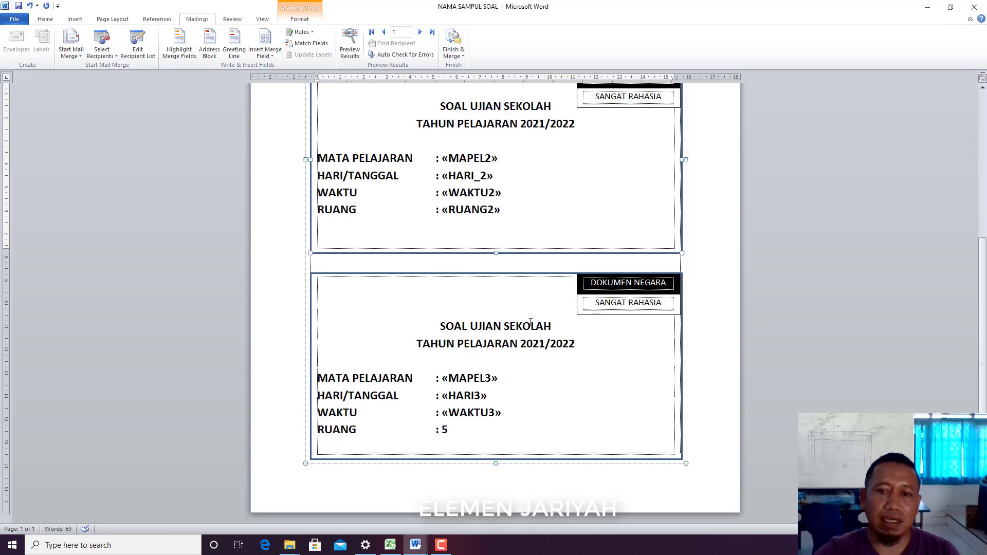
pyautogui.scroll(3, 530, 323)
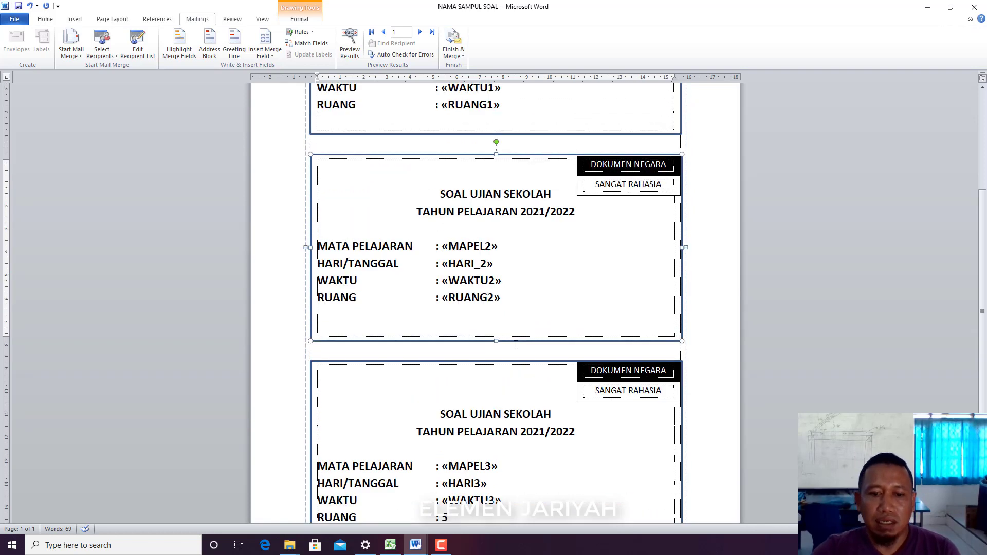
pyautogui.scroll(1, 405, 470)
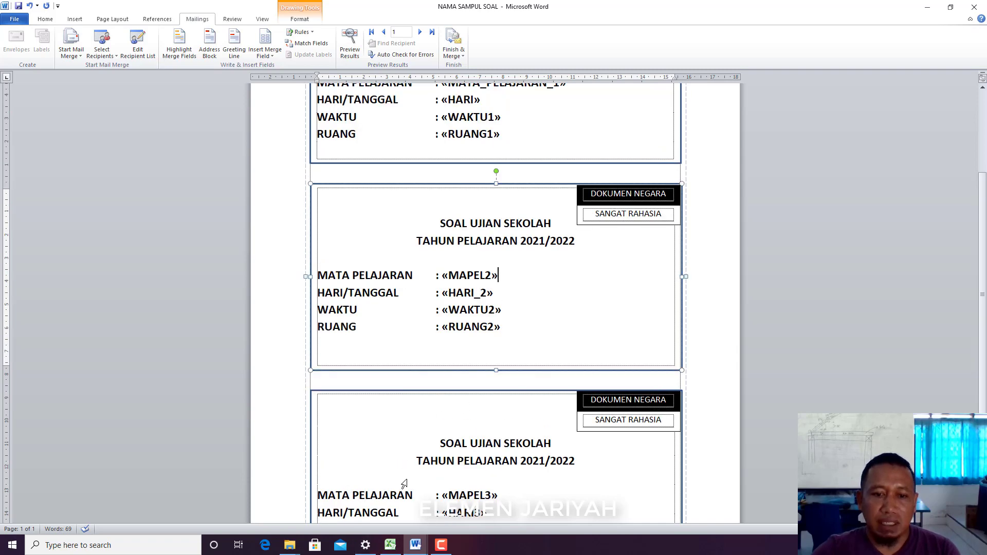
# Step: Switch to the DATABASE SAMPUL workbook in Excel and highlight the column groups that feed the covers, ending with columns I to L
pyautogui.click(390, 545)
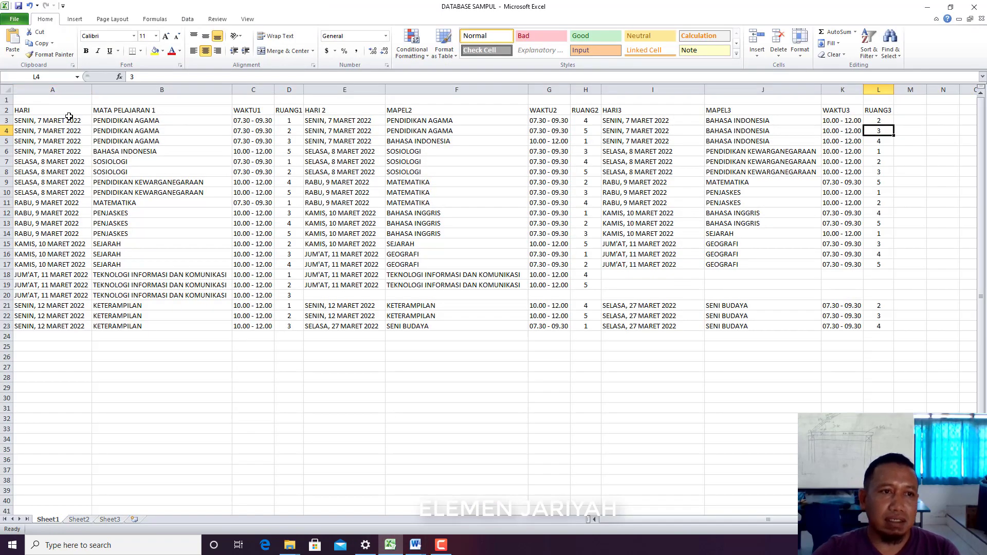
pyautogui.click(54, 88)
pyautogui.moveTo(54, 88); pyautogui.dragTo(586, 88)
pyautogui.moveTo(653, 88); pyautogui.dragTo(874, 100)
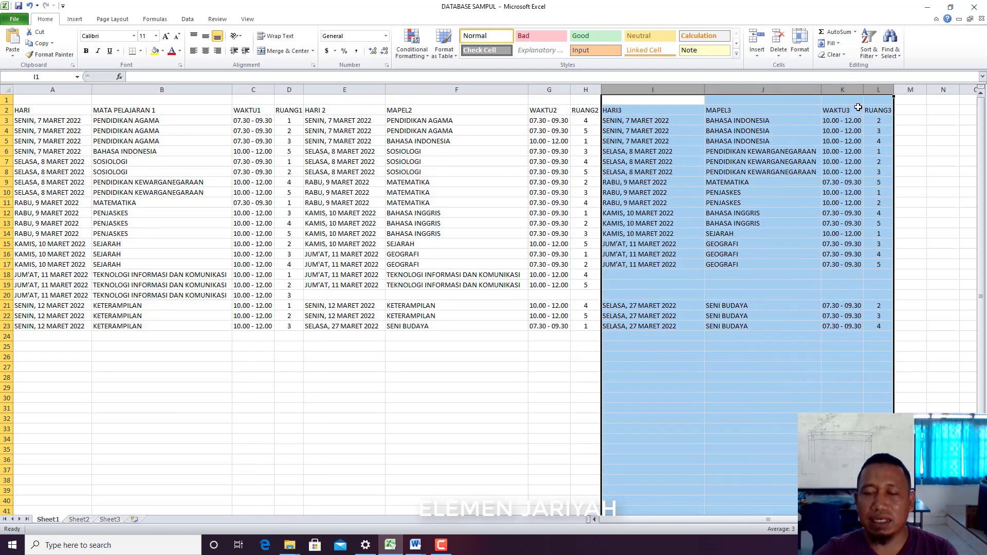
pyautogui.click(397, 374)
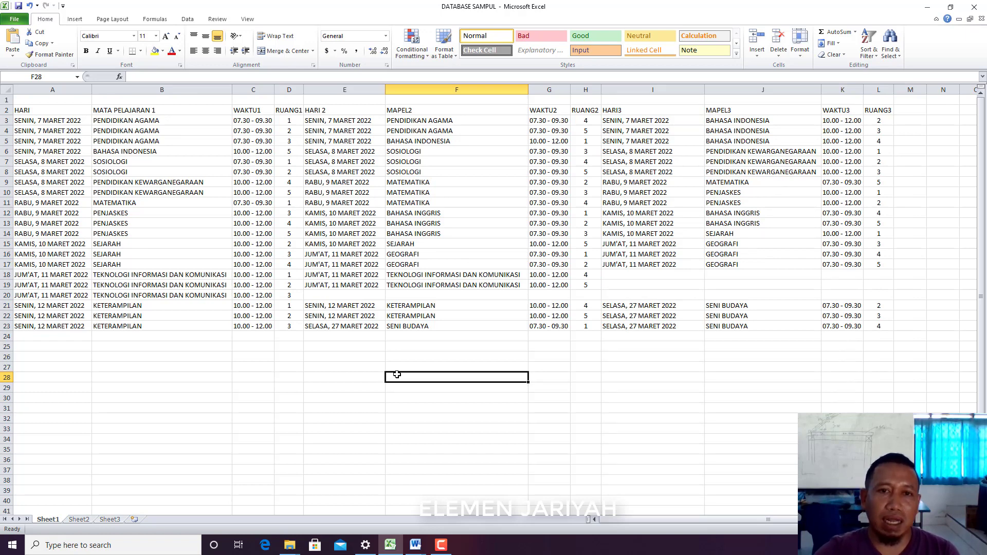
# Step: Look over the covers in the Word file Document1 and highlight the third cover's columns I to L in the DATABASE SAMPUL workbook
pyautogui.moveTo(416, 546)
pyautogui.click(447, 520)
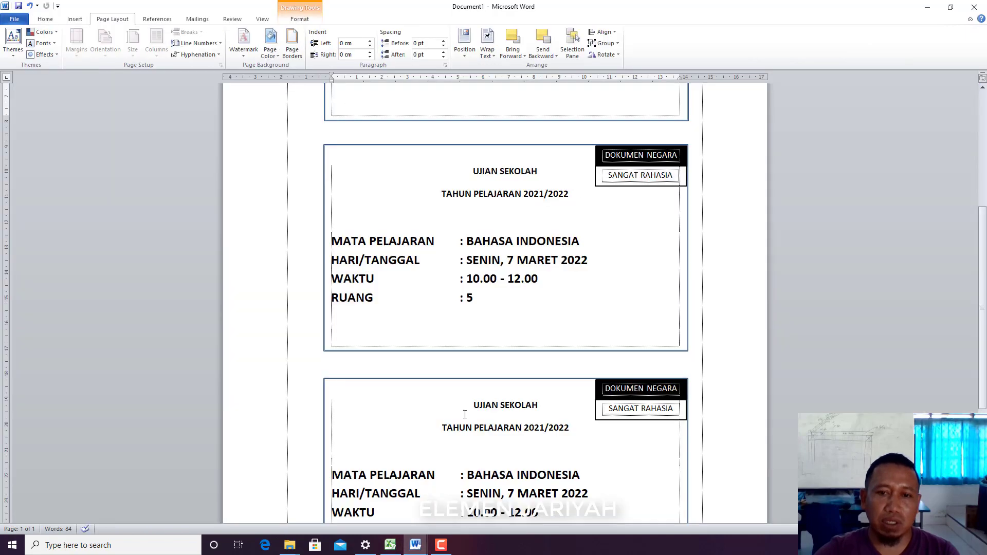
pyautogui.scroll(3, 502, 257)
pyautogui.scroll(-3, 511, 238)
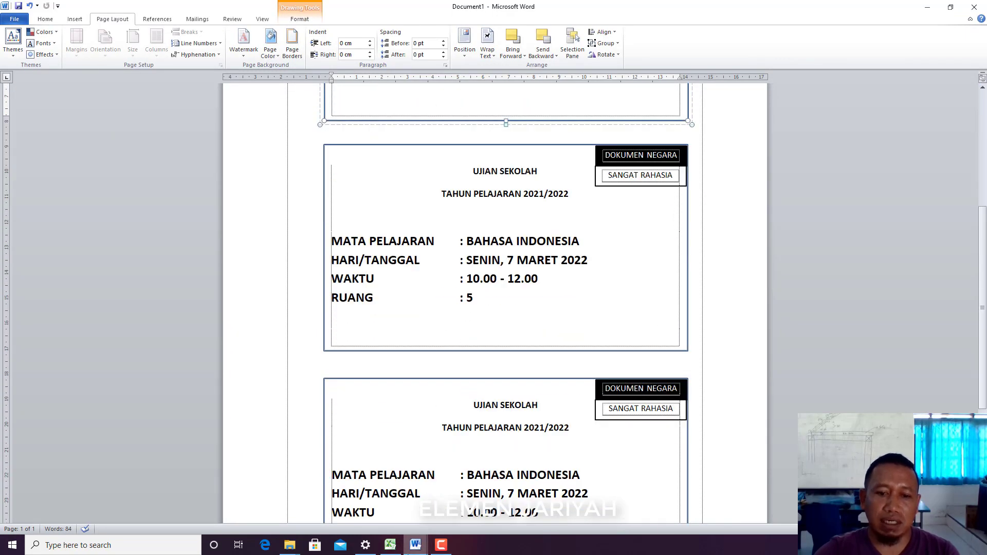
pyautogui.click(390, 544)
pyautogui.moveTo(592, 82); pyautogui.dragTo(878, 88)
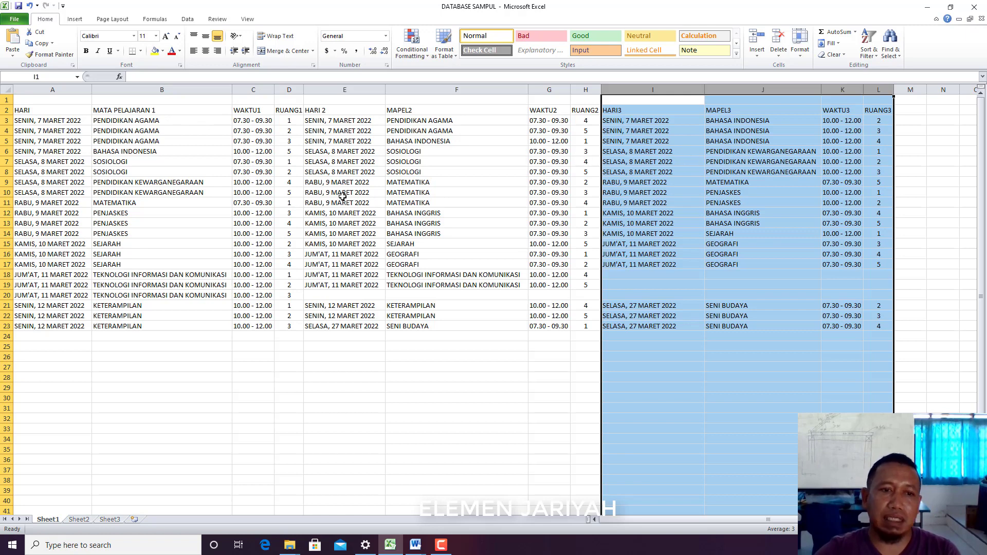
# Step: Switch to the NAMA SAMPUL SOAL document in Word and check the merge fields across its covers
pyautogui.click(415, 545)
pyautogui.click(401, 508)
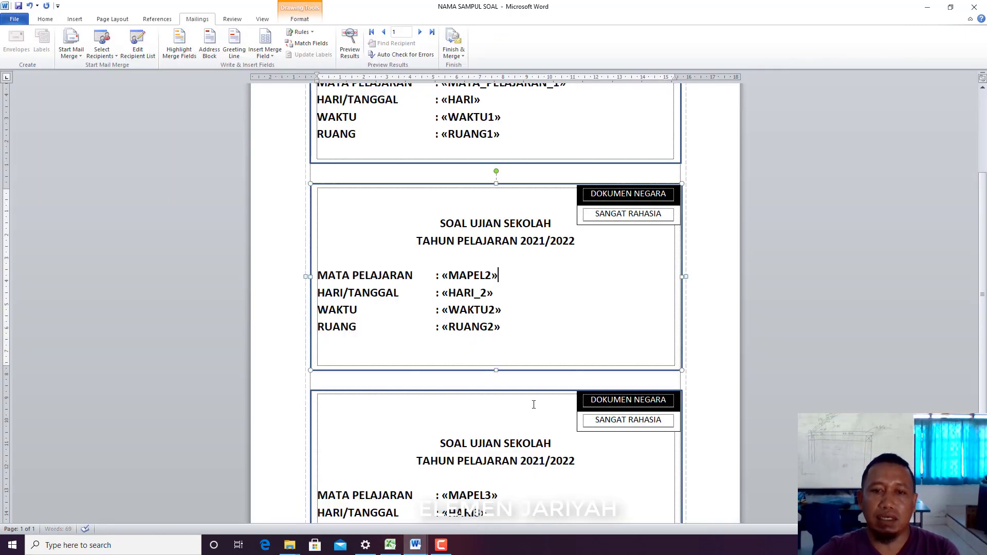
pyautogui.scroll(5, 534, 404)
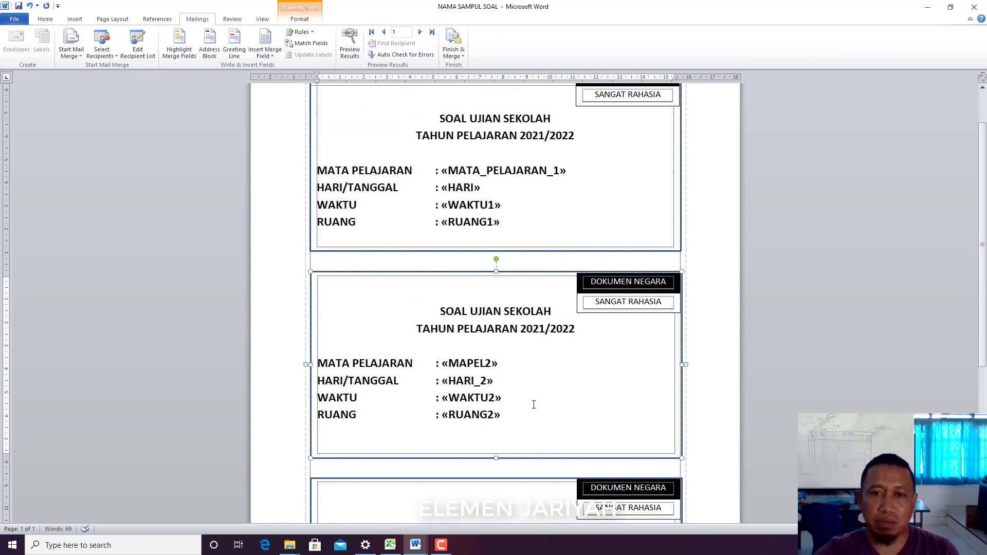
pyautogui.scroll(2, 533, 405)
pyautogui.scroll(-8, 533, 405)
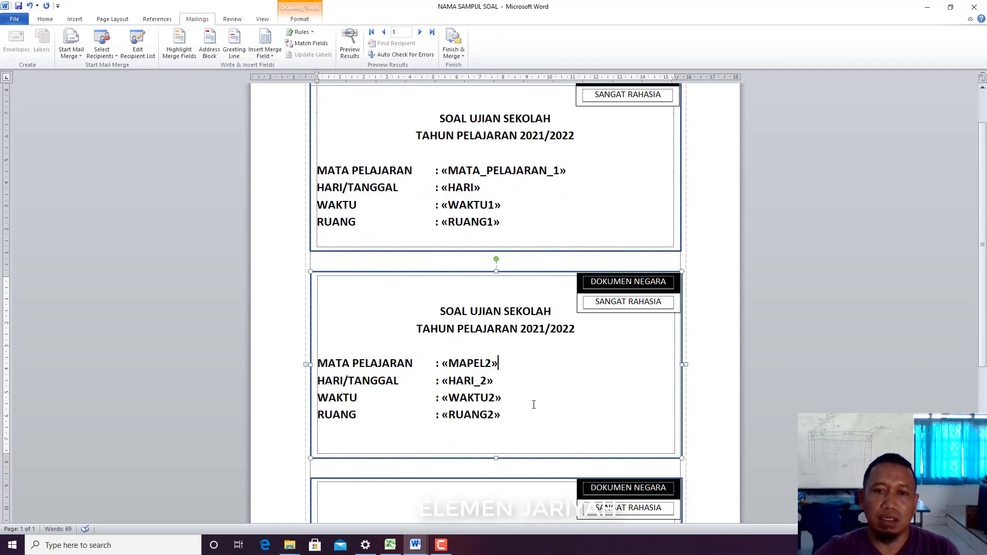
pyautogui.scroll(4, 534, 397)
pyautogui.scroll(1, 534, 398)
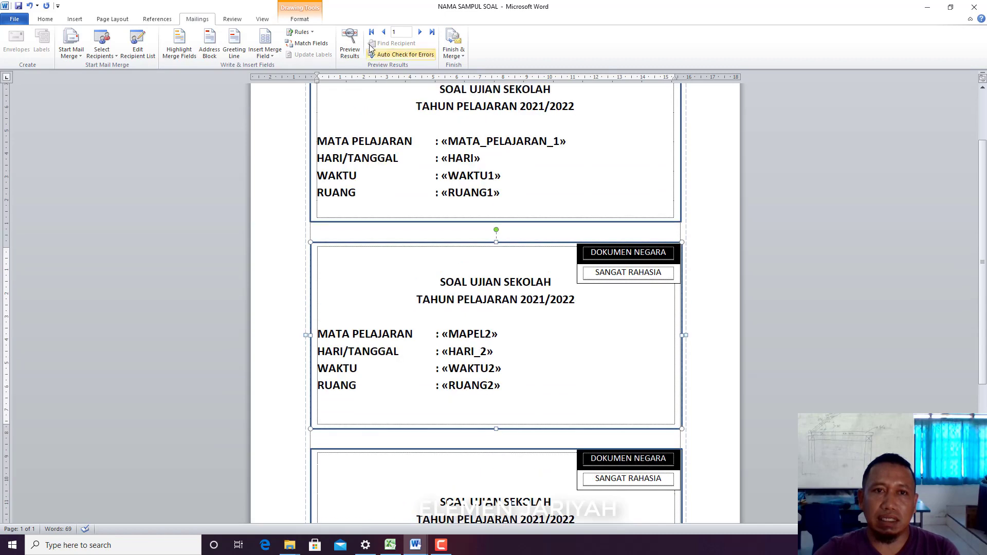
# Step: Preview the merged results on the covers and advance through the records to record 4
pyautogui.click(354, 50)
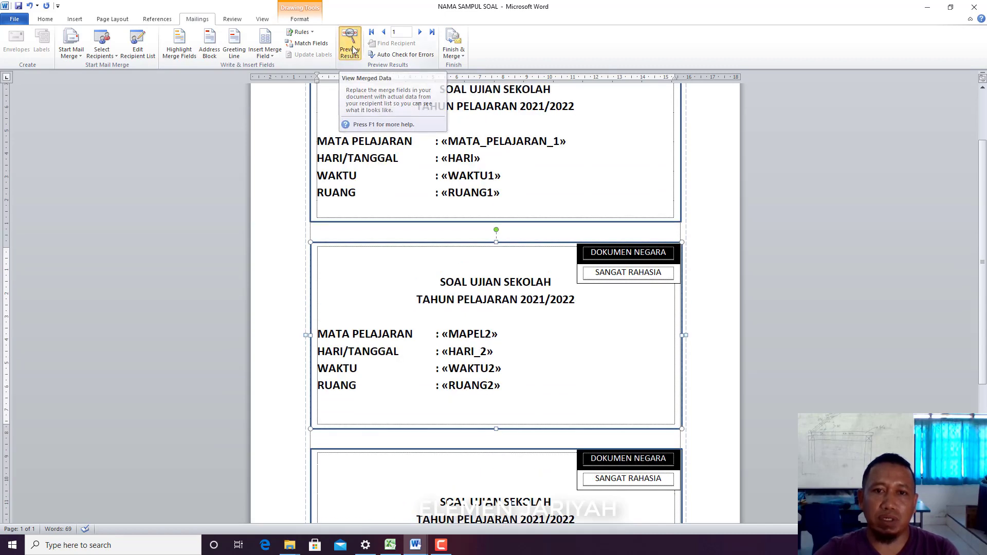
pyautogui.scroll(2, 425, 168)
pyautogui.scroll(1, 425, 168)
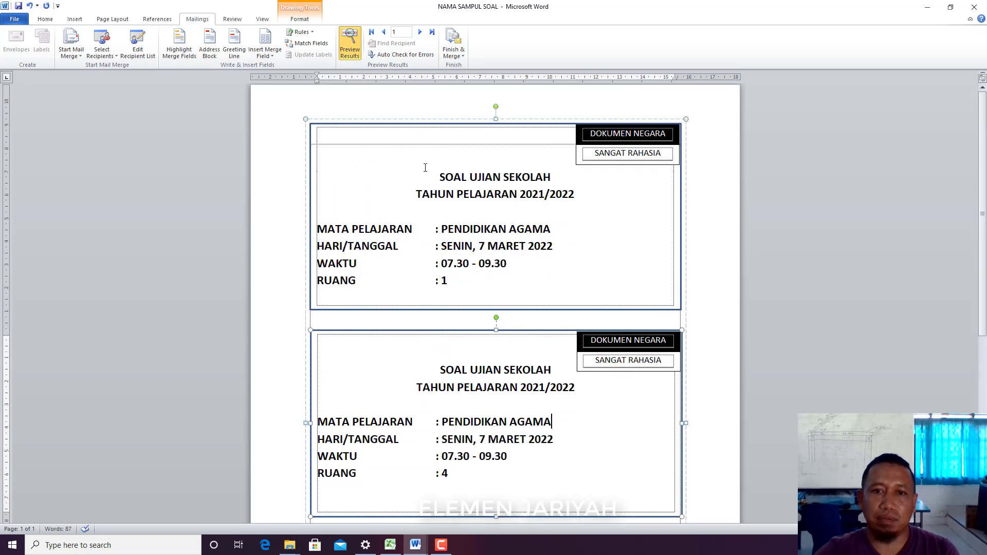
pyautogui.click(422, 32)
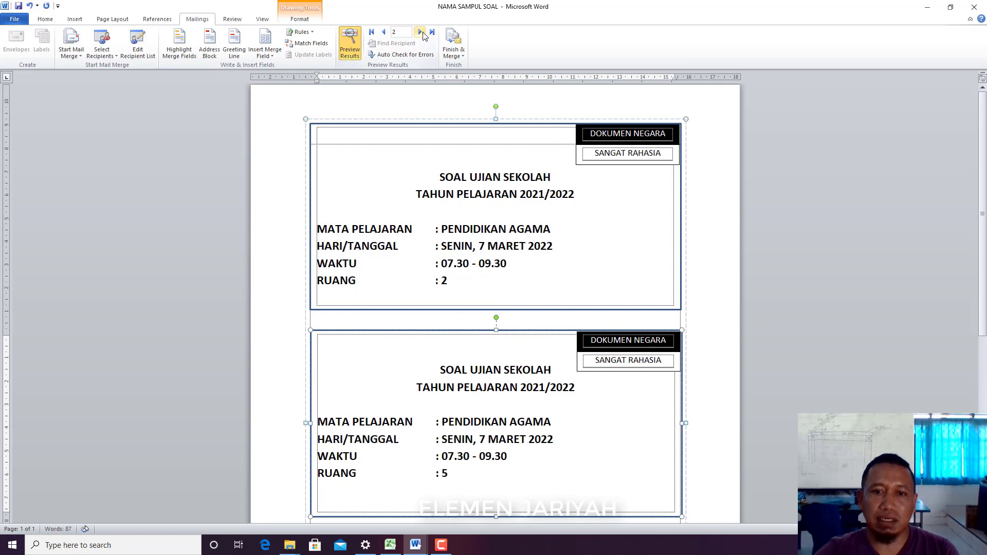
pyautogui.click(421, 33)
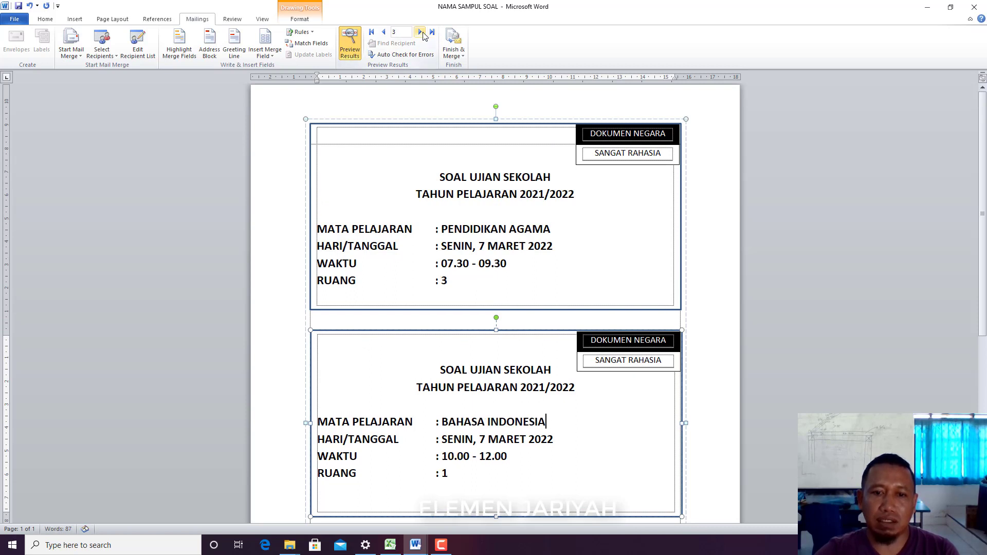
pyautogui.click(421, 33)
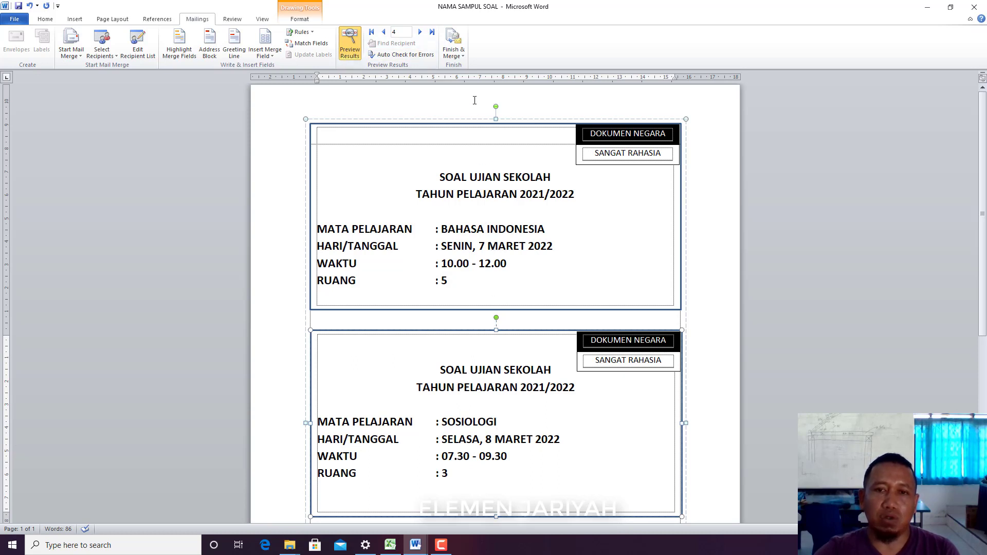
# Step: Start merging all records to the EPSON L1110 Series printer and cancel before printing
pyautogui.click(461, 56)
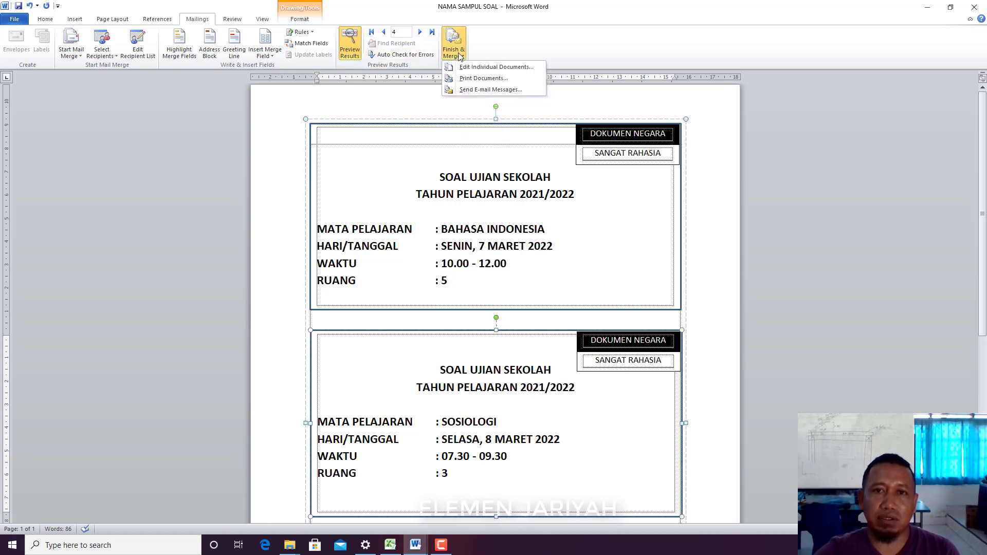
pyautogui.click(470, 79)
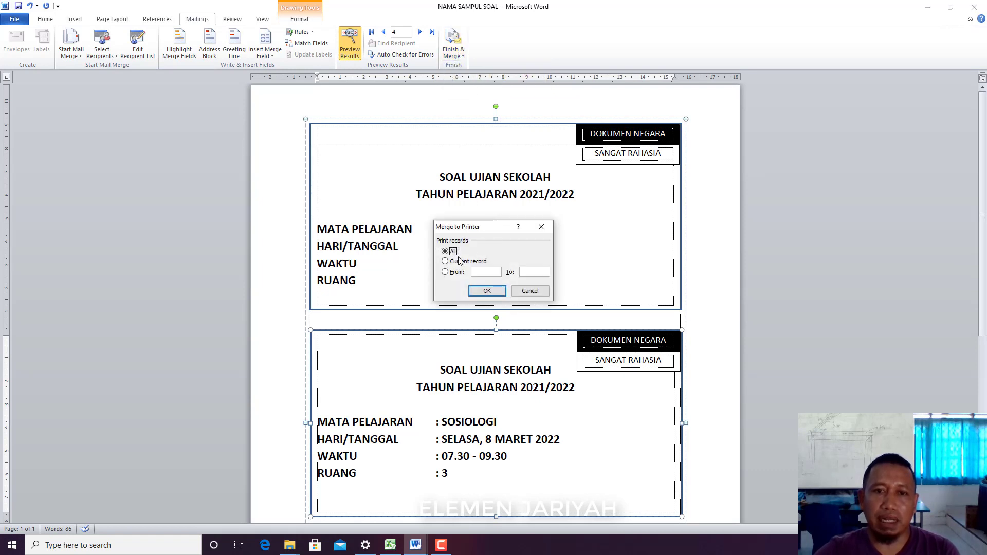
pyautogui.click(487, 291)
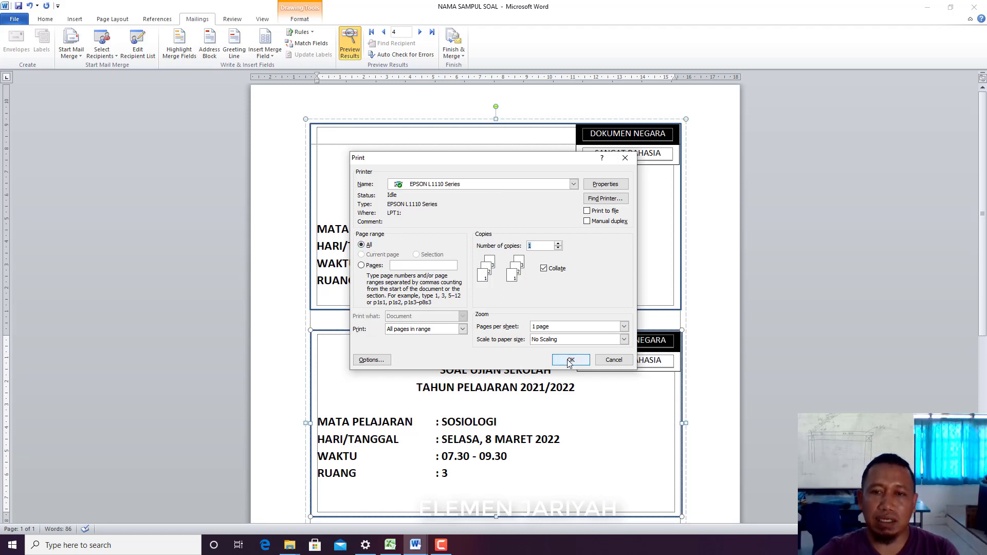
pyautogui.click(614, 360)
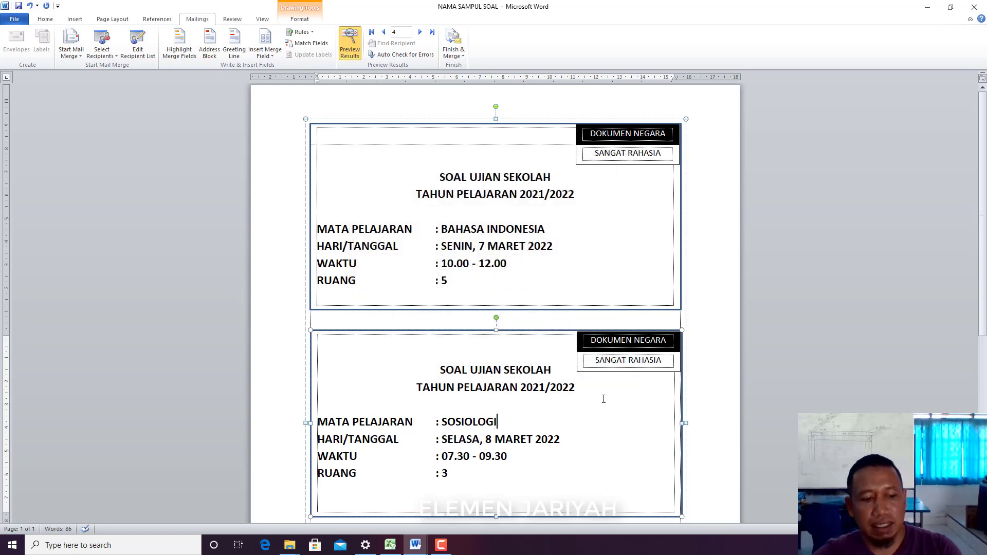